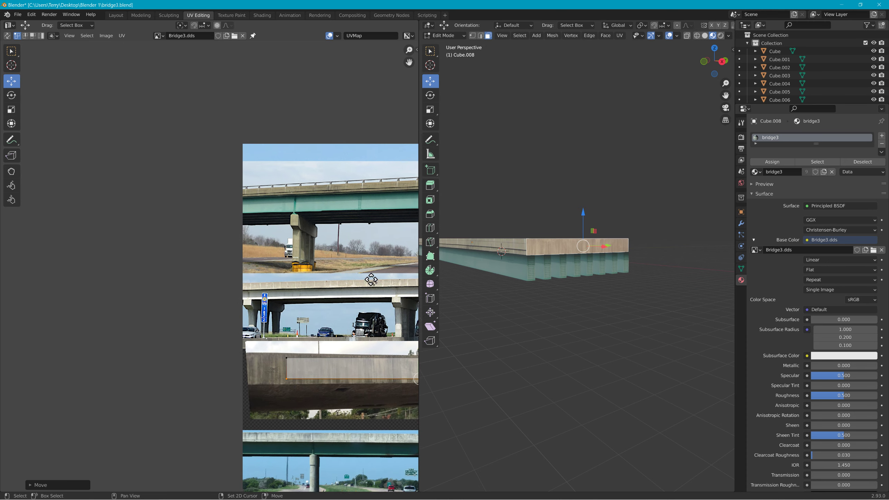
ctrl+middle_drag(262, 376, 252, 245)
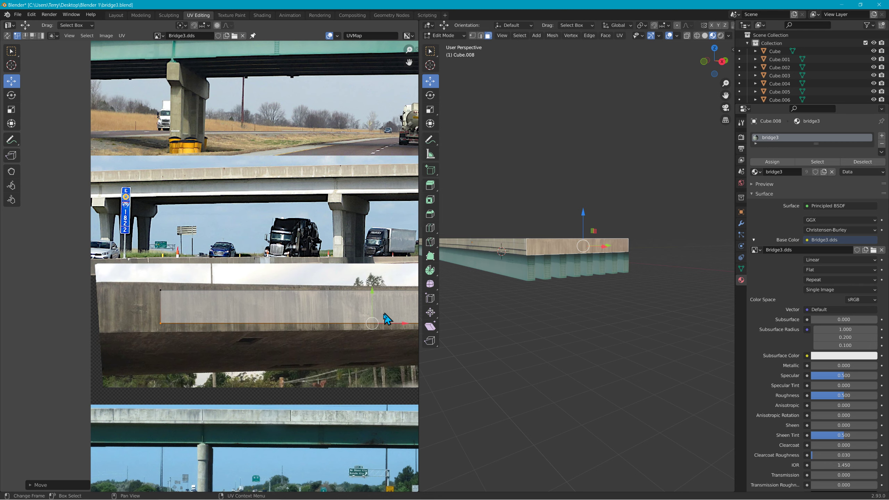
drag(373, 324, 365, 312)
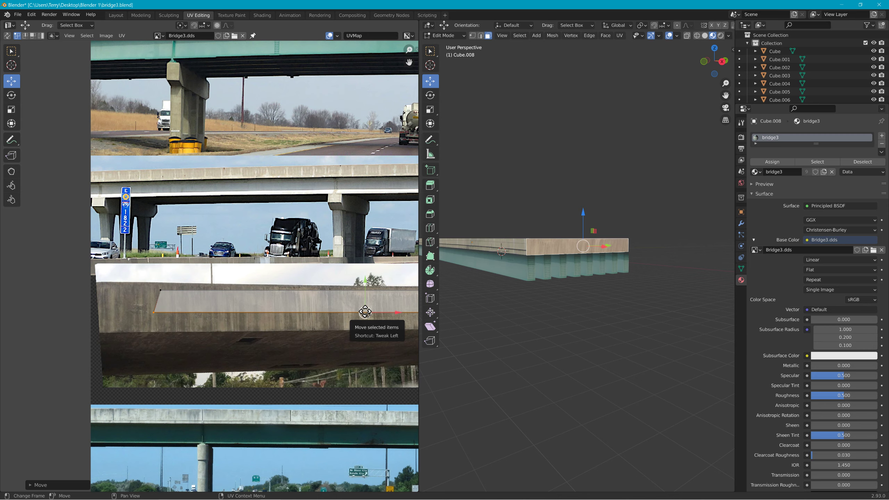
key(ctrl+z)
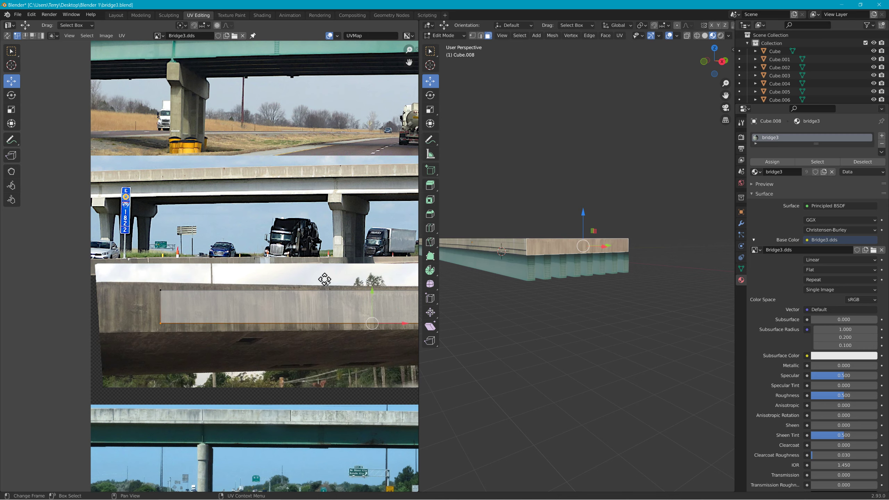
Step: Move the deck end face's whole UV island up onto the concrete parapet of the second bridge photo
scroll(324, 282, down, 3)
drag(177, 270, 408, 313)
drag(302, 291, 284, 217)
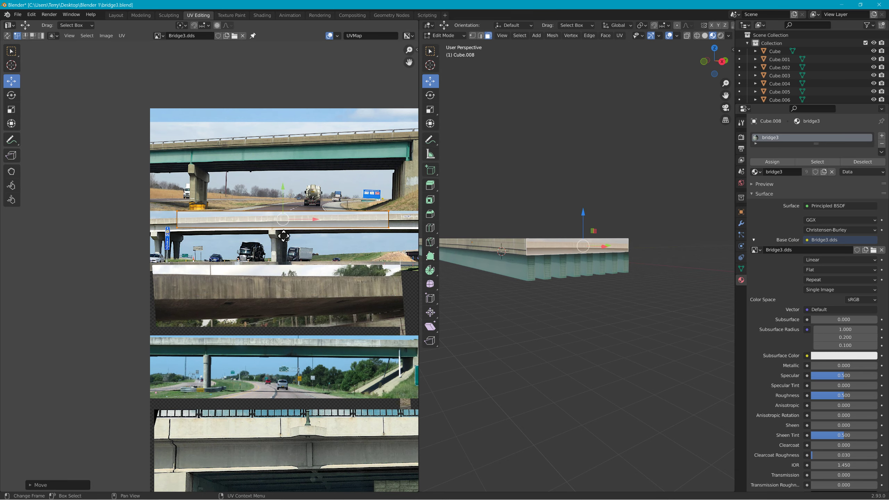
Step: Scale the UV island along Y to about a quarter of its height so it fits within the concrete parapet band
scroll(280, 242, up, 5)
shift+scroll(279, 209, up, 6)
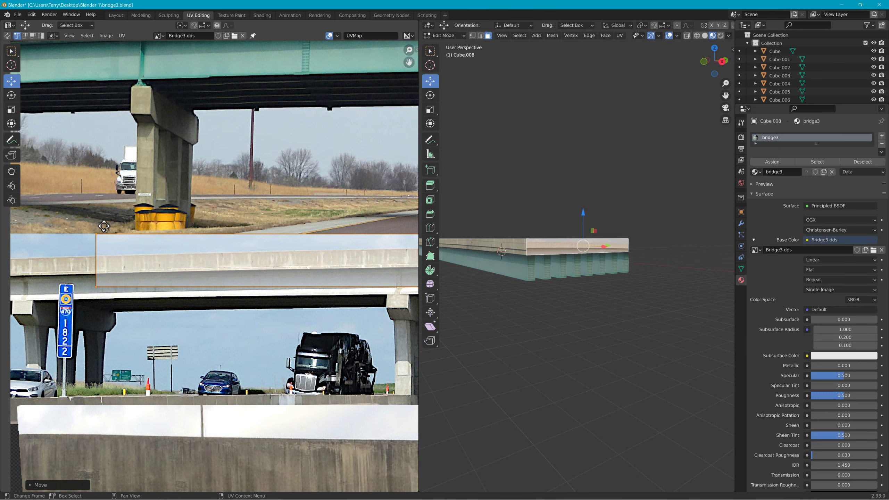
key(s)
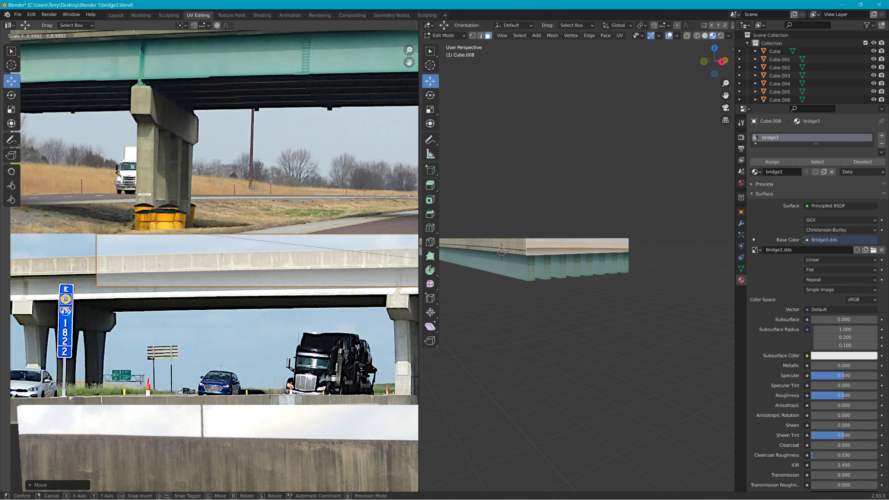
key(y)
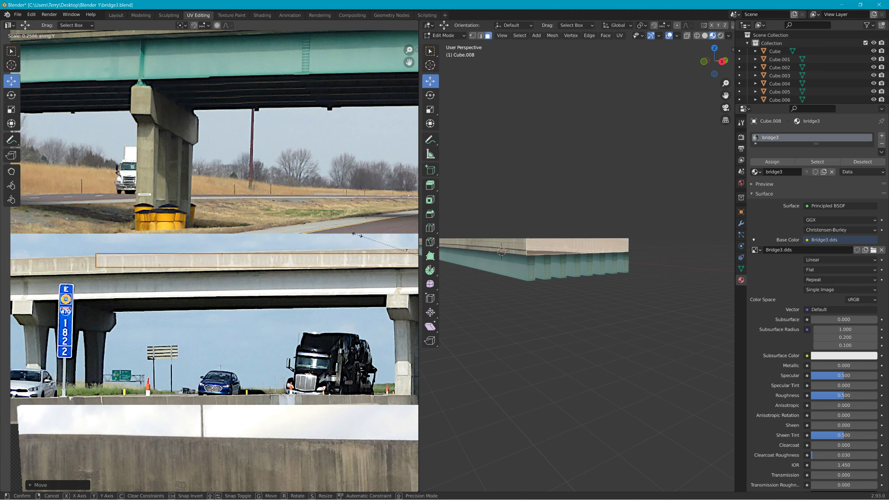
click(358, 235)
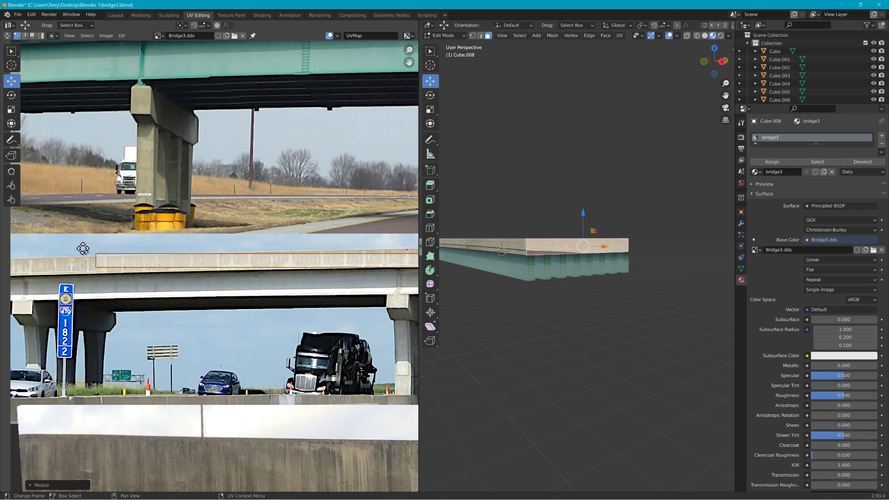
Step: Extend the UV island's left edge towards the photo's left border and raise its lower-right corner to follow the parapet
click(102, 274)
drag(96, 261, 18, 268)
scroll(208, 280, down, 2)
middle_drag(291, 272, 135, 277)
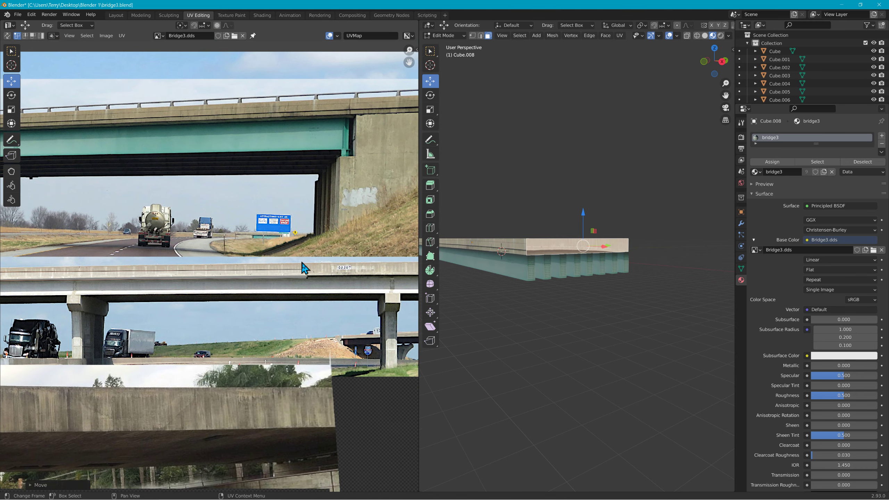
shift+right_click(307, 274)
key(g)
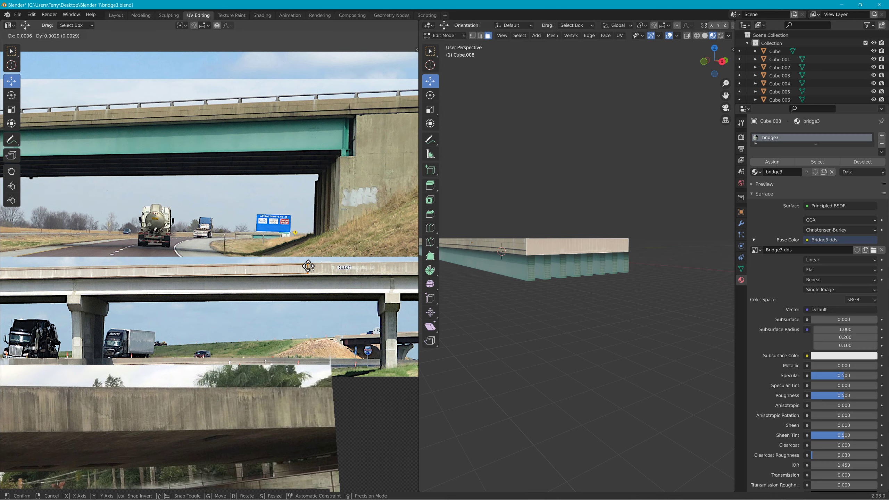
click(308, 267)
Step: Shorten the UV island by moving its left edge about 0.30 to the right along the parapet
scroll(181, 304, down, 2)
middle_drag(56, 283, 178, 284)
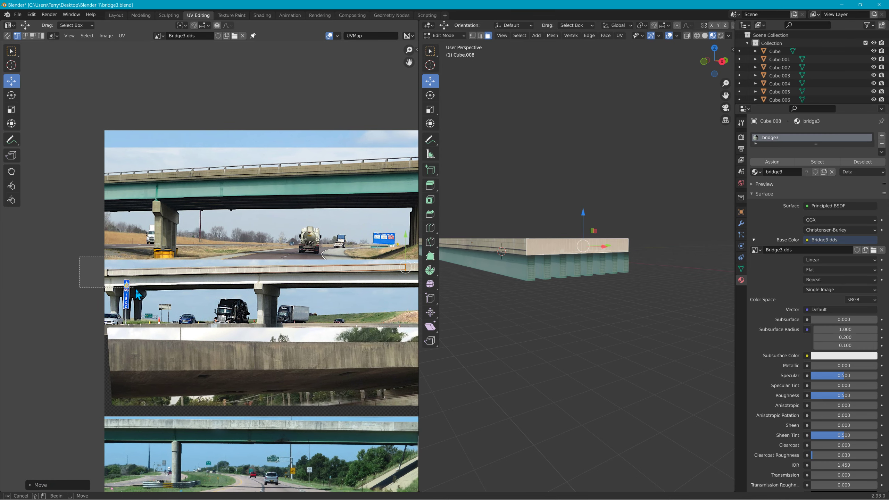
click(100, 273)
drag(110, 273, 299, 268)
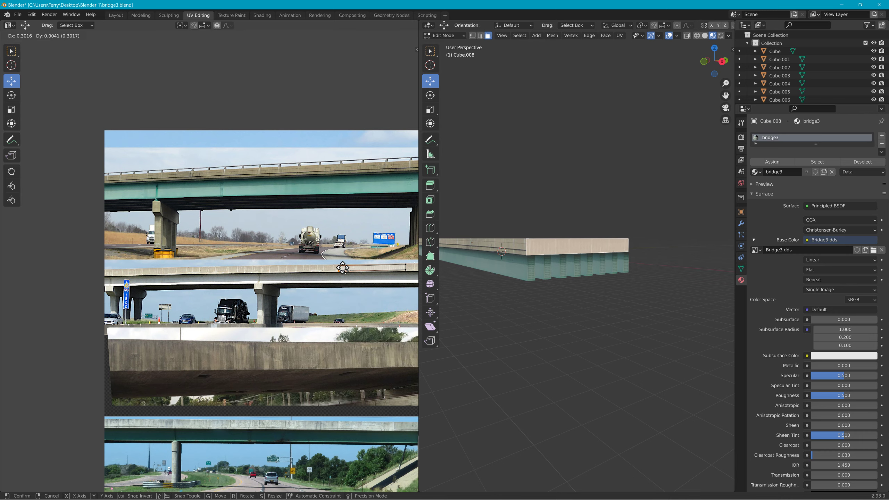
drag(345, 267, 345, 267)
Step: Nudge the island's left edge and lower both bottom corners onto the lower edge of the parapet
scroll(346, 268, up, 5)
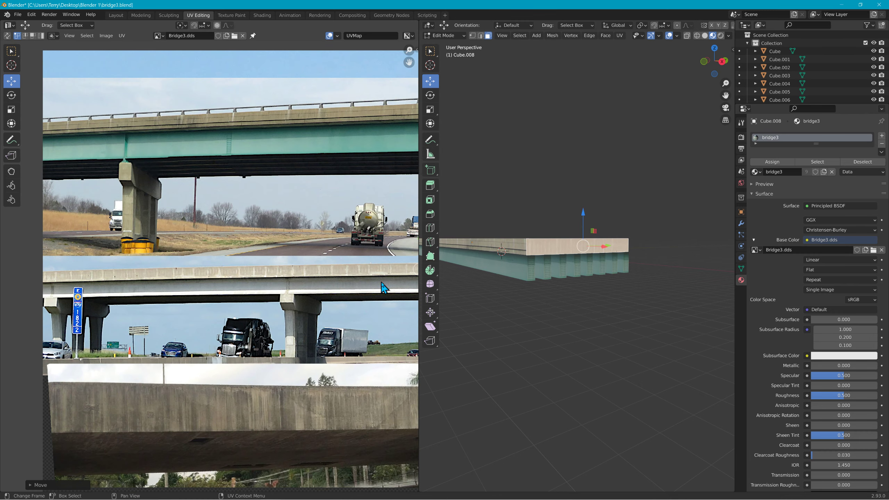
ctrl+scroll(80, 298, right, 5)
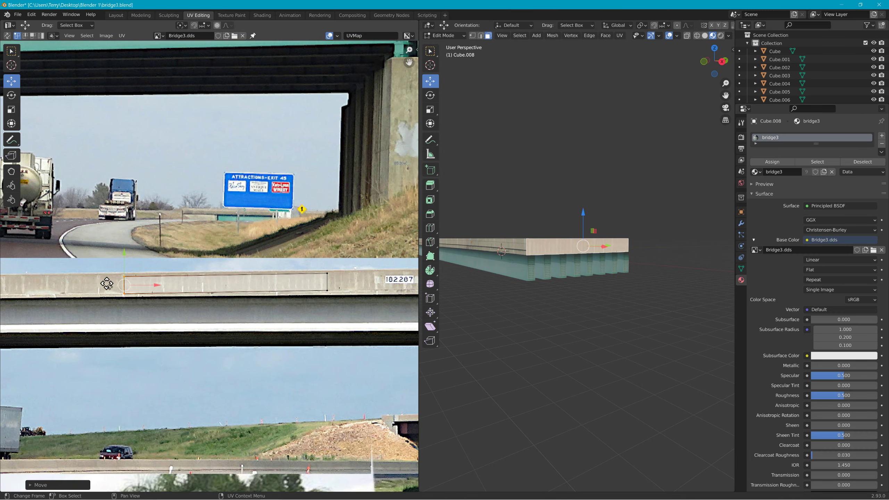
drag(128, 283, 129, 281)
drag(314, 259, 330, 296)
click(326, 291)
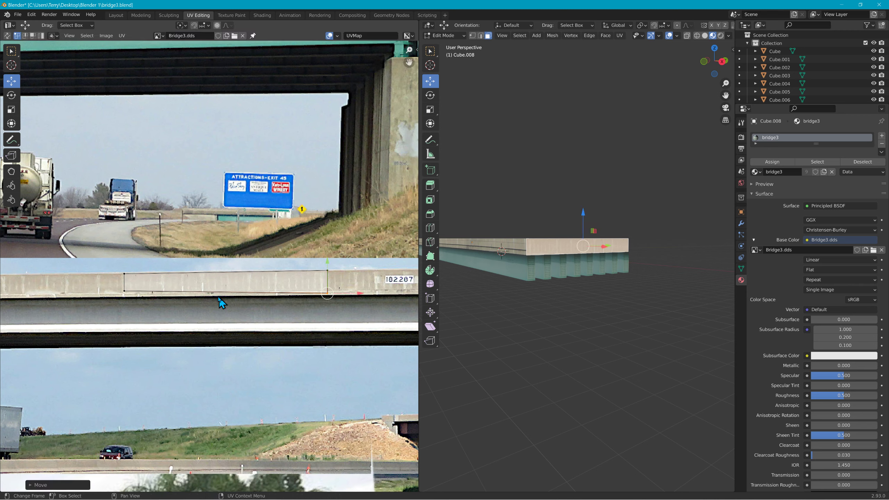
click(123, 293)
drag(123, 292, 125, 296)
Step: Select the deck's long side face, rotate its UV island 90 degrees and move it over the topmost bridge photo
middle_drag(500, 306, 636, 212)
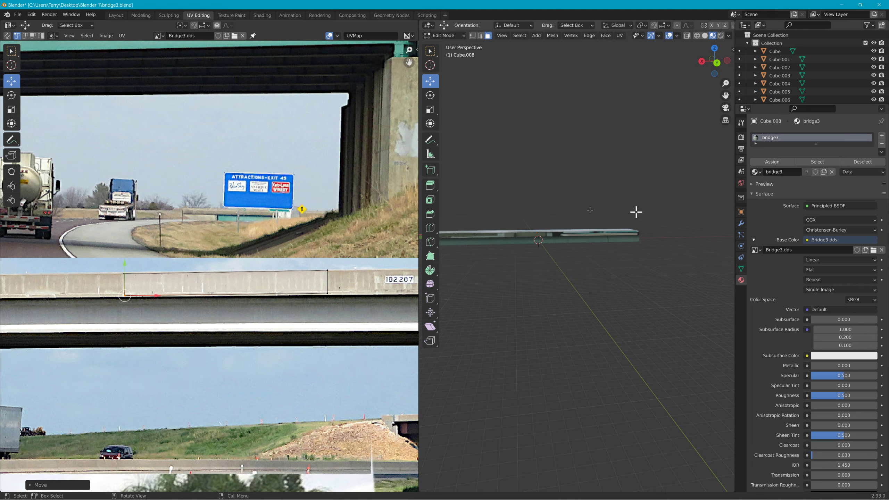
scroll(238, 319, down, 4)
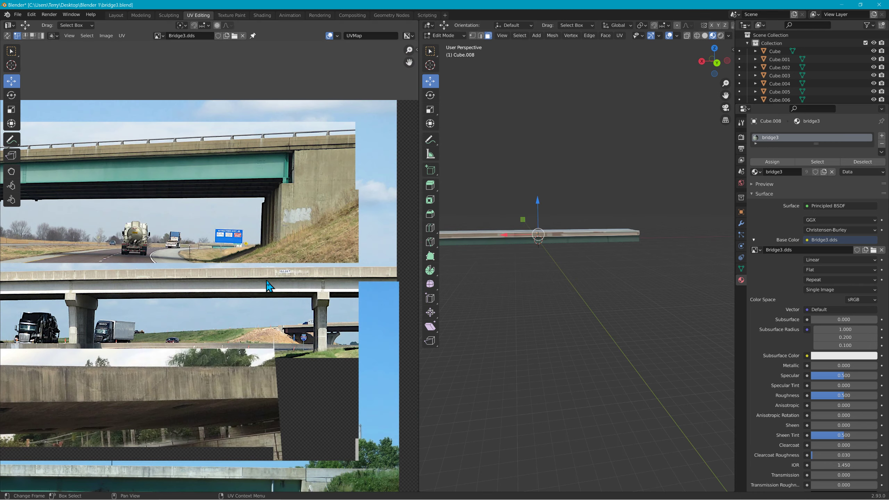
scroll(235, 331, down, 3)
drag(198, 360, 283, 452)
key(r)
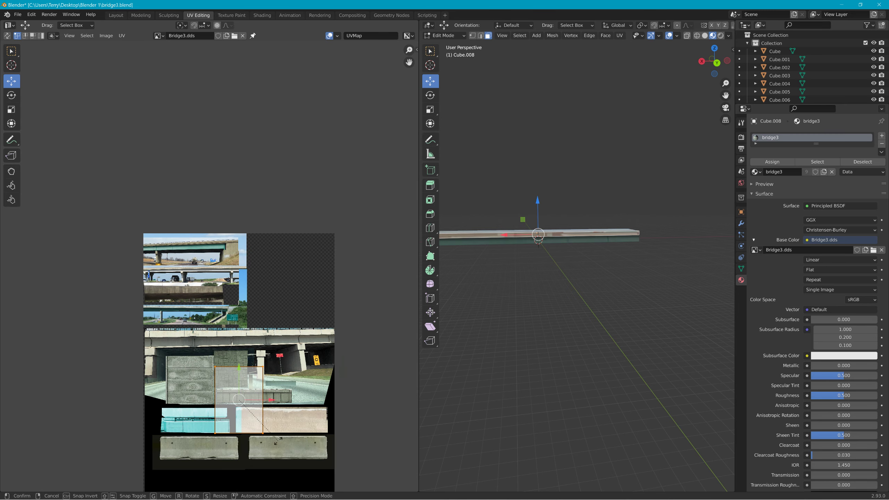
click(227, 410)
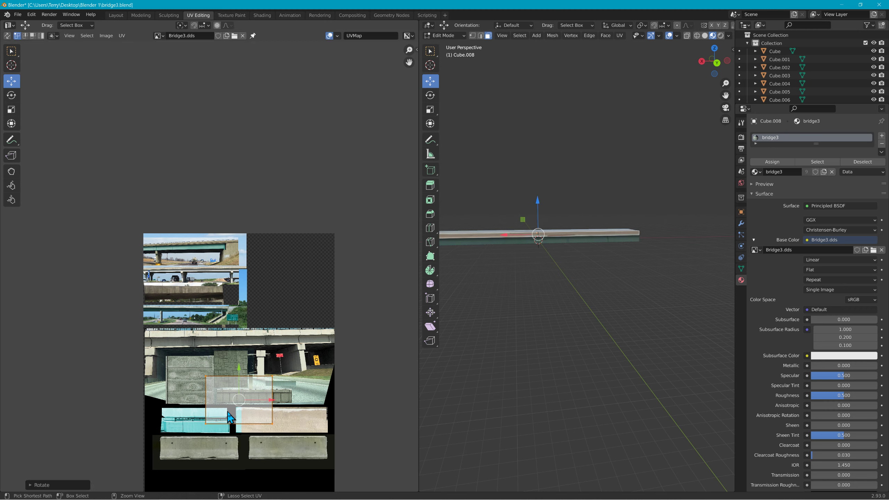
drag(244, 402, 175, 242)
Step: Flatten the side face's UV island along Y, scaling by about -0.04, into a thin strip over the top bridge's parapet
scroll(174, 242, up, 5)
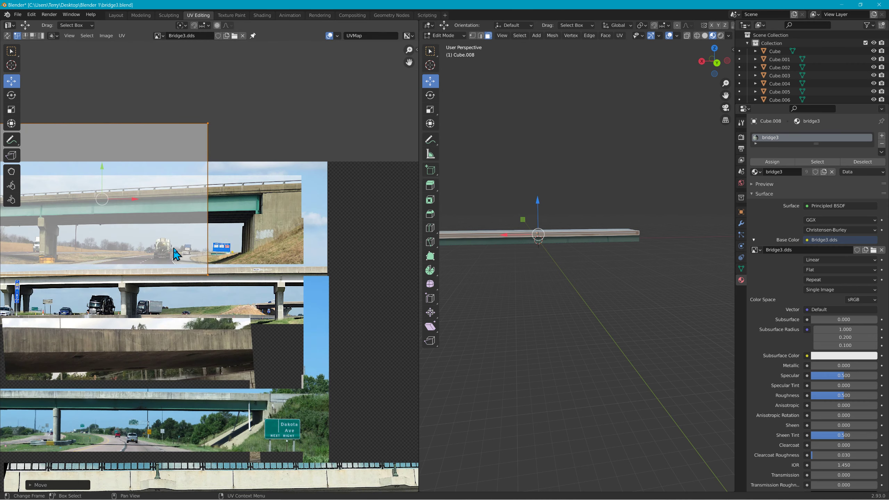
scroll(232, 238, left, 5)
scroll(258, 259, up, 3)
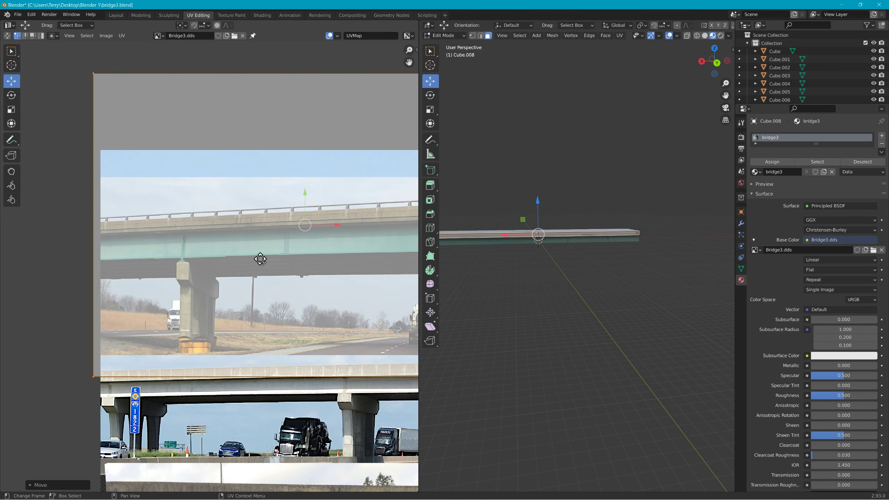
key(s)
key(y)
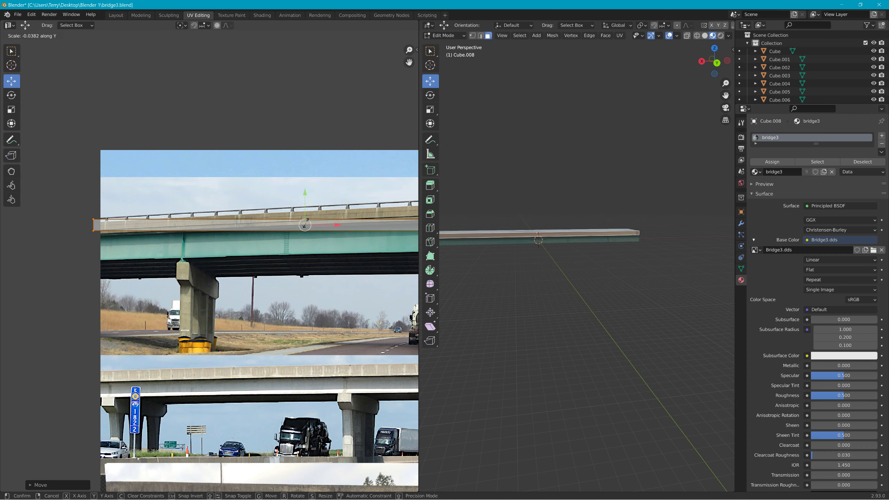
click(306, 223)
Step: Move the strip's left edge to the photo's left border and align its upper-left corner with the parapet top
scroll(475, 225, up, 4)
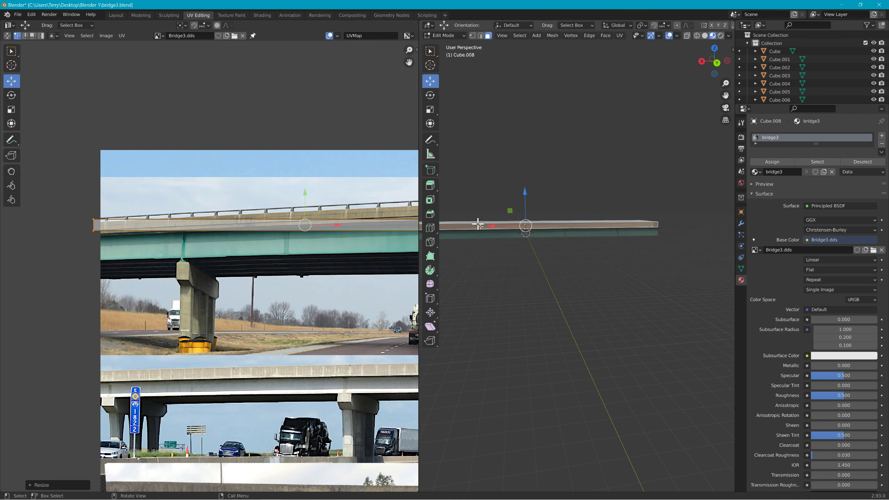
scroll(95, 240, up, 6)
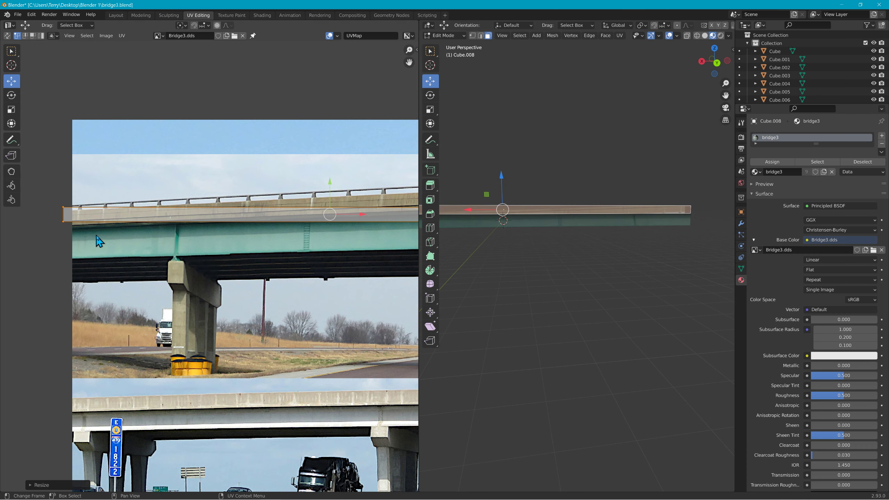
middle_drag(66, 213, 350, 357)
middle_drag(206, 328, 286, 341)
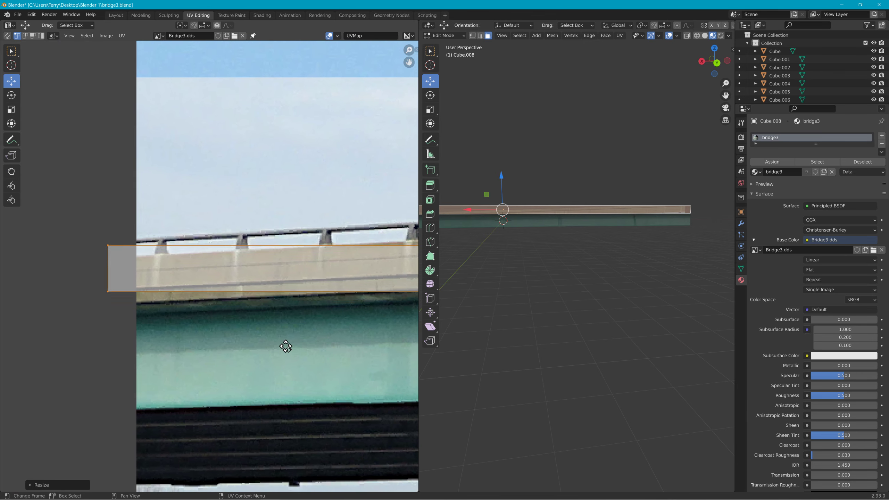
click(111, 258)
drag(117, 268, 146, 279)
click(148, 252)
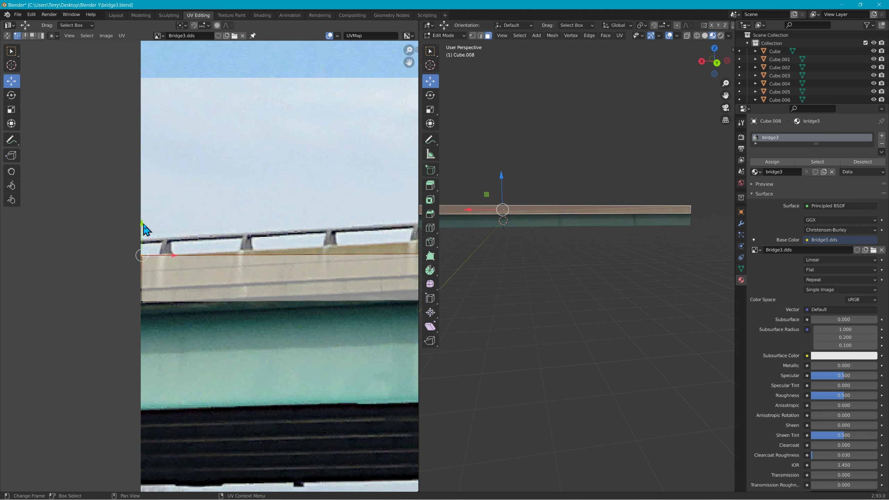
drag(142, 224, 143, 228)
Step: Move the strip's right edge farther along the top bridge and up onto the concrete parapet
scroll(306, 292, up, 4)
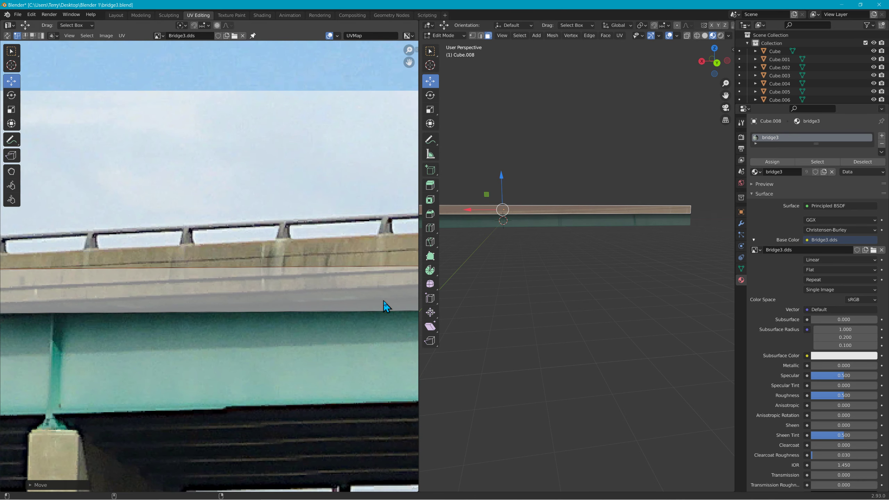
scroll(14, 294, up, 1)
middle_drag(265, 279, 163, 276)
scroll(163, 276, up, 1)
middle_drag(264, 277, 66, 273)
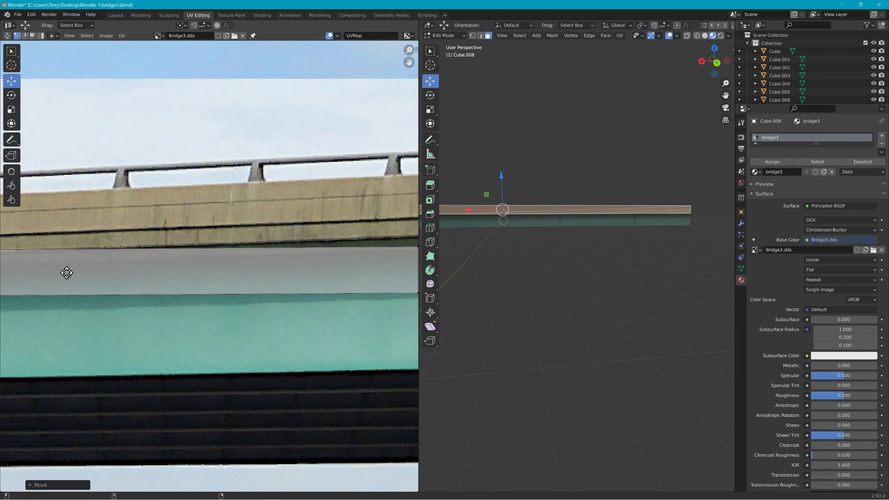
drag(298, 264, 155, 280)
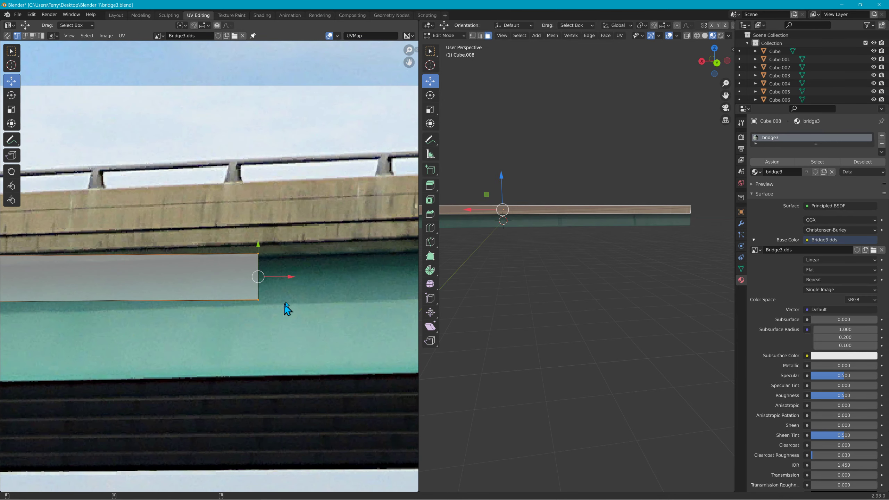
key(g)
click(199, 308)
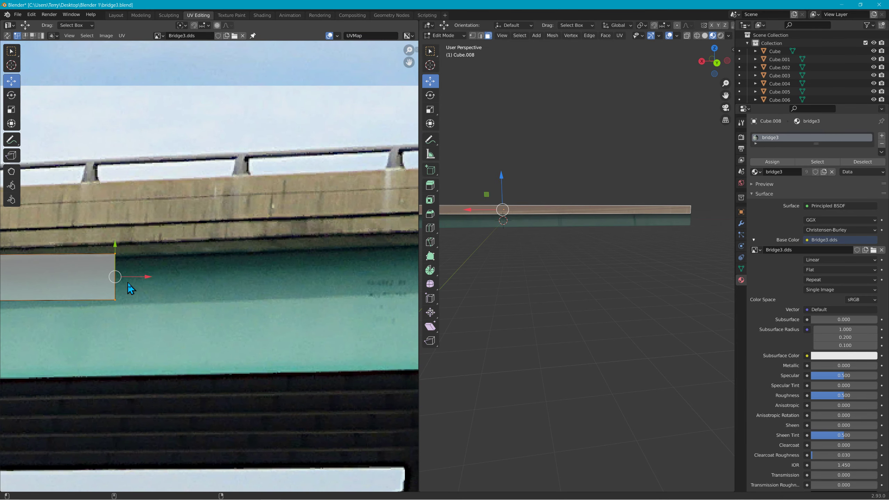
drag(116, 277, 402, 192)
Step: Stretch the strip's right edge to the right end of the top bridge photo and align its upper corner with the parapet
middle_drag(356, 260, 64, 301)
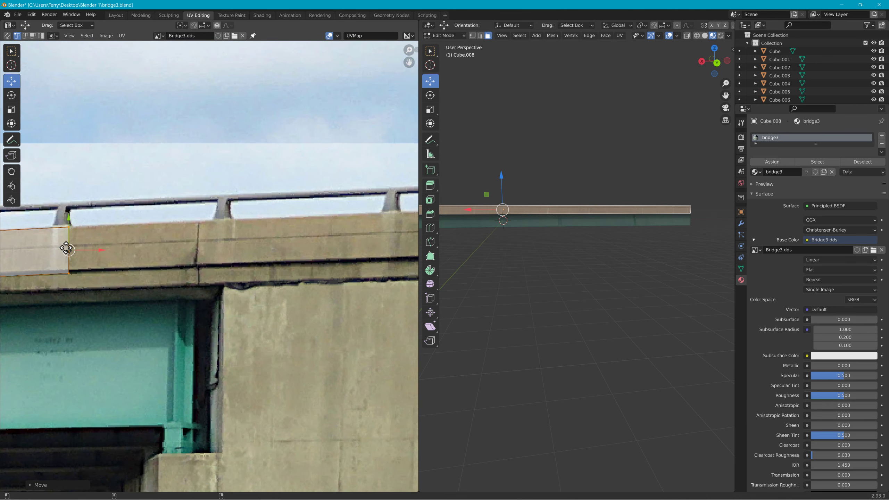
drag(67, 249, 396, 232)
middle_drag(353, 294, 136, 324)
drag(178, 263, 316, 244)
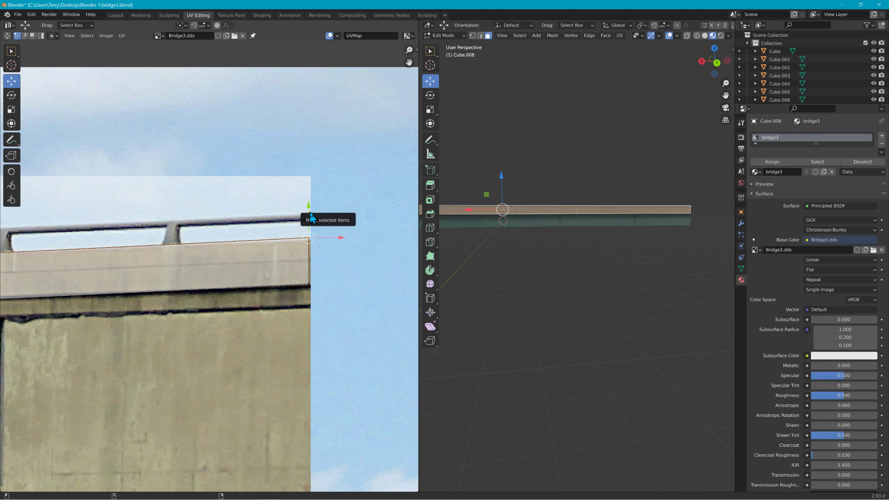
drag(309, 210, 308, 211)
Step: Raise the strip's lower-left corner to the bottom line of the parapet, above the darker concrete ledge
middle_drag(80, 339, 255, 332)
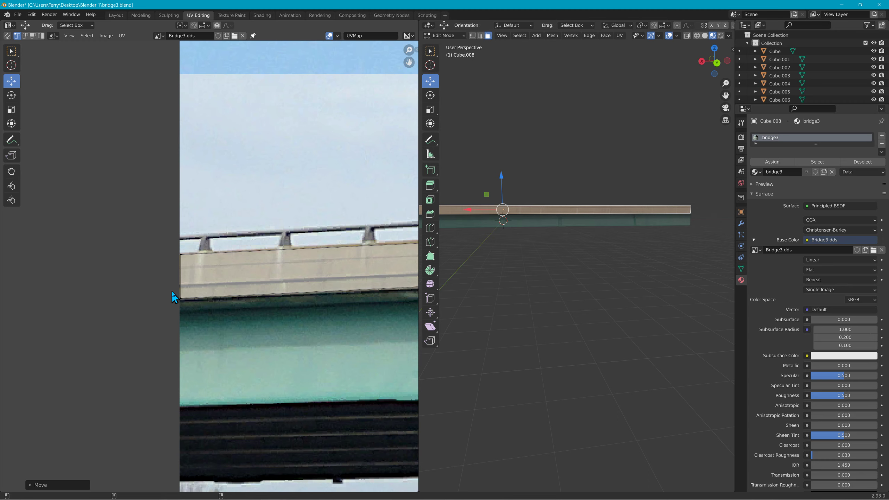
click(180, 300)
key(g)
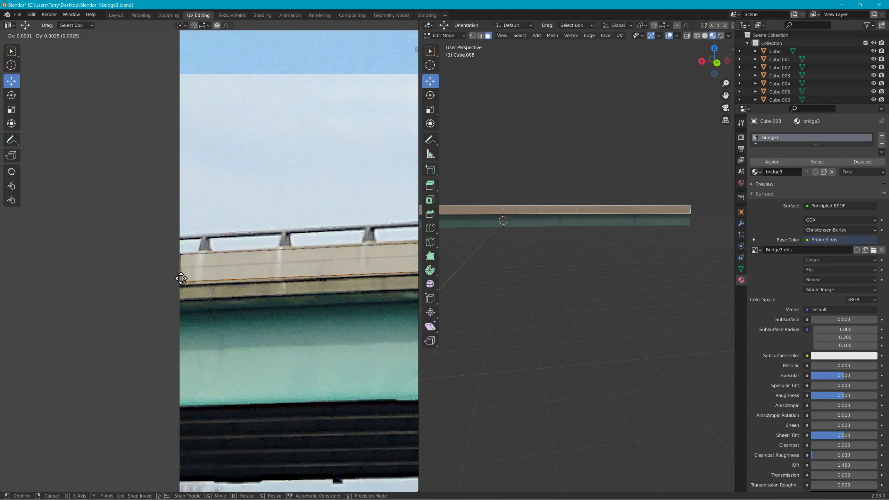
click(181, 279)
scroll(278, 318, down, 4)
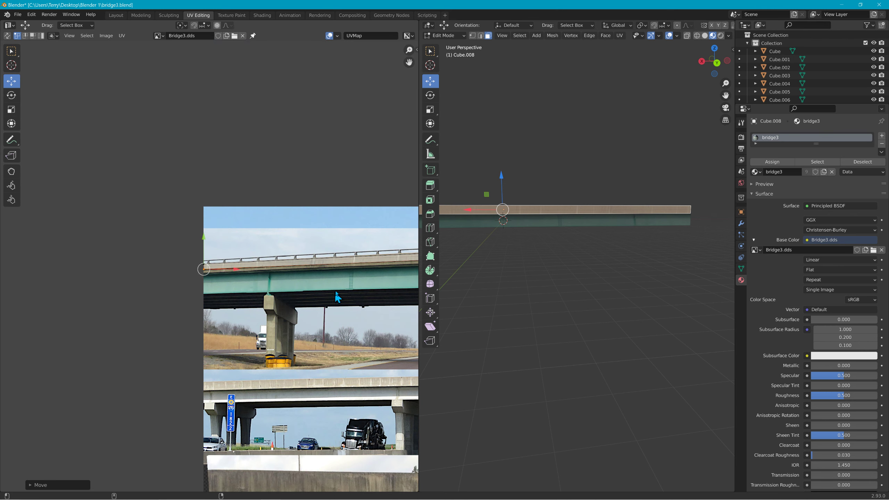
Step: Lower the strip's lower-right corner to include the darker concrete ledge at the right end of the top bridge photo
scroll(346, 291, down, 2)
middle_drag(371, 272, 171, 295)
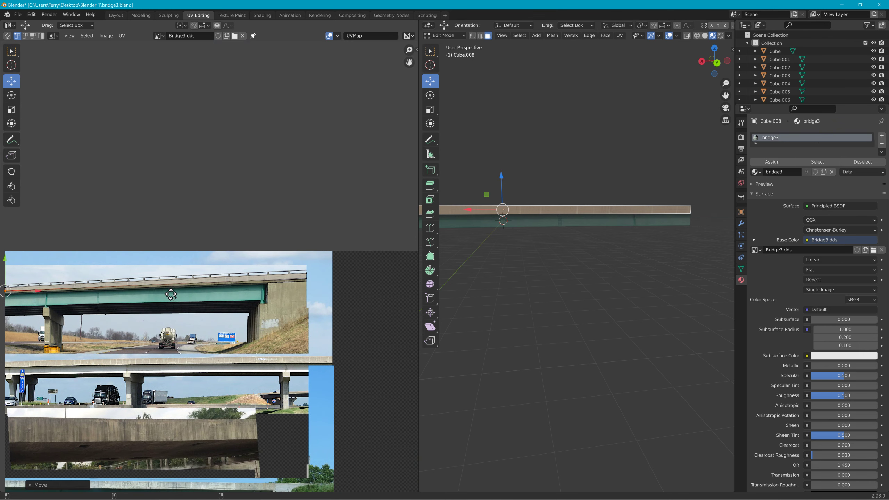
scroll(329, 288, up, 6)
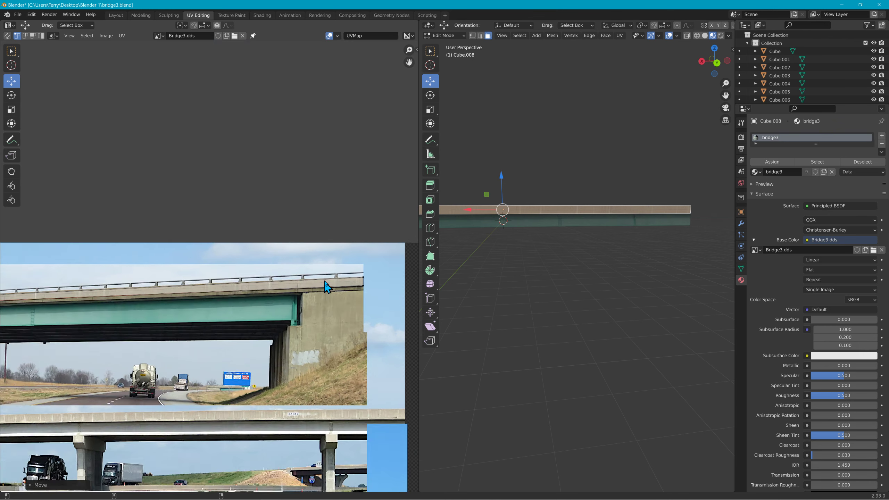
middle_drag(343, 316, 177, 317)
middle_drag(635, 260, 491, 268)
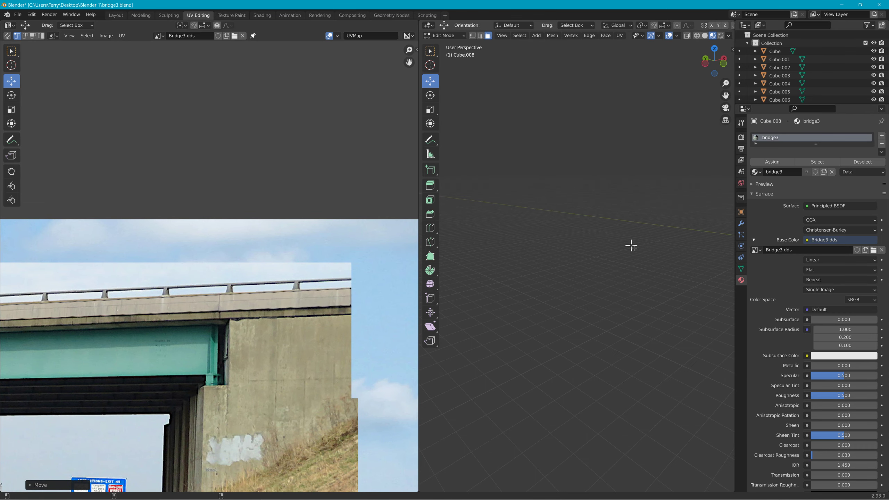
shift+middle_drag(643, 246, 505, 218)
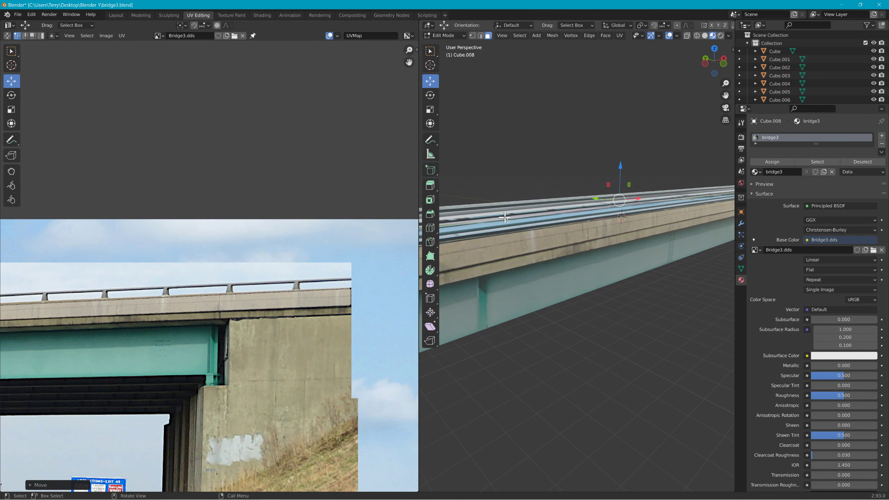
click(349, 304)
drag(352, 277, 351, 284)
middle_drag(452, 297, 670, 254)
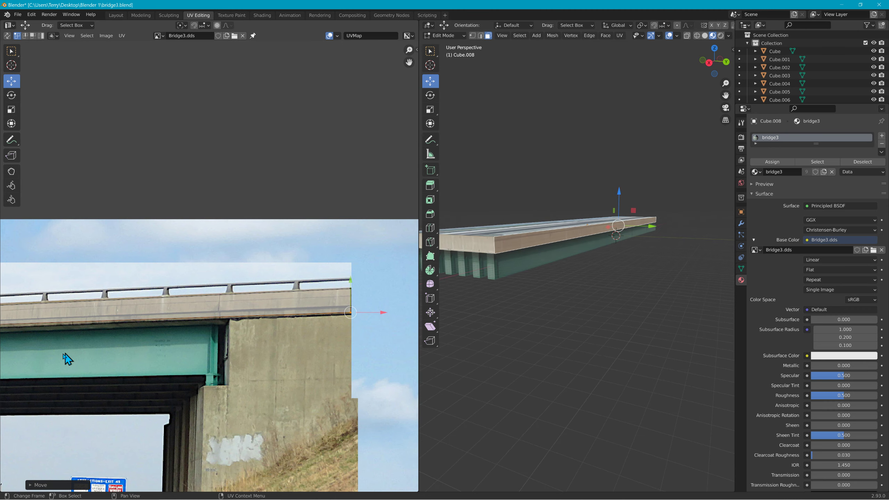
Step: Lower the strip's lower-left corner to the bottom of the darker concrete ledge at the photo's left border
scroll(69, 358, down, 10)
middle_drag(61, 321, 284, 339)
scroll(284, 338, up, 5)
middle_drag(201, 307, 127, 208)
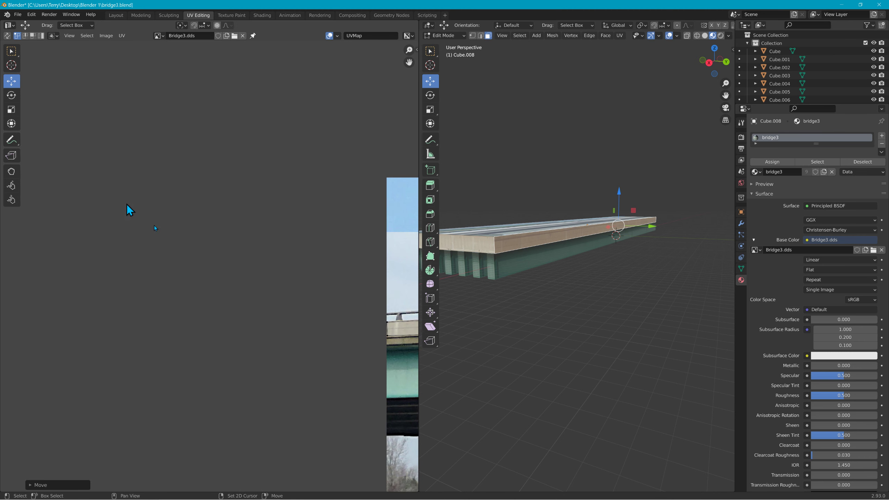
scroll(180, 350, up, 8)
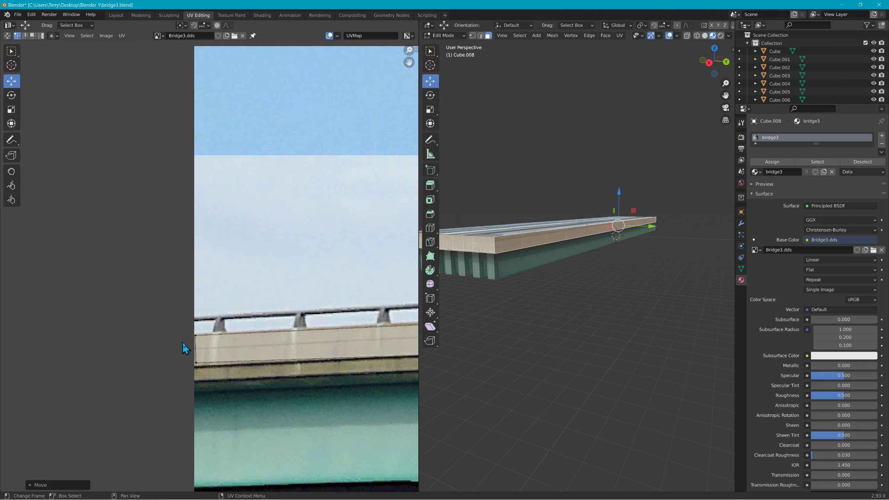
click(194, 363)
drag(195, 363, 197, 377)
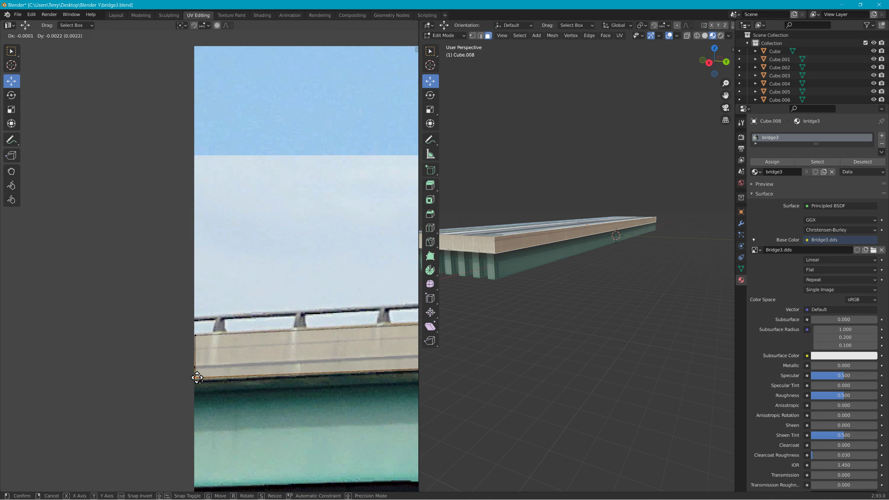
drag(197, 377, 198, 377)
Step: Select the deck's end face above the girders and rotate its UV island a quarter turn so it lies lengthwise
middle_drag(460, 344, 724, 292)
click(585, 214)
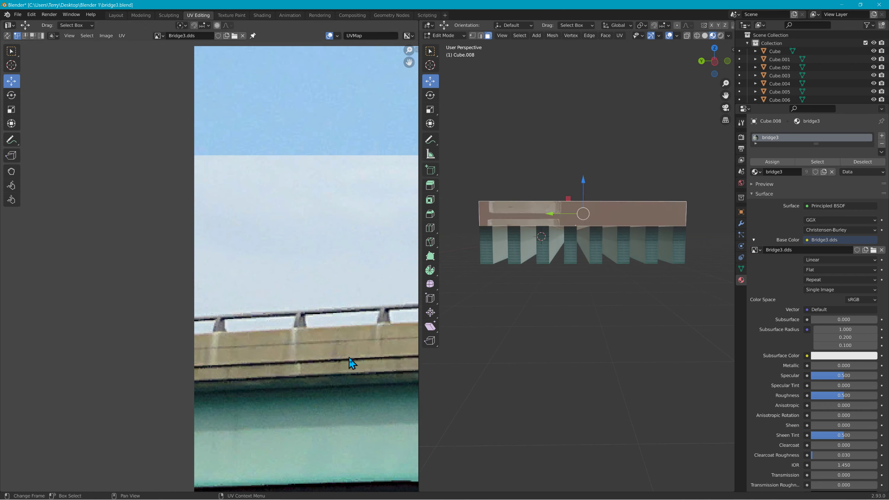
scroll(351, 362, down, 8)
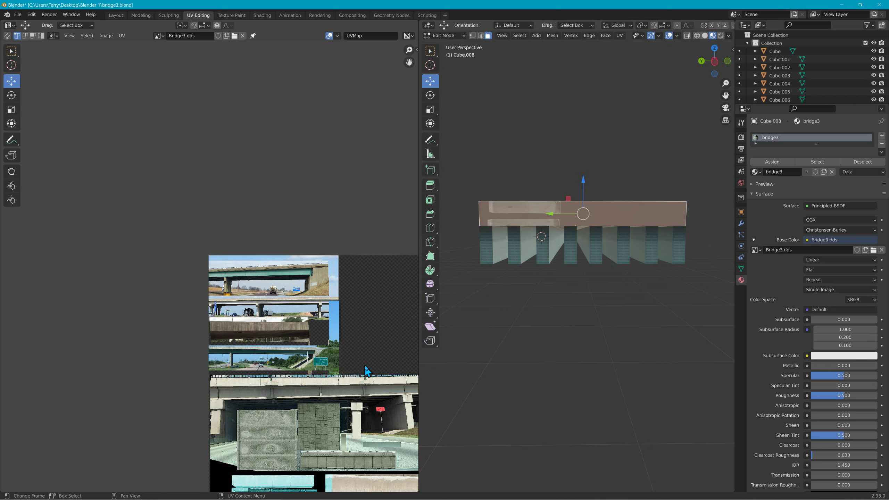
middle_drag(365, 367, 296, 251)
drag(223, 414, 316, 484)
key(r)
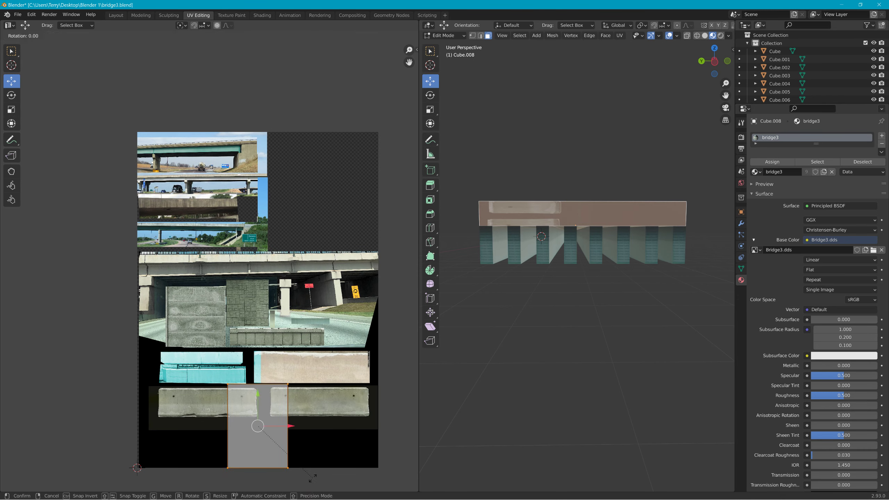
click(275, 413)
Step: Scale the end face's UV island down, then flatten it along Y into a thin horizontal strip
key(s)
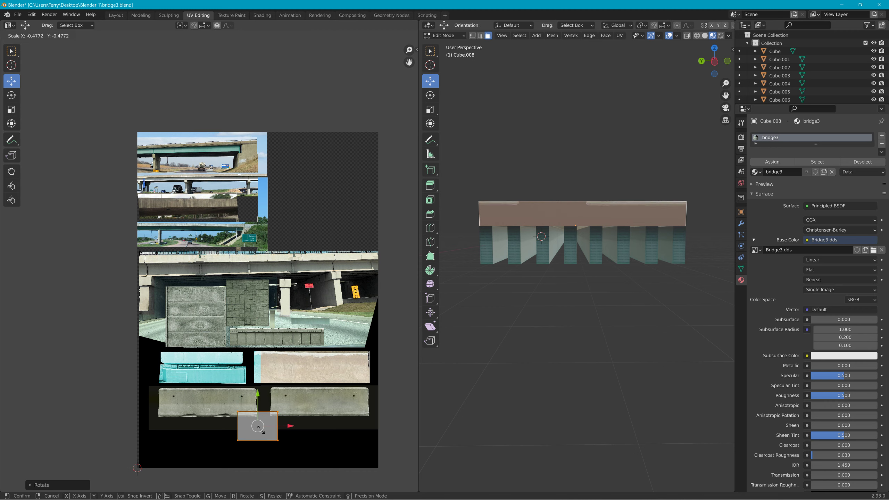
click(261, 428)
key(y)
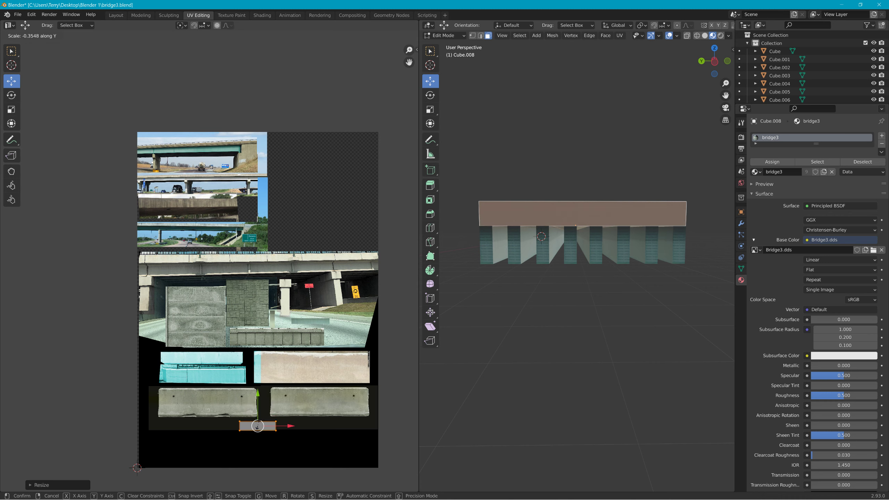
click(258, 426)
Step: Move the end face's UV strip onto the concrete parapet of the second bridge photo
drag(258, 426, 182, 224)
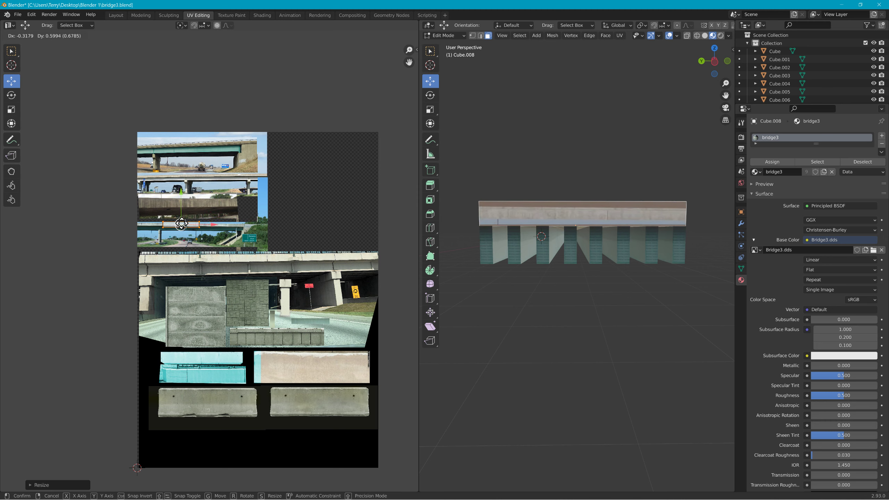
drag(181, 224, 211, 173)
scroll(229, 167, up, 6)
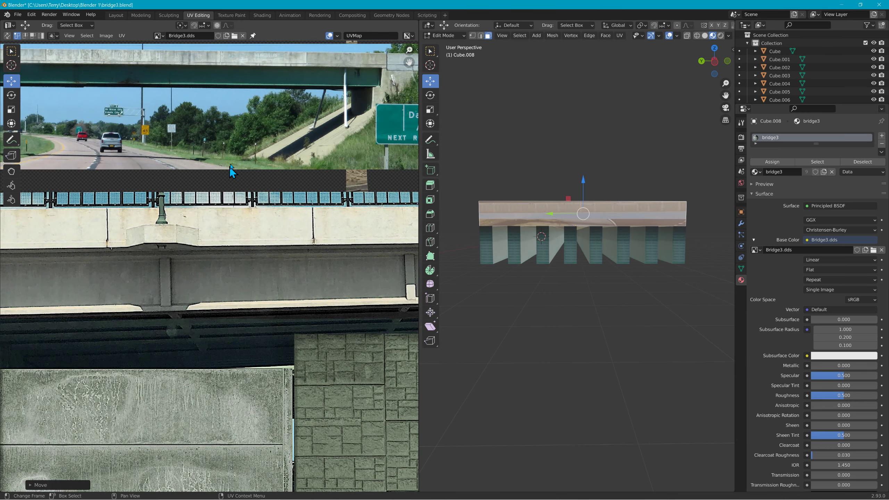
scroll(231, 146, up, 15)
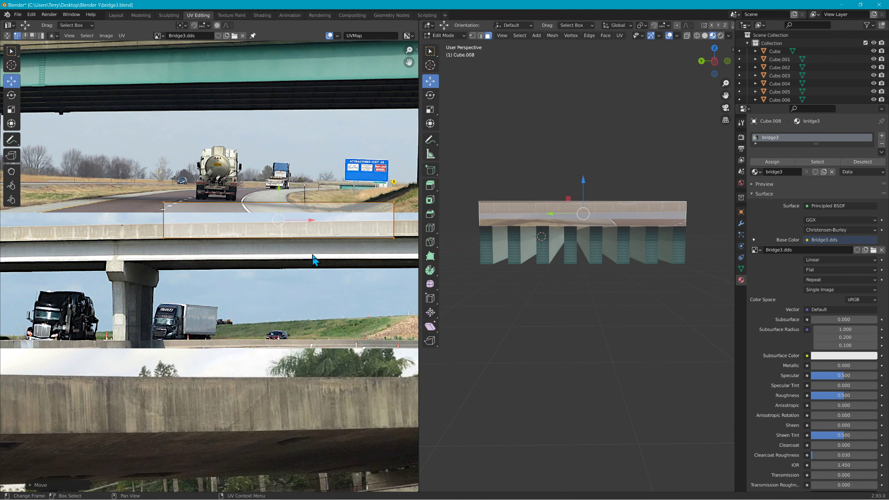
Step: Lower the strip's top edge to the parapet top and align its upper-left and lower-right corners with the concrete
drag(153, 189, 412, 218)
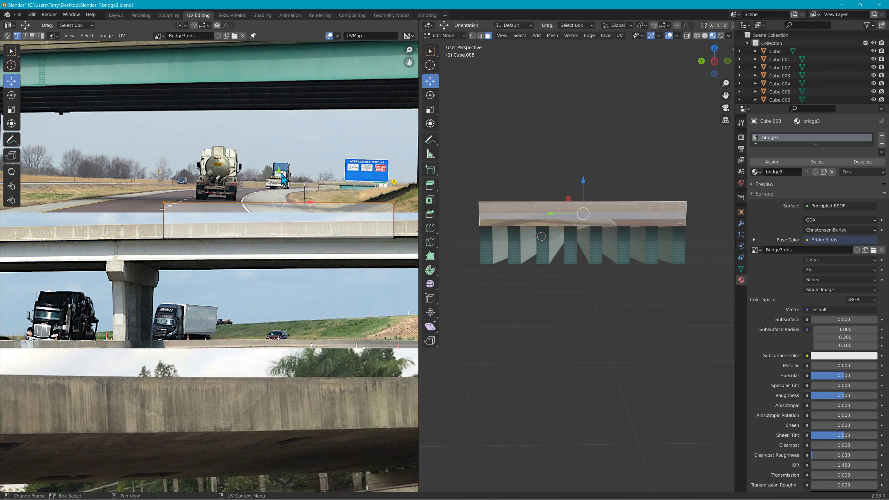
drag(283, 179, 279, 192)
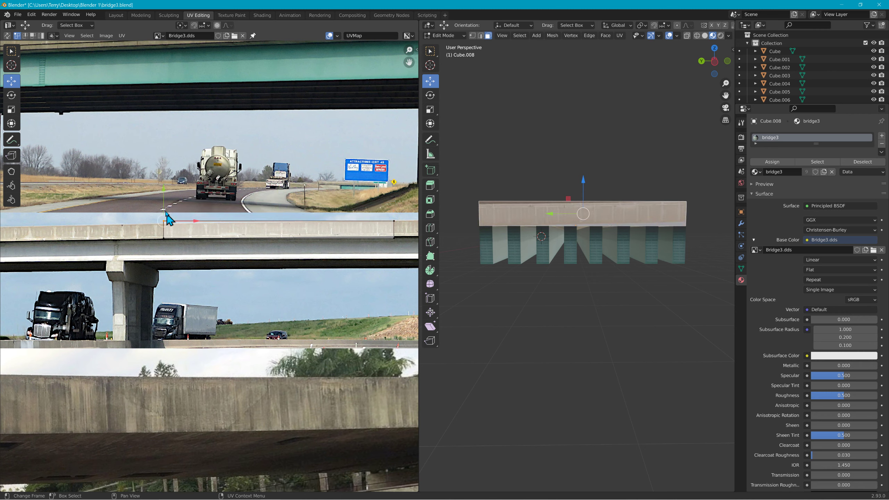
drag(166, 195, 164, 195)
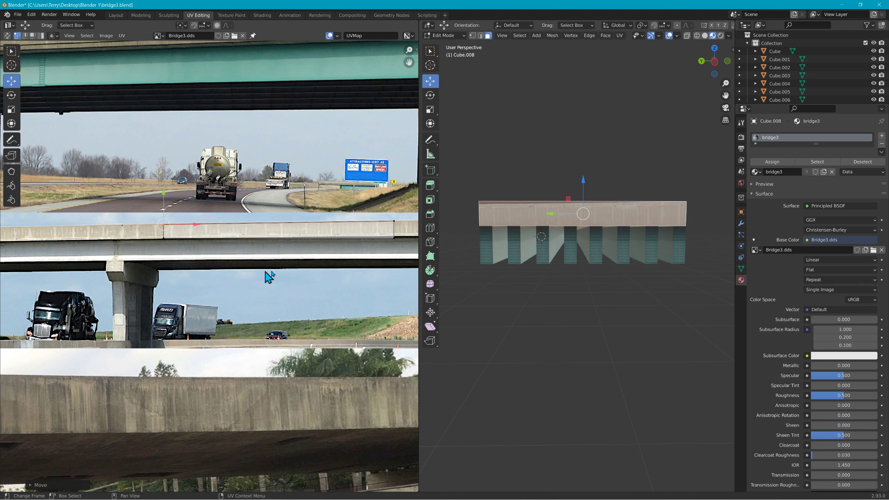
click(393, 235)
drag(396, 204, 395, 202)
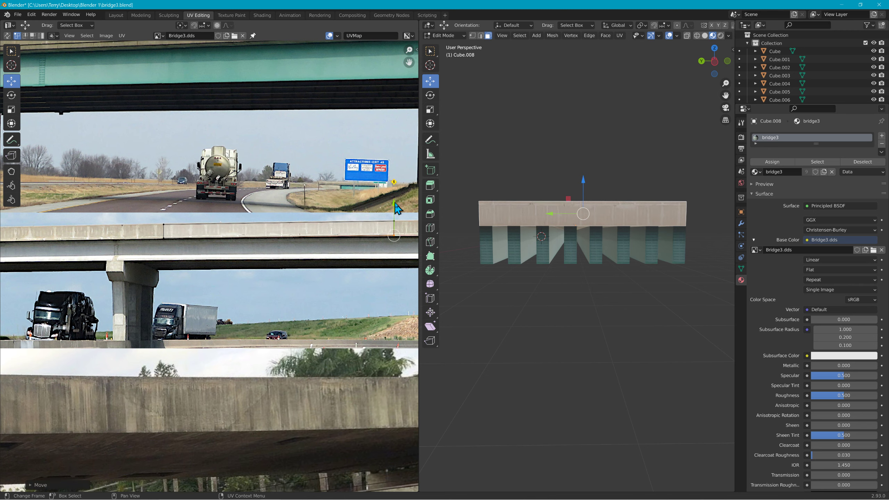
Step: Check the end face's texture up close and rotate its UV strip 180 degrees on the parapet
middle_drag(512, 254, 514, 255)
scroll(563, 268, up, 3)
middle_drag(563, 269, 525, 270)
scroll(575, 280, up, 2)
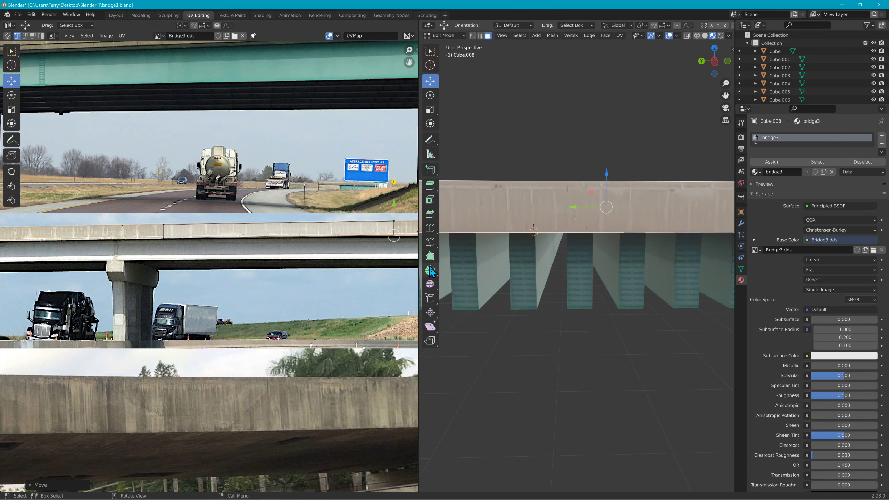
click(199, 233)
key(r)
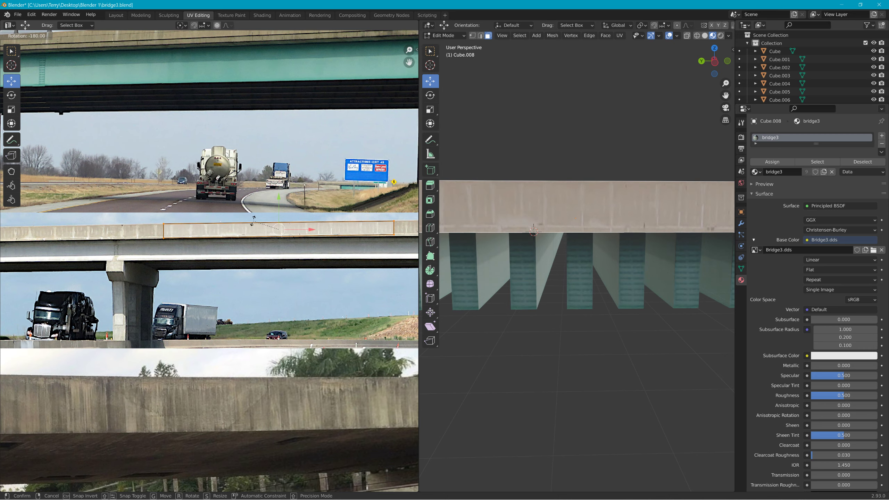
click(253, 224)
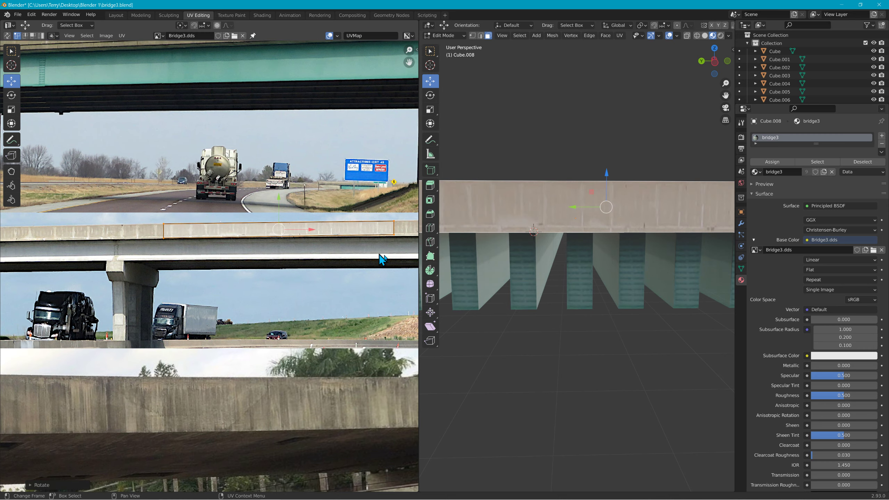
Step: Fine-tune the lower-right corner of the rotated strip against the bottom line of the second bridge's parapet
scroll(394, 256, up, 2)
scroll(394, 256, up, 1)
middle_drag(391, 232, 125, 279)
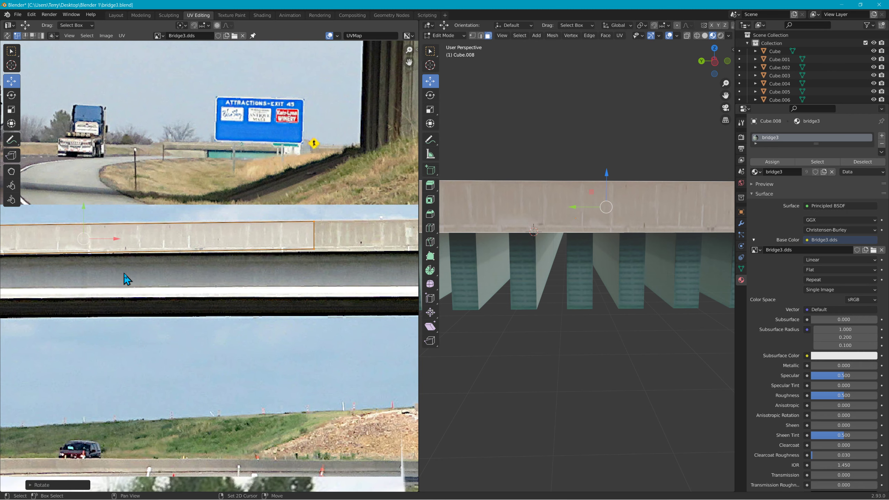
click(308, 253)
drag(315, 224, 315, 223)
Step: Shorten the end face's strip by moving its left edge to the right along the parapet, then nudge it slightly upward
scroll(242, 298, up, 3)
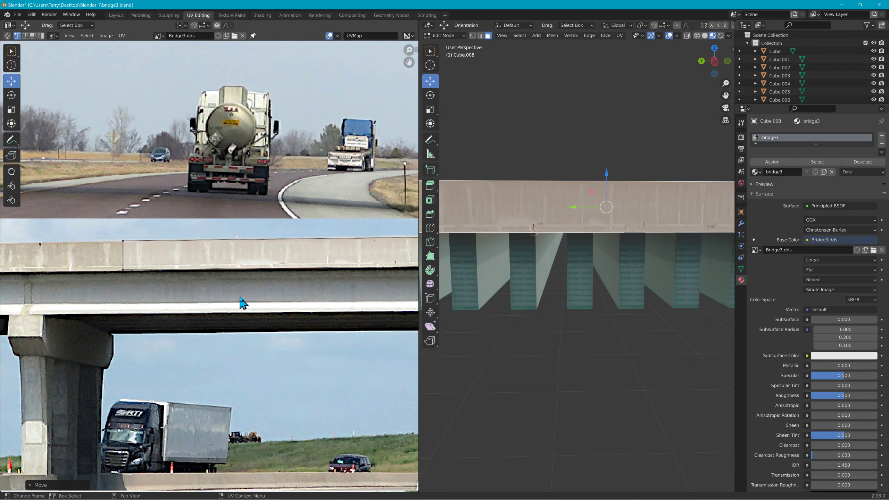
scroll(528, 281, down, 2)
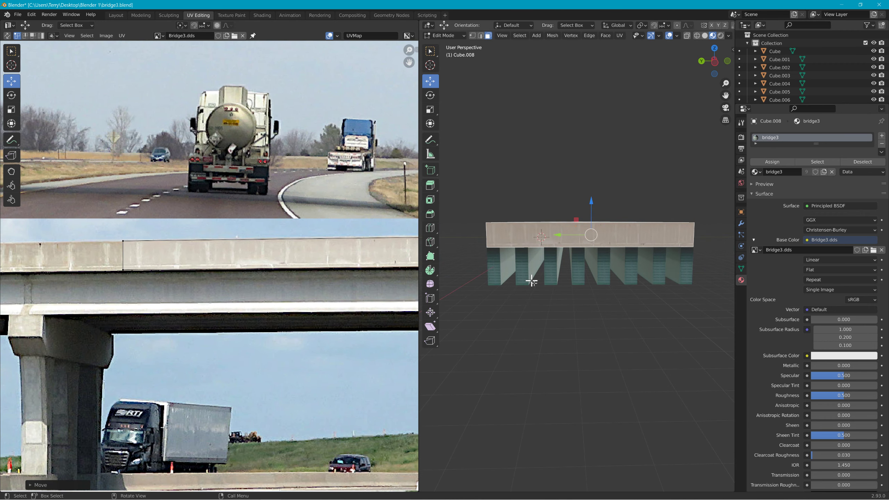
scroll(331, 288, down, 1)
mouse_move(611, 282)
middle_down()
mouse_move(431, 286)
mouse_move(628, 290)
mouse_move(610, 286)
middle_up()
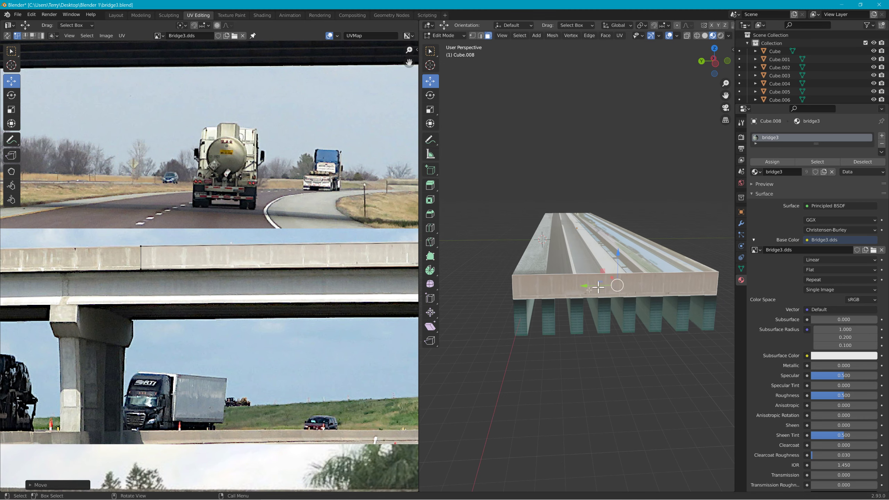
drag(173, 258, 269, 257)
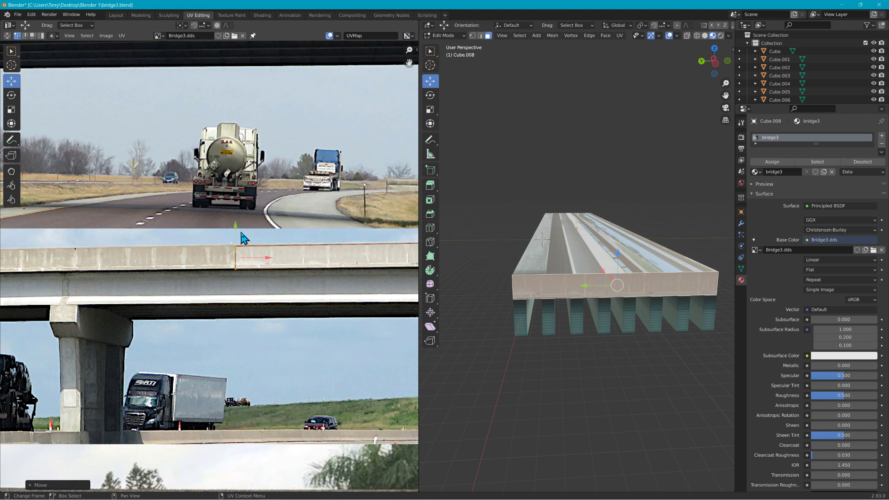
drag(235, 225, 235, 224)
Step: Select the deck's top face and move its UV island down onto the concrete panel in the lower bridge photo
scroll(532, 314, down, 5)
scroll(536, 318, up, 2)
middle_drag(537, 313, 559, 252)
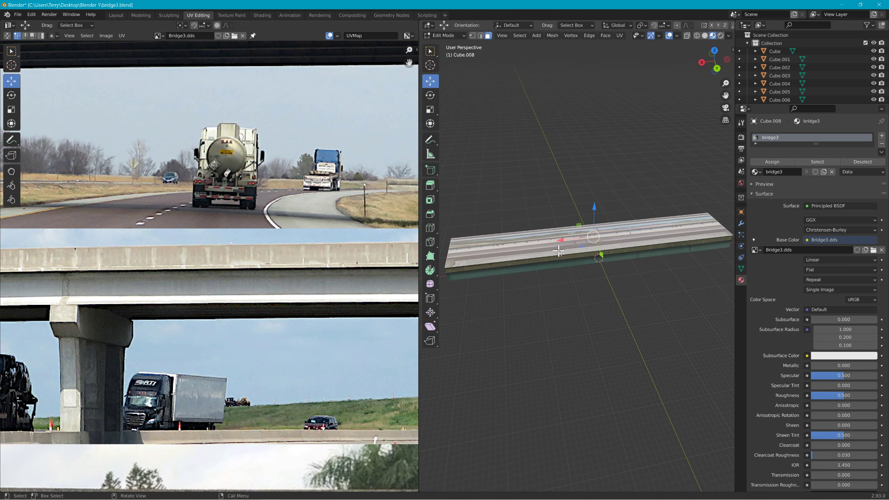
scroll(280, 347, down, 6)
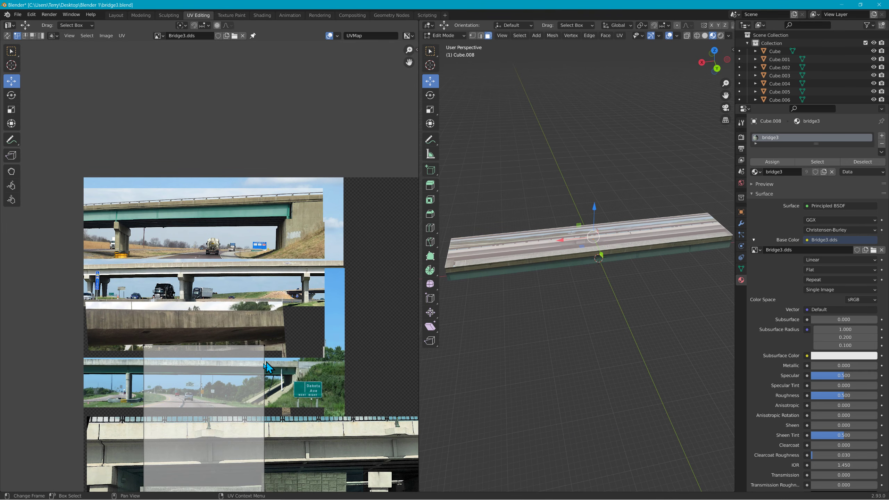
scroll(170, 376, down, 1)
scroll(170, 376, down, 1)
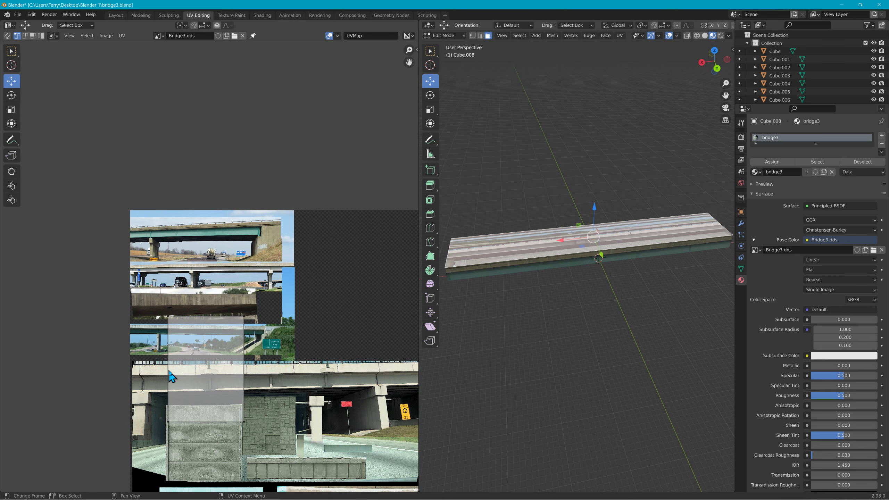
drag(147, 306, 264, 441)
drag(206, 370, 208, 440)
Step: Scale the deck top face's UV island along Y to about 0.56 on the concrete panel
scroll(214, 435, down, 1)
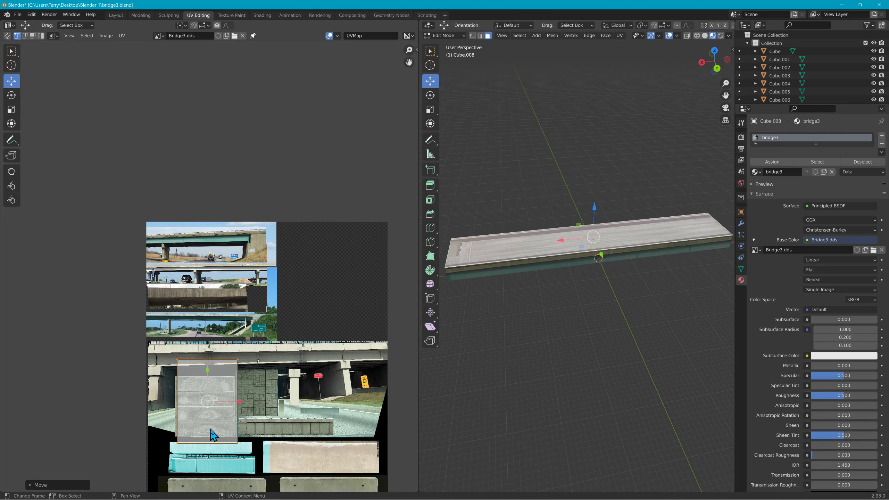
scroll(212, 431, up, 4)
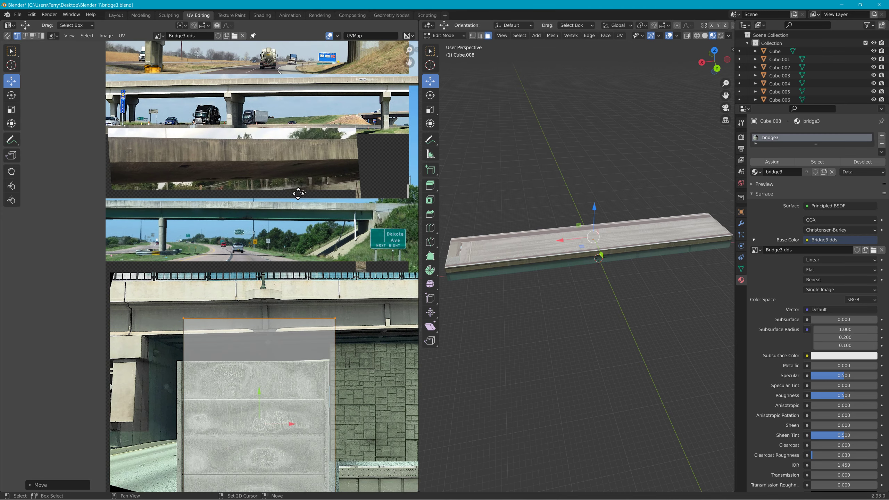
key(s)
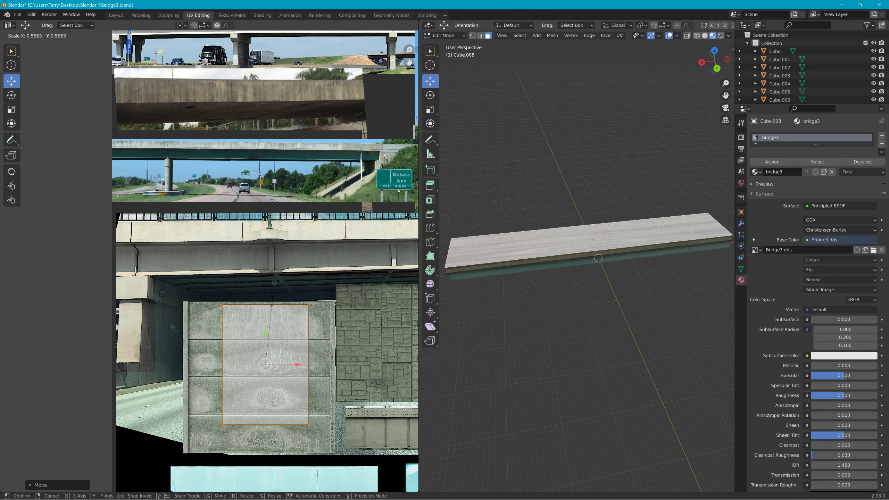
key(y)
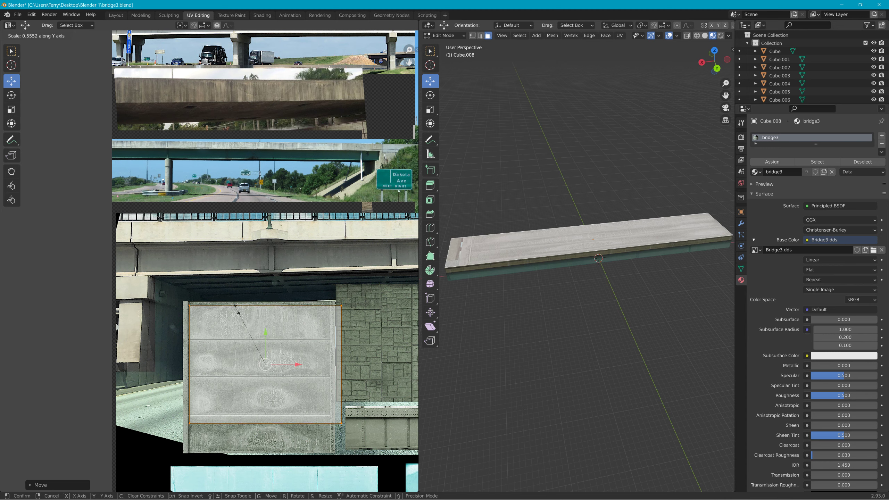
click(240, 316)
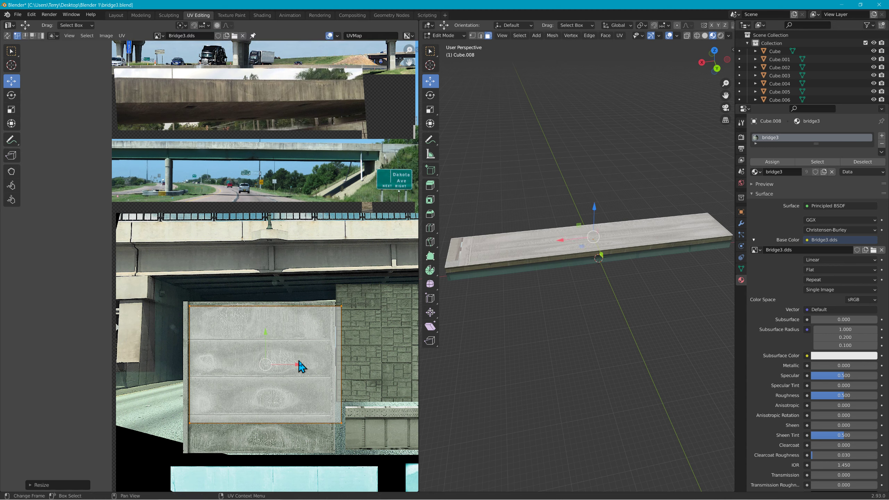
Step: Shift the island horizontally to align with the concrete panel's sides, and rotate it -90 degrees
drag(300, 368, 290, 364)
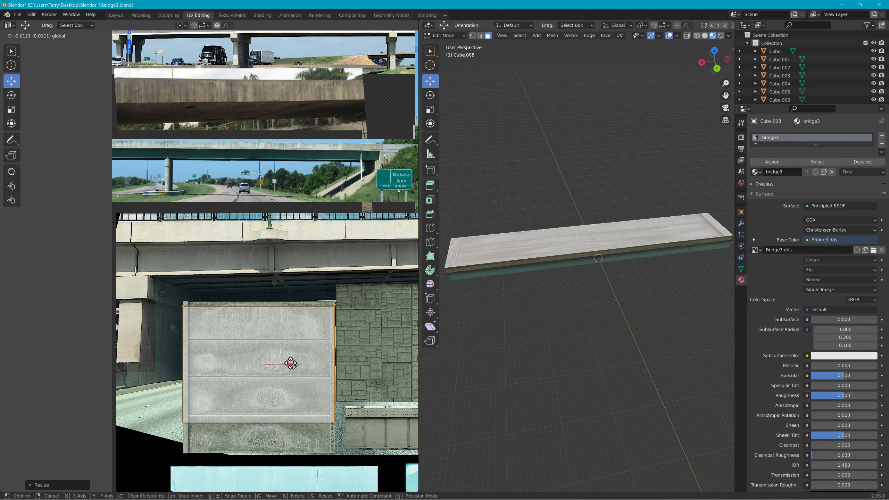
drag(291, 364, 291, 365)
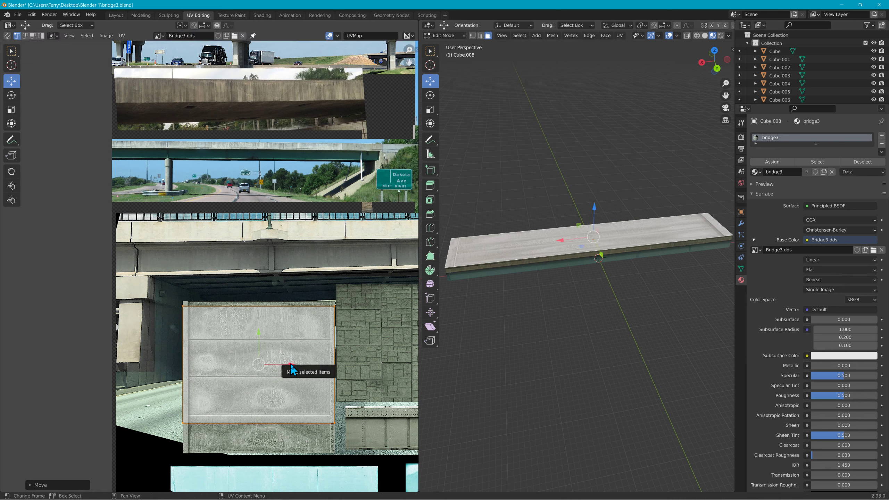
key(r)
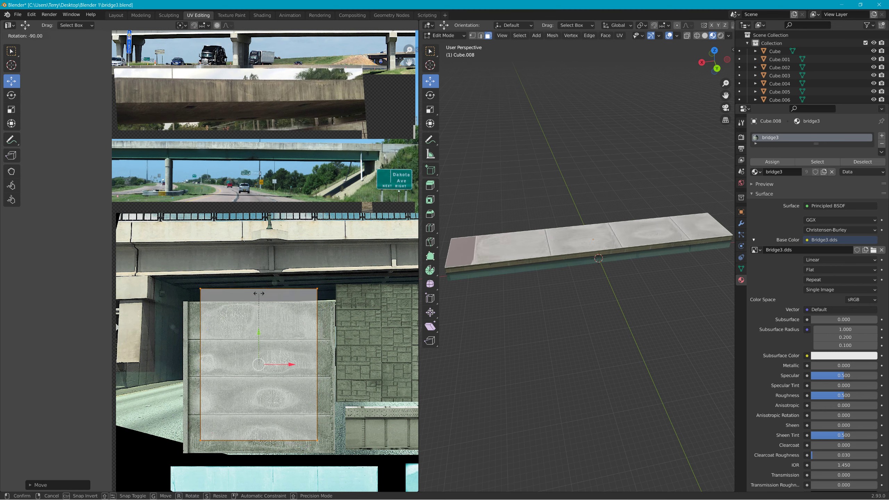
click(259, 294)
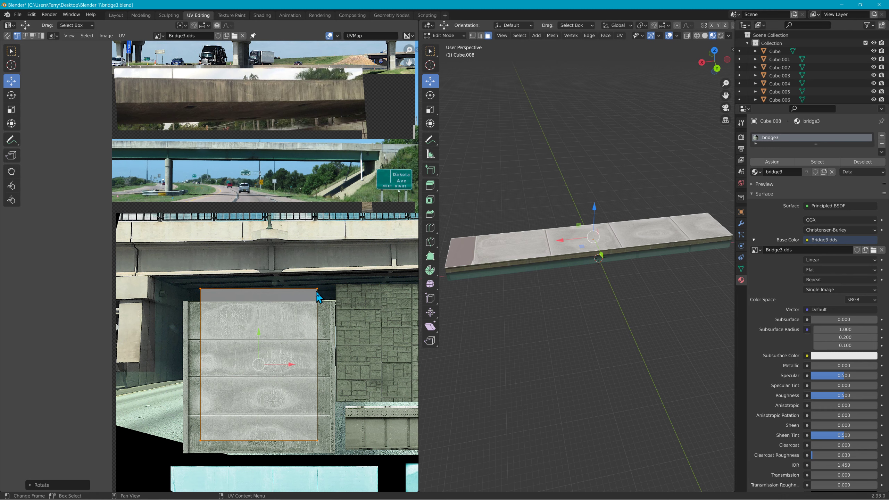
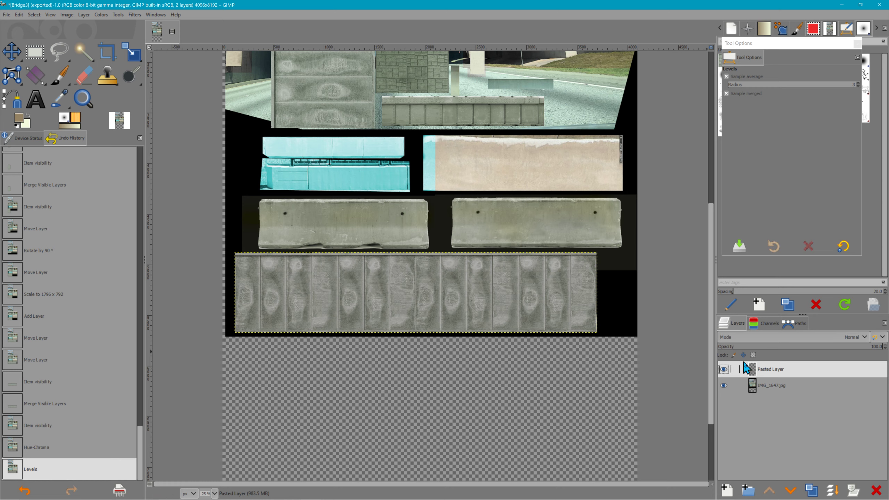
Step: In GIMP, merge the visible layers of the Bridge3 image and export it again
right_click(767, 371)
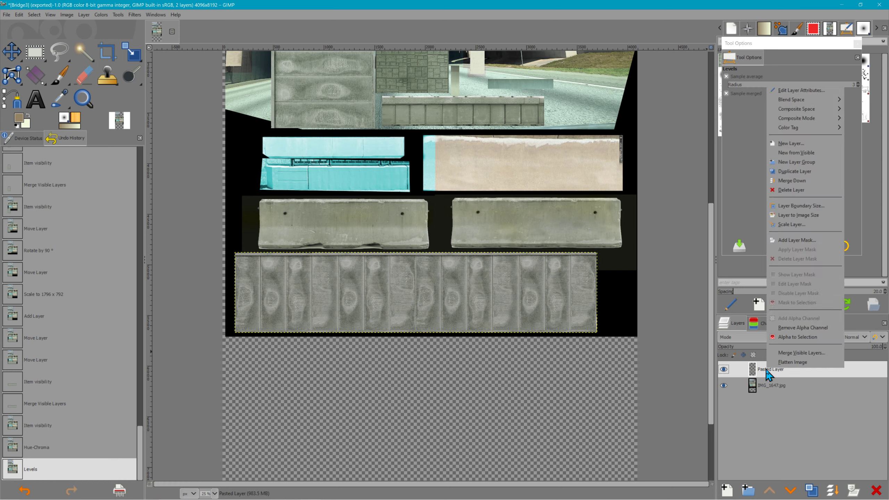
click(794, 354)
click(794, 404)
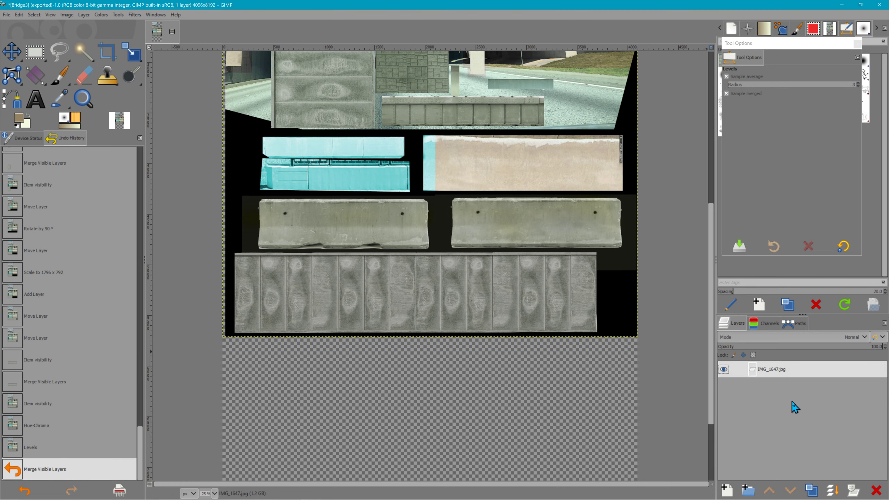
click(6, 15)
click(54, 133)
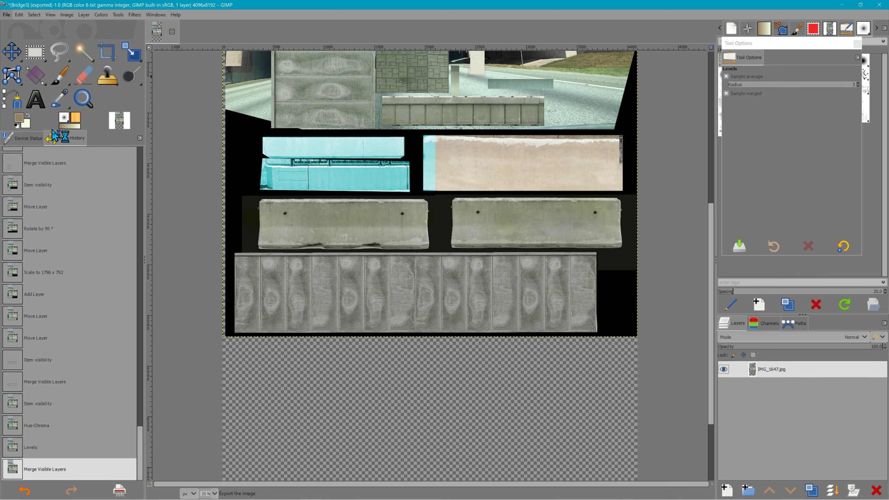
Step: Switch to Blender and reload the updated Bridge3.dds from the Project 3 misc folder in the UV editor
key(alt+Tab)
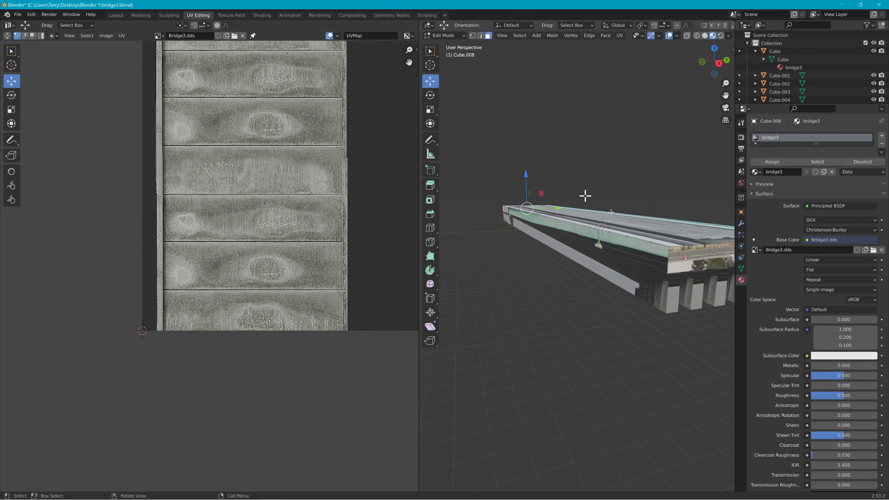
click(242, 36)
click(216, 38)
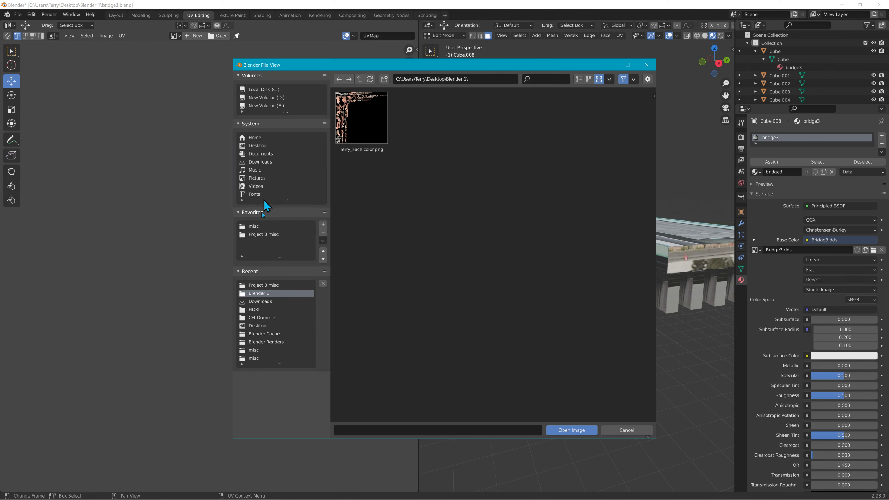
click(261, 285)
scroll(349, 304, down, 5)
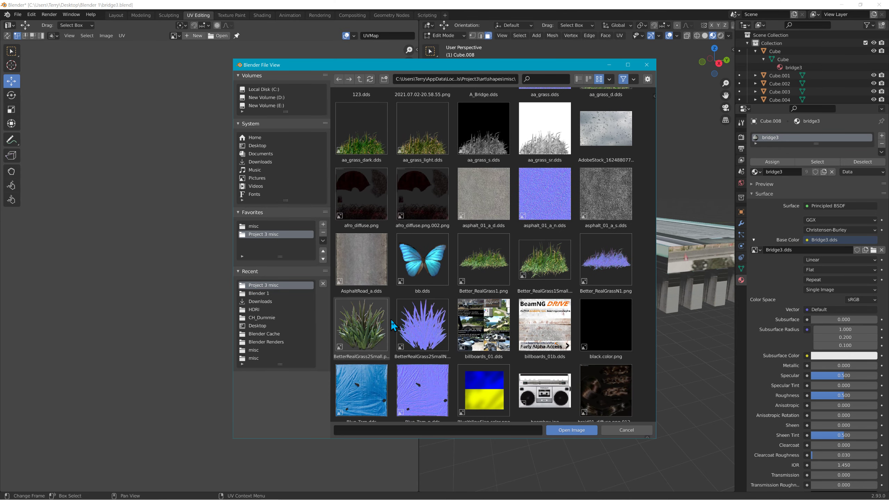
scroll(392, 324, down, 2)
click(420, 328)
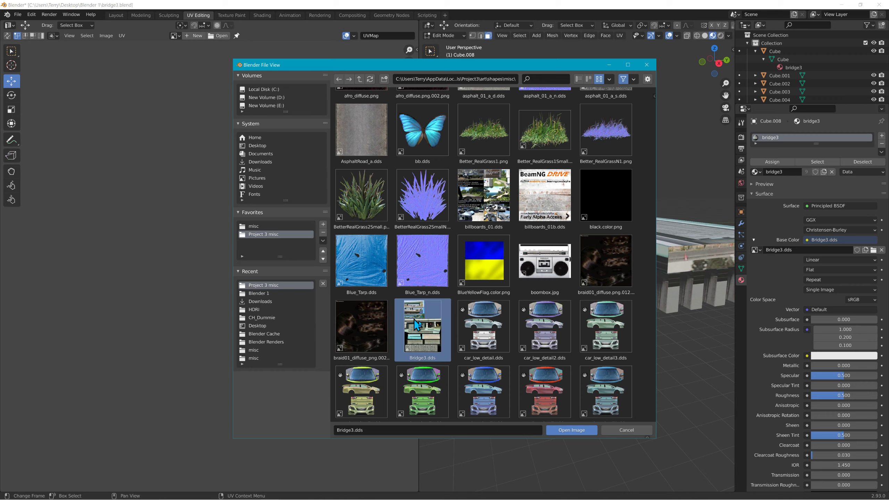
click(562, 432)
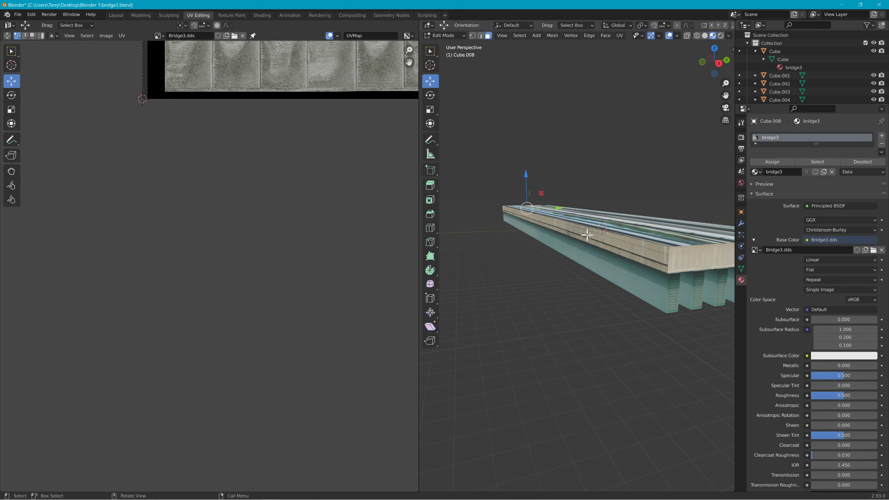
Step: Select the top face's UV island and move it down onto the long concrete panel strip at the texture's bottom
middle_drag(557, 202, 524, 212)
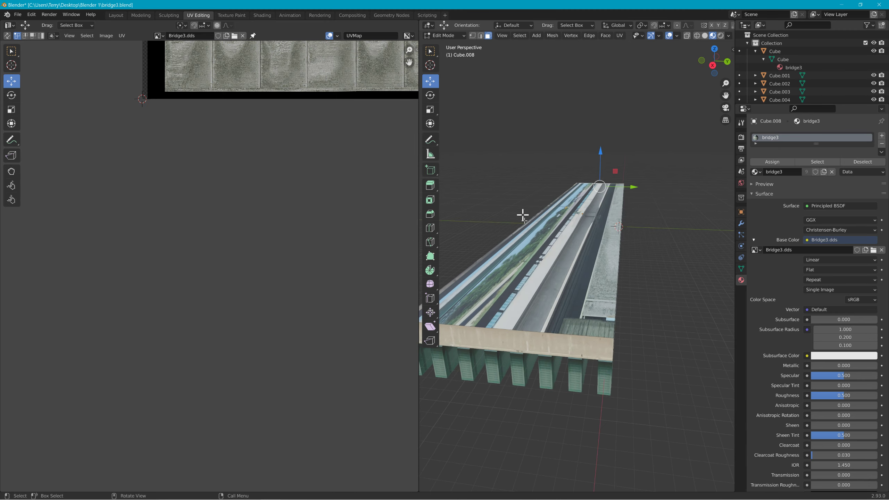
scroll(266, 68, down, 6)
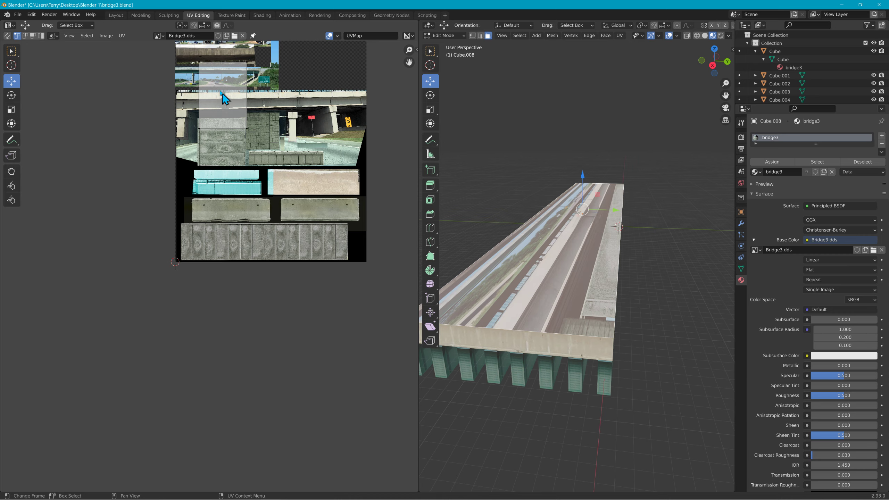
drag(189, 55, 287, 147)
scroll(246, 164, up, 2)
middle_drag(247, 165, 192, 214)
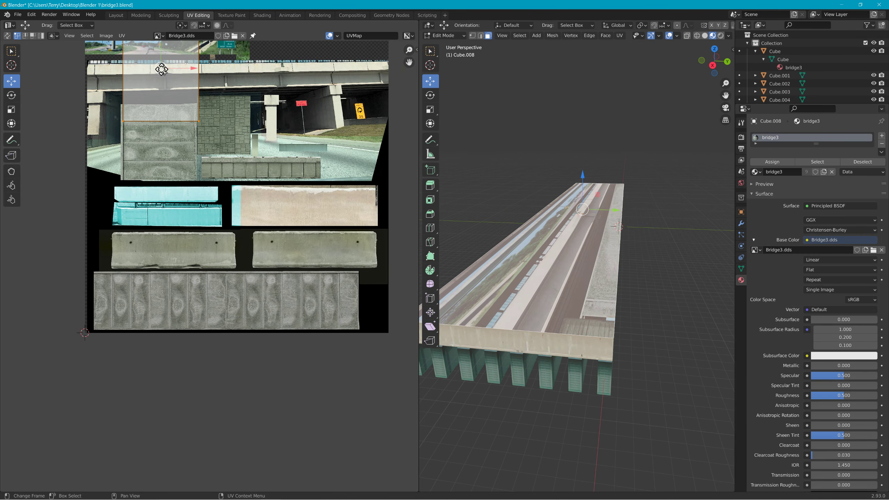
drag(162, 70, 218, 299)
Step: Rotate the island 90 degrees and scale it along Y to match the height of the concrete strip
key(r)
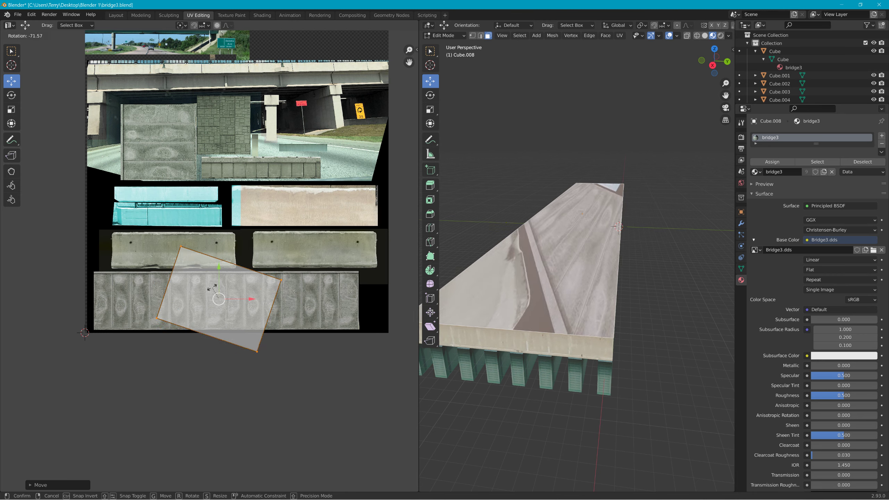
click(243, 319)
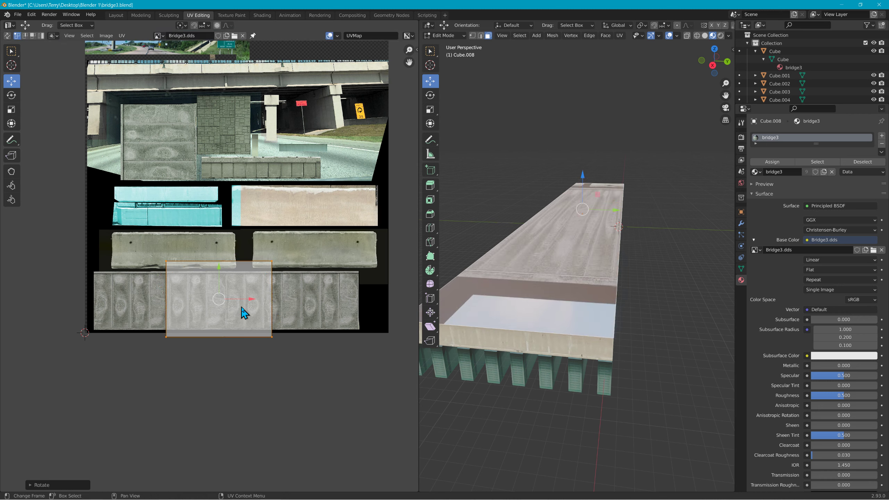
key(s)
key(y)
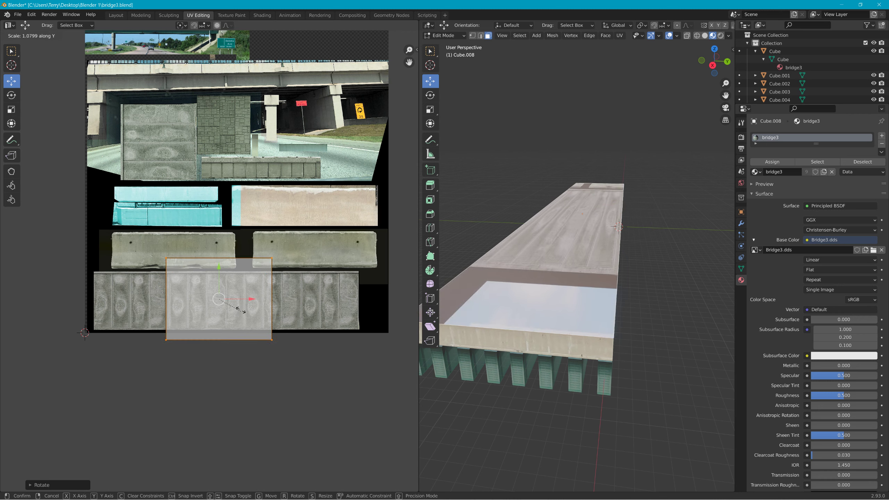
click(234, 292)
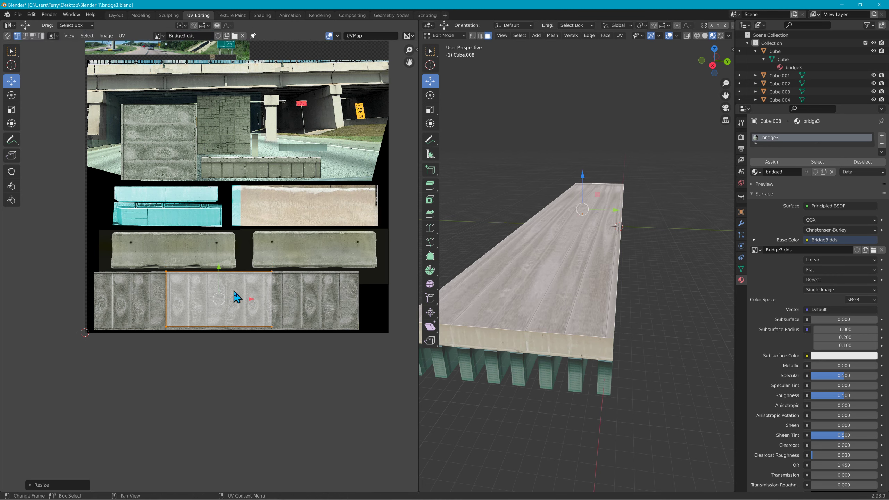
Step: Centre the island over the concrete strip and enlarge it slightly to fill the strip's height
key(g)
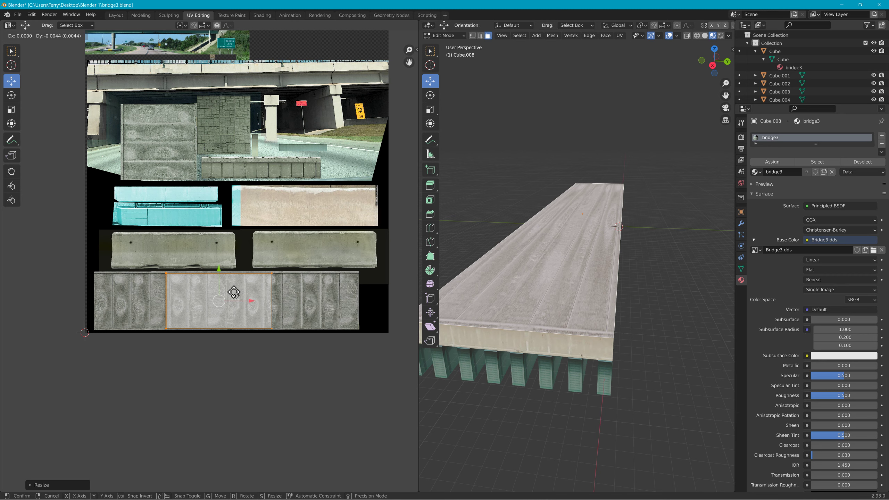
click(241, 292)
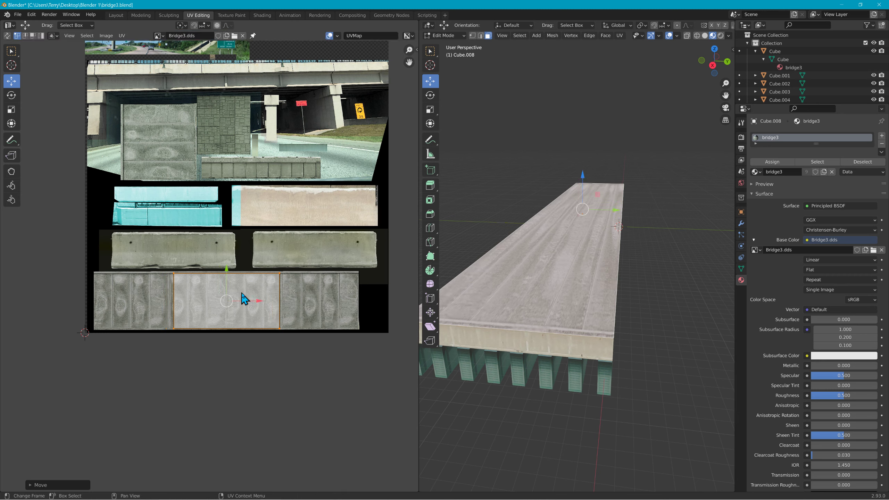
key(s)
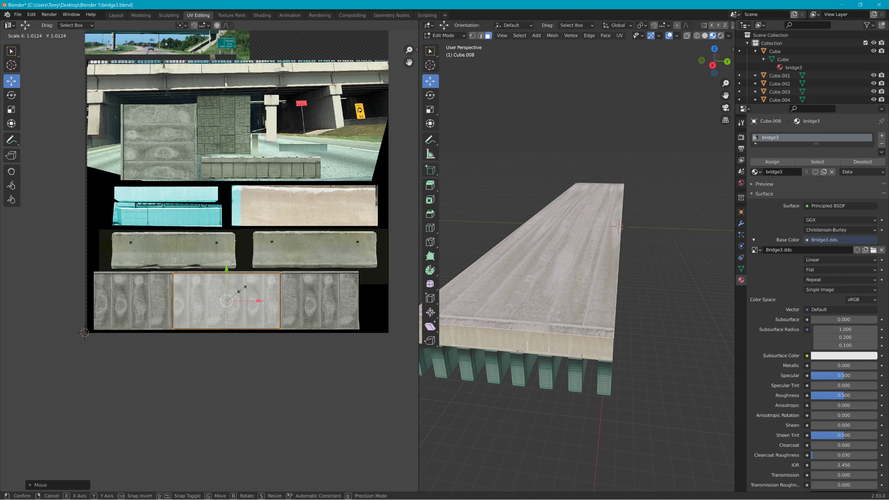
click(257, 309)
Step: Select the island's left edge and stretch it horizontally to the left end of the concrete strip
scroll(209, 344, up, 2)
scroll(209, 347, up, 2)
middle_drag(209, 347, 284, 272)
click(247, 375)
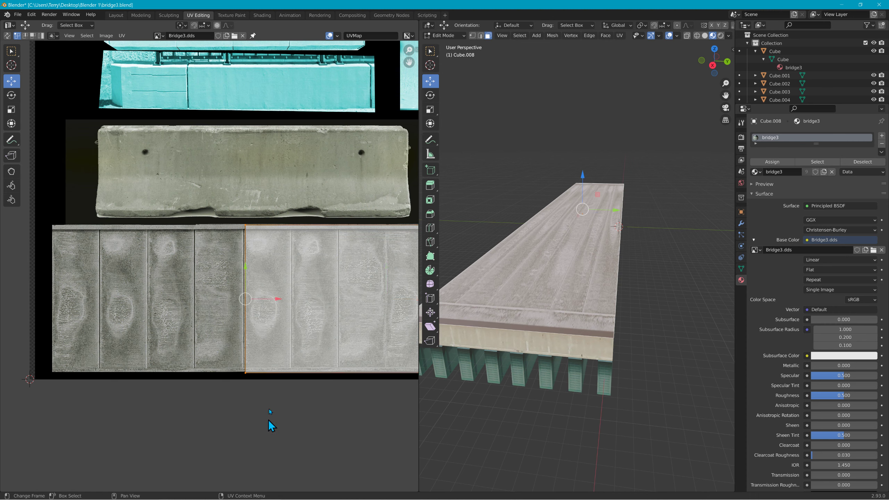
drag(278, 304, 82, 302)
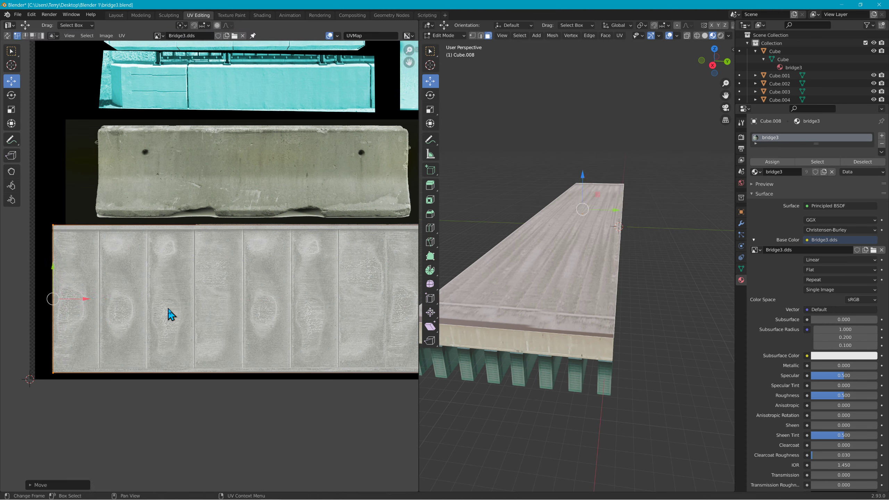
middle_drag(305, 303, 105, 298)
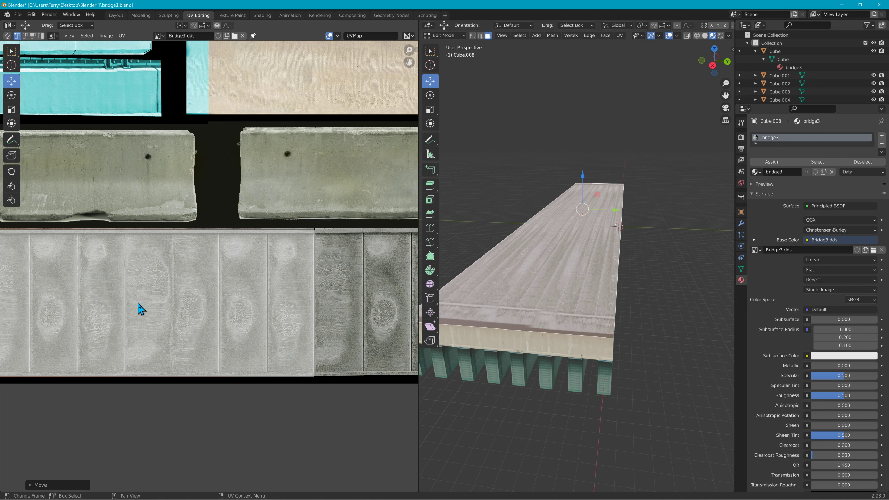
Step: Undo the edge stretch, scaling, shifting and rotation of the top face's UV island
key(ctrl+z)
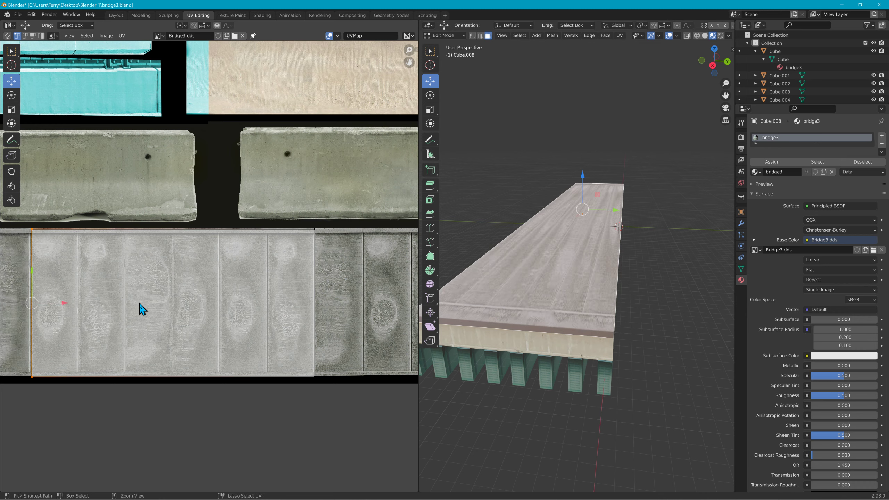
key(ctrl+z)
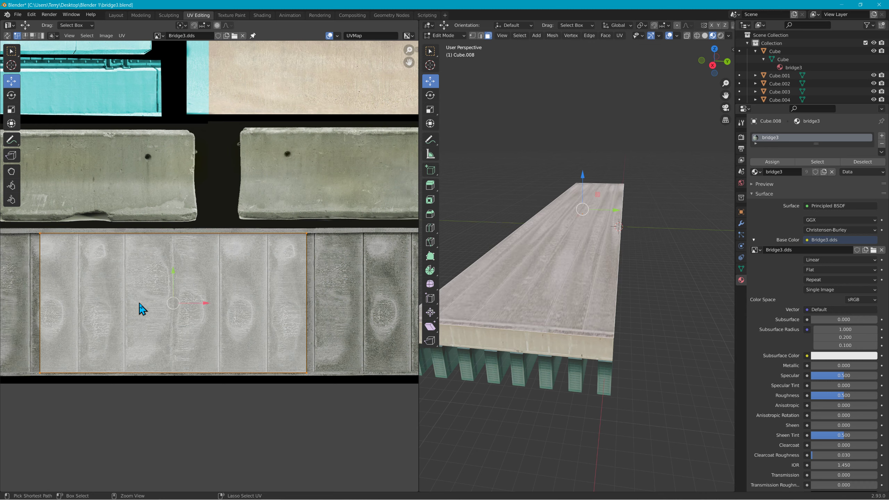
key(ctrl+z)
key(ctrl+z)
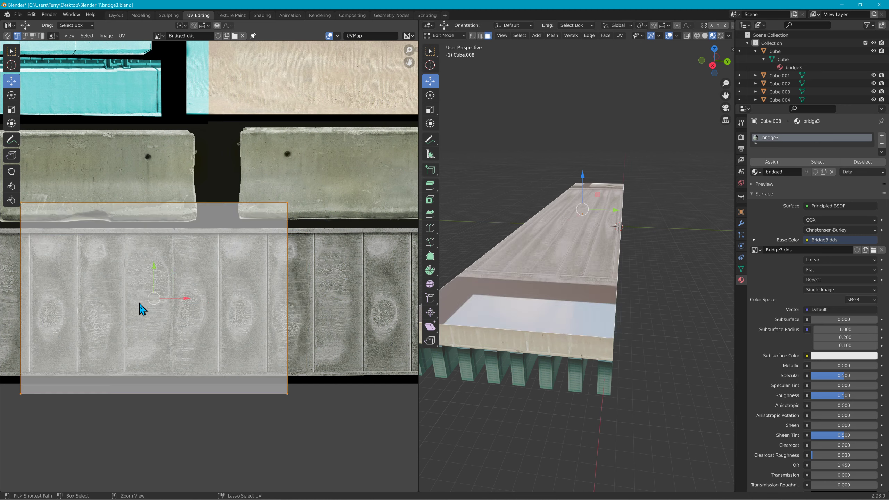
key(ctrl+z)
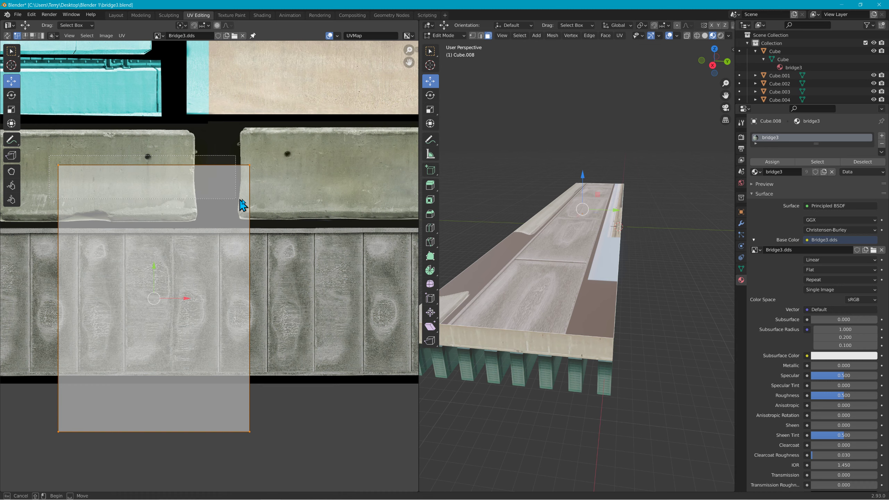
Step: Move the top face island's upper and lower edges vertically to match the top and bottom of the concrete panel strip
click(194, 164)
drag(157, 138, 155, 203)
drag(265, 451, 29, 415)
drag(155, 407, 153, 358)
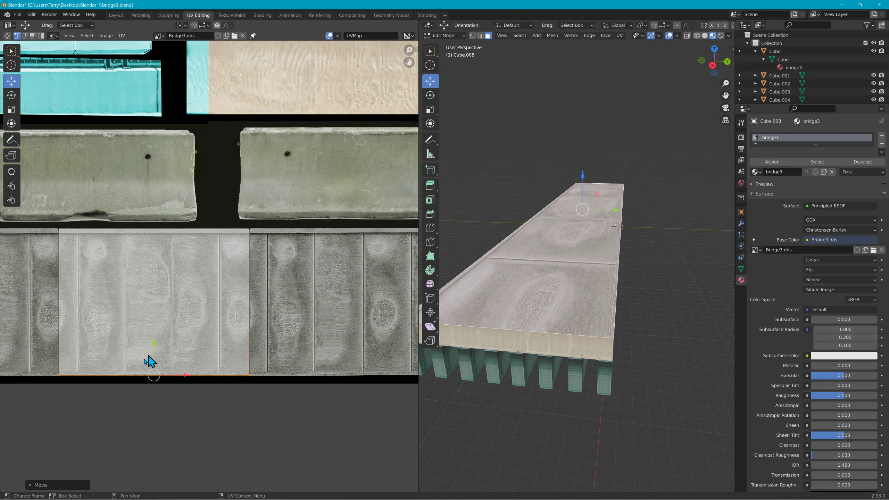
Step: Stretch the top face island horizontally so its side edges reach both ends of the concrete panel strip
scroll(109, 411, down, 1)
middle_drag(109, 411, 318, 408)
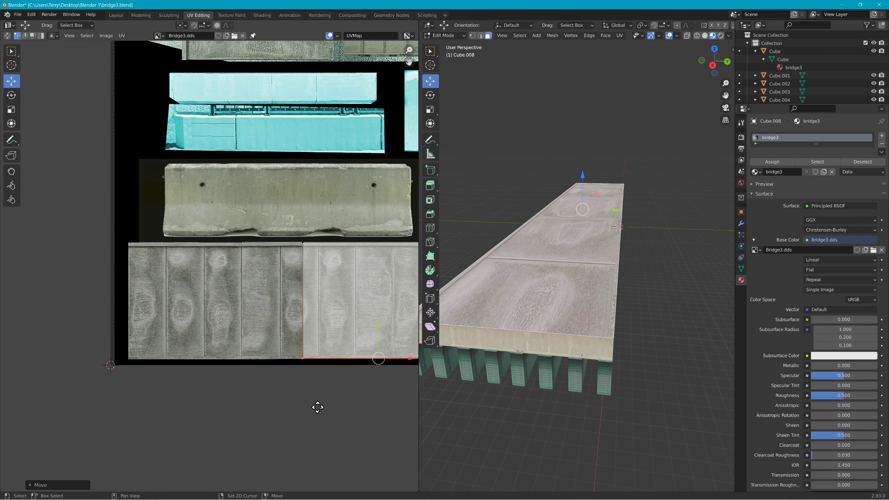
drag(292, 238, 326, 361)
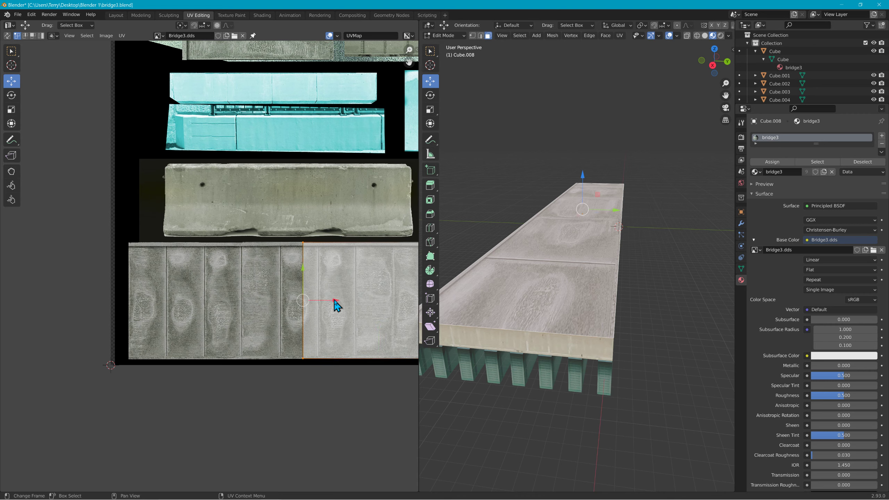
drag(336, 301, 163, 319)
middle_drag(258, 318, 290, 287)
drag(151, 421, 381, 339)
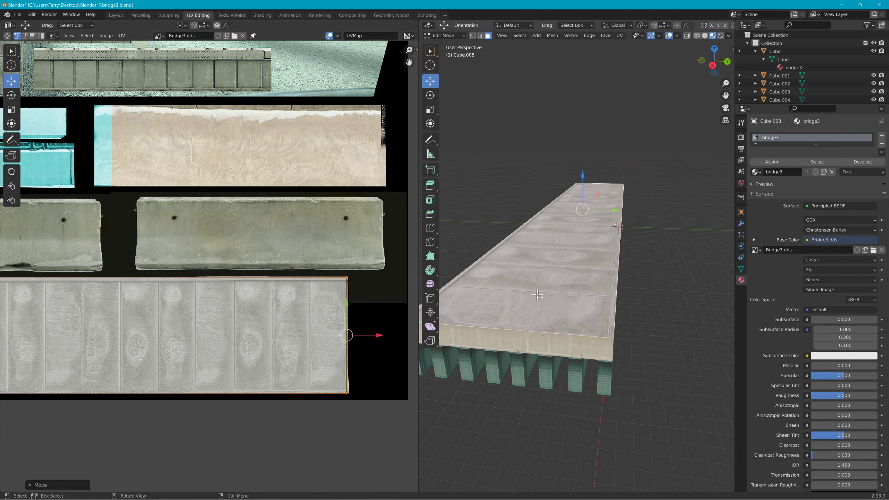
Step: Deselect the top face and inspect the concrete texture along the deck from several angles
scroll(537, 296, down, 3)
middle_drag(537, 296, 580, 291)
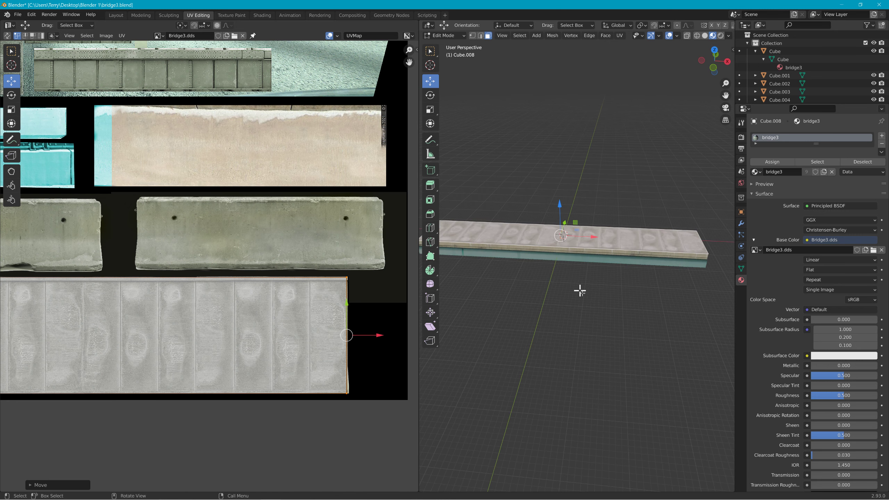
key(alt+a)
middle_drag(516, 272, 597, 261)
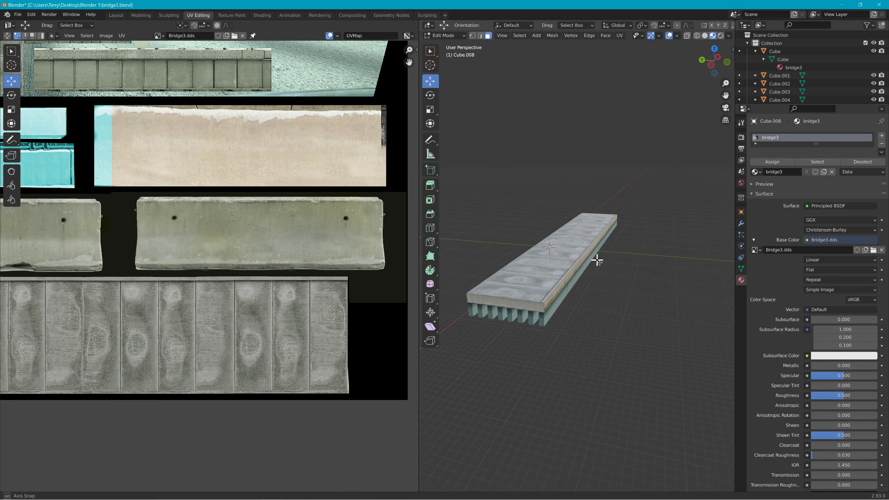
scroll(597, 261, down, 2)
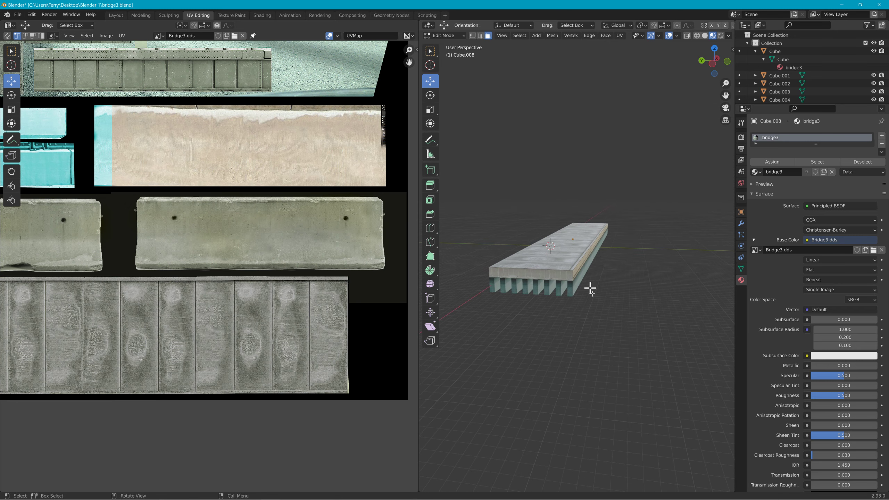
scroll(583, 304, up, 2)
scroll(568, 315, up, 2)
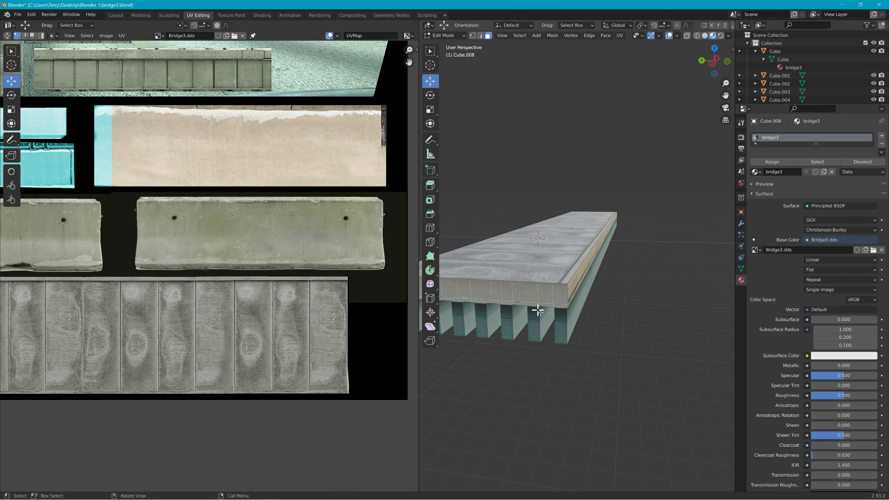
Step: Select the deck's front end face and move its whole UV island onto the concrete panel strip
click(515, 292)
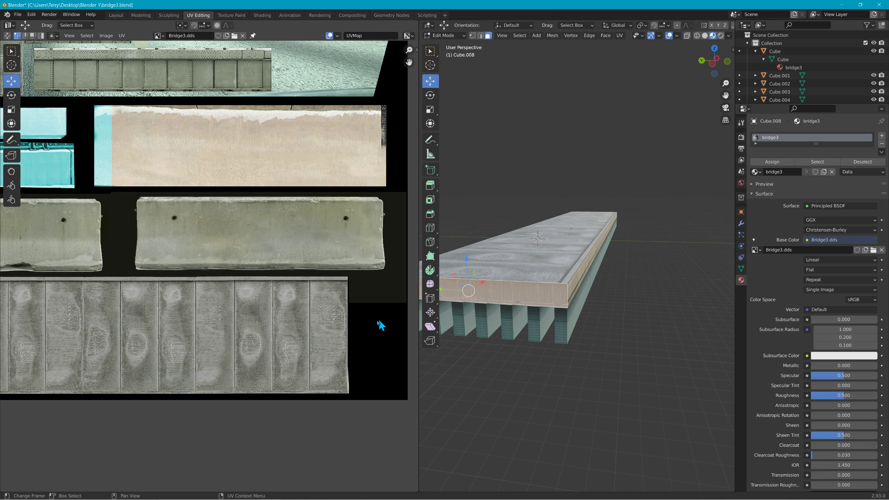
scroll(293, 304, down, 6)
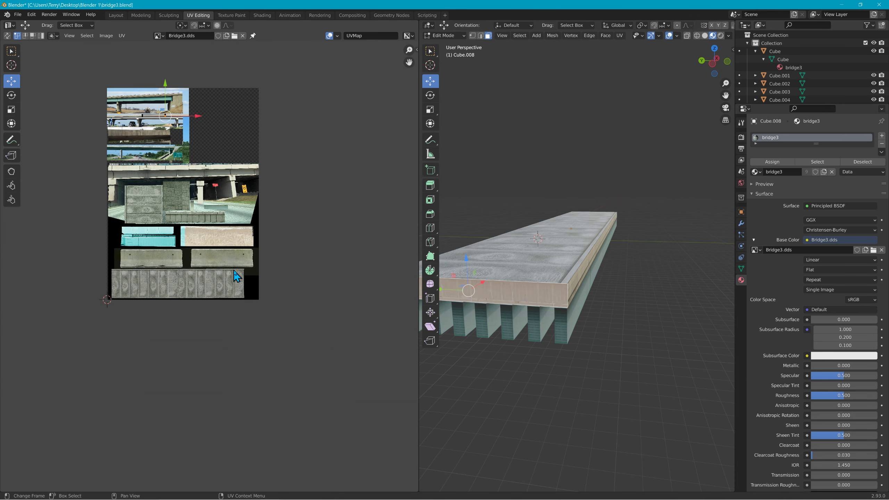
scroll(210, 265, up, 1)
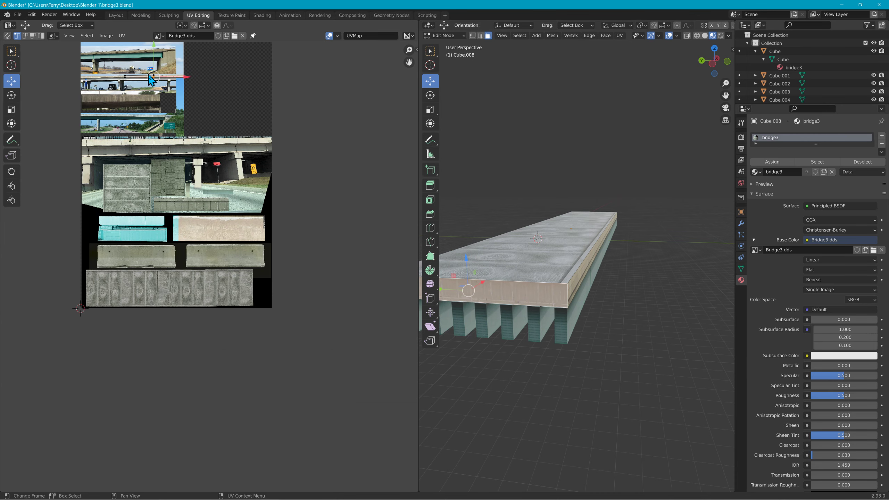
key(g)
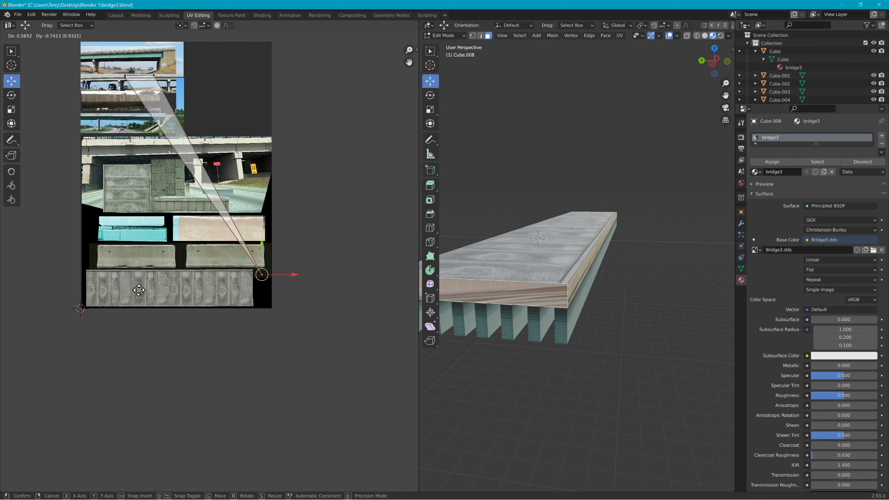
key(Escape)
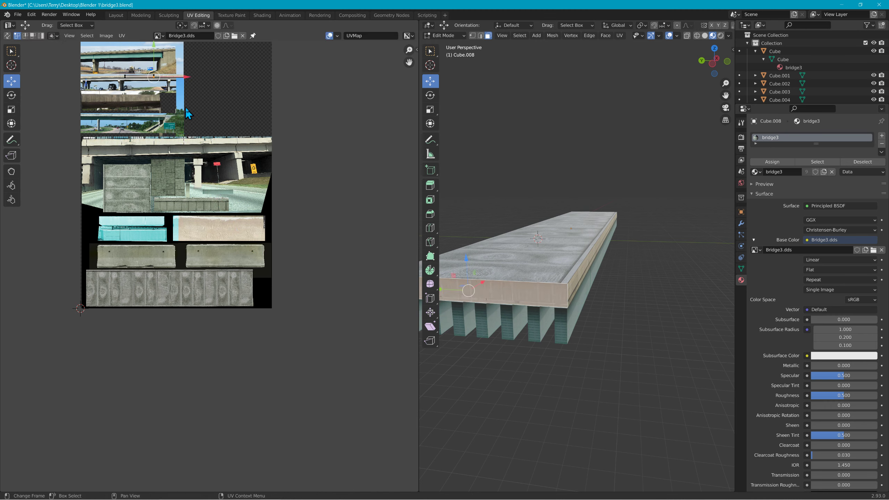
drag(149, 88, 102, 66)
key(g)
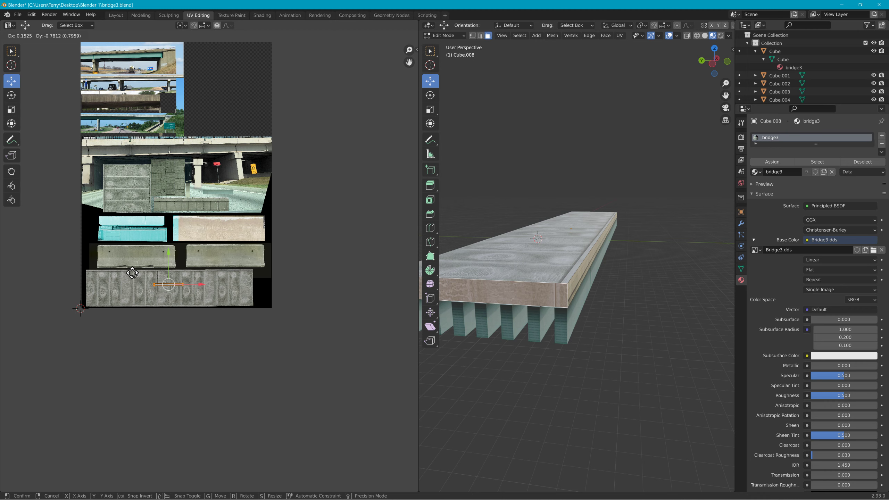
click(132, 273)
Step: Rotate the end face's UV island upright so it runs vertically across the concrete strip
key(r)
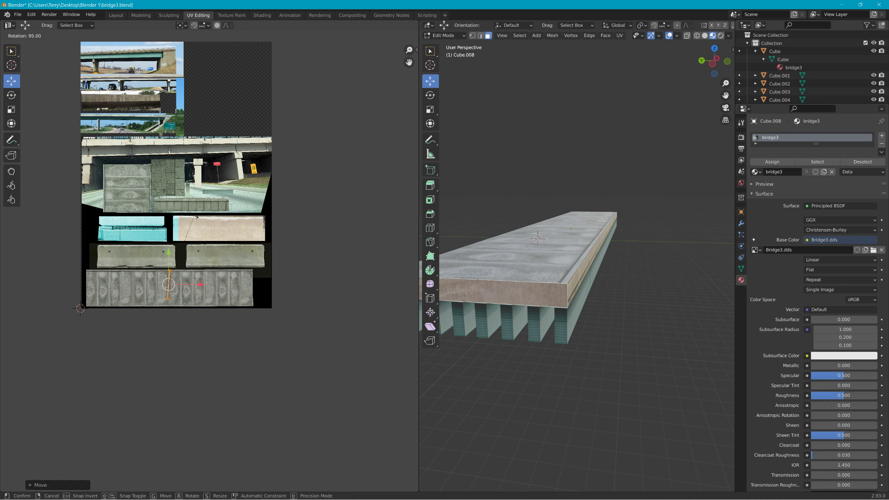
click(157, 316)
scroll(157, 315, up, 2)
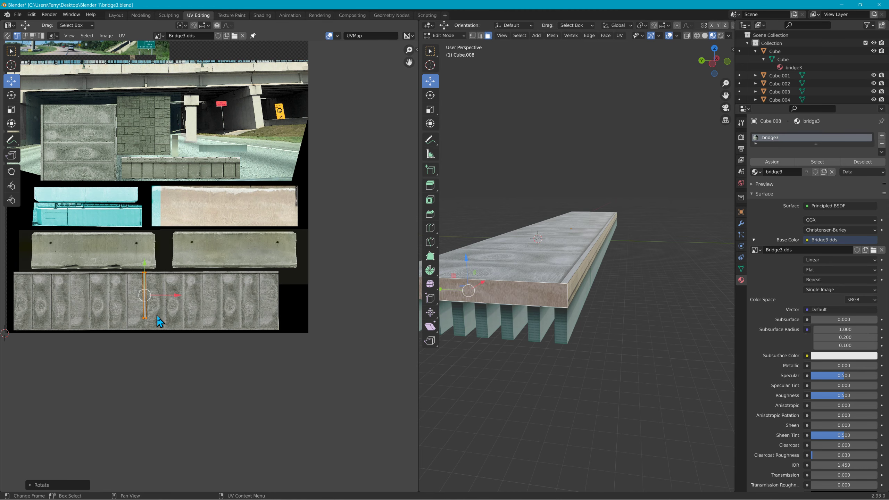
scroll(159, 318, up, 4)
middle_drag(159, 317, 332, 264)
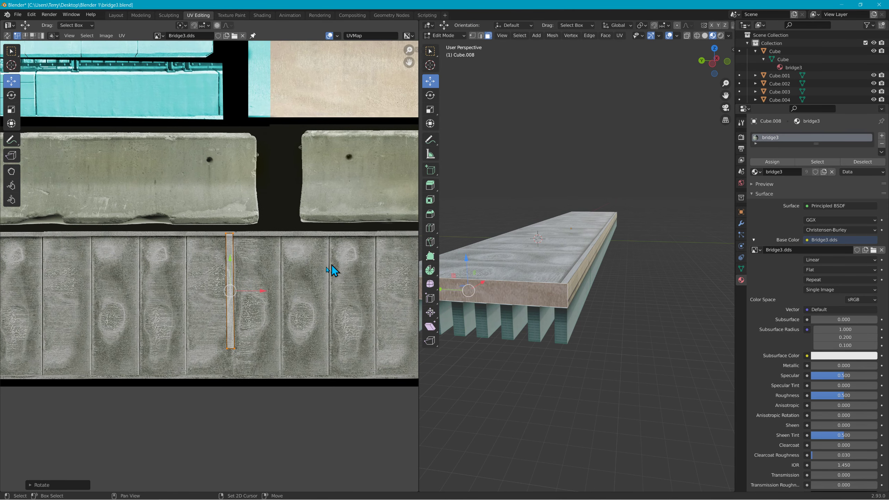
Step: Lower the end face island to the strip's bottom edge and raise its top edge to the strip's upper border
drag(230, 258, 227, 289)
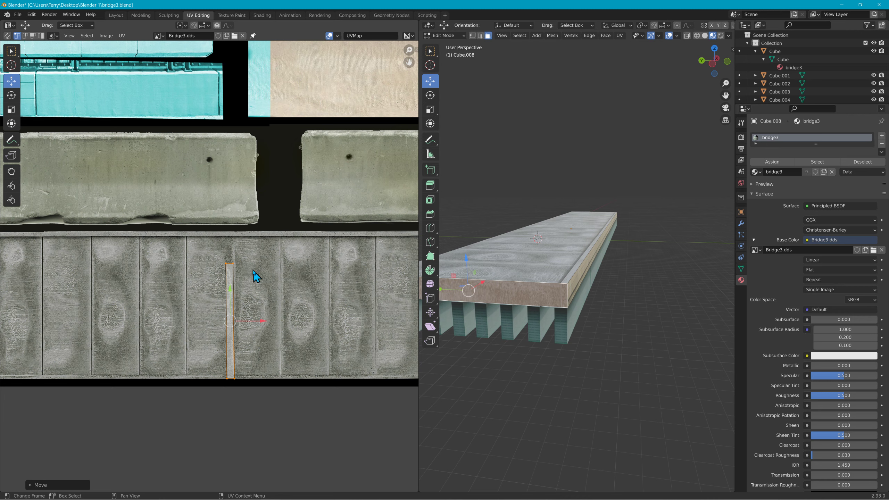
drag(229, 235, 229, 197)
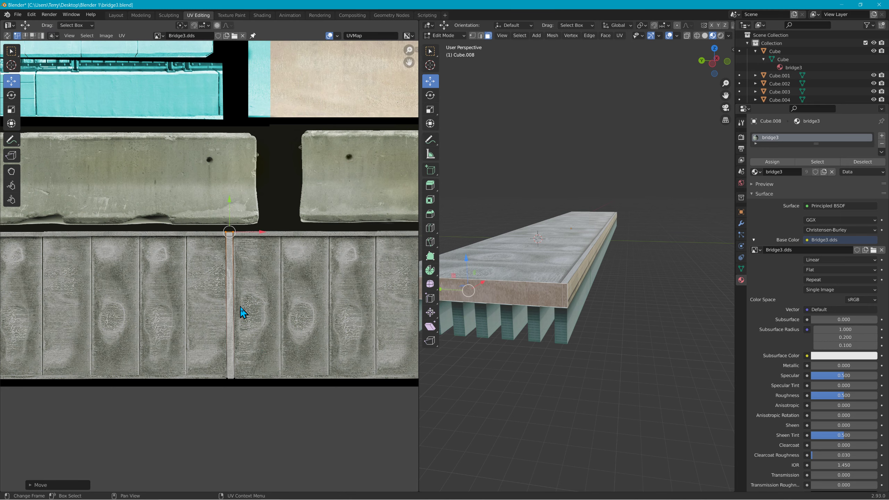
middle_drag(244, 313, 322, 310)
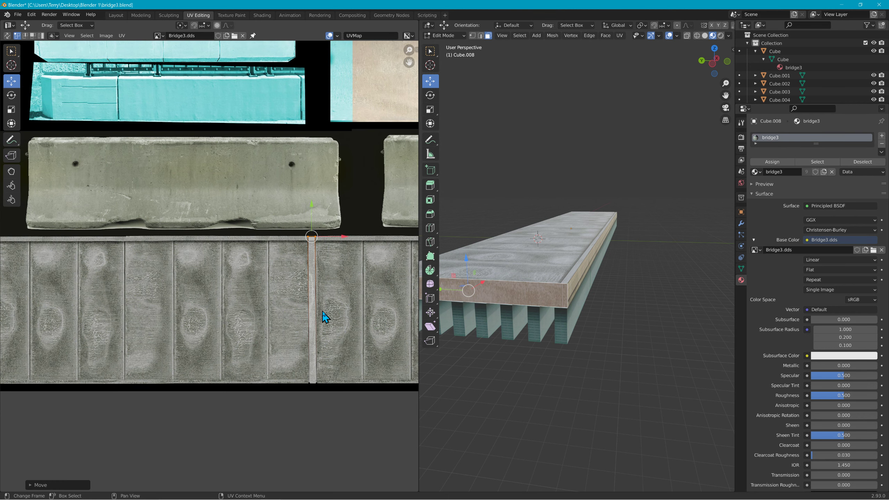
scroll(298, 324, down, 2)
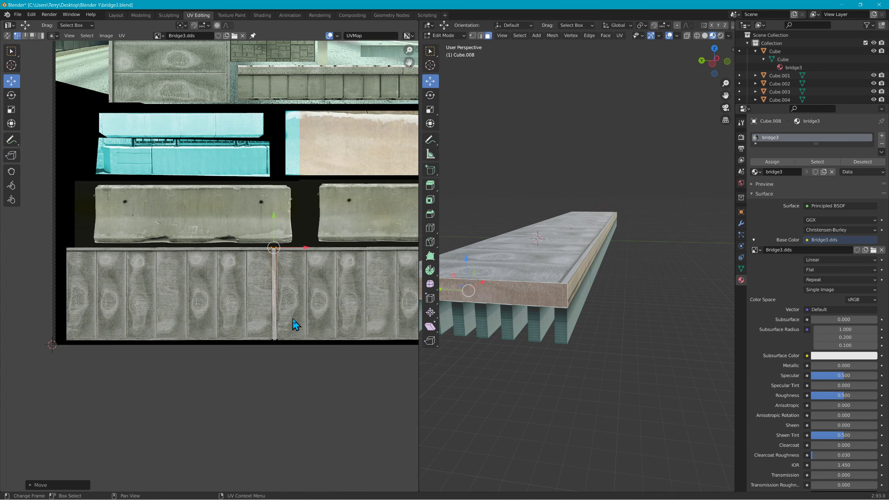
scroll(296, 324, up, 1)
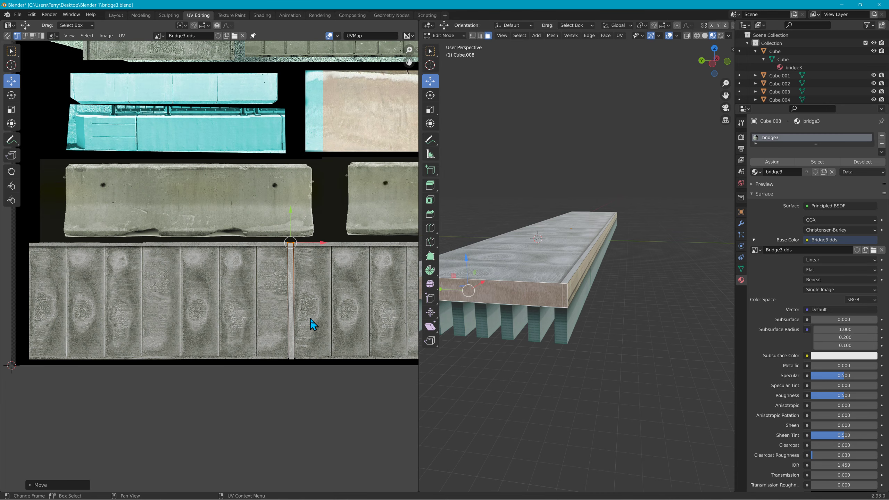
middle_drag(492, 327, 517, 333)
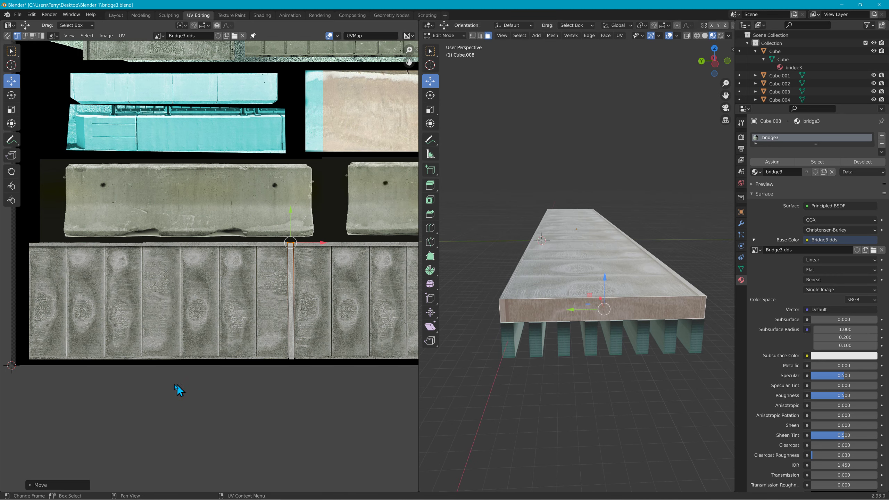
scroll(245, 377, up, 2)
middle_drag(342, 353, 283, 324)
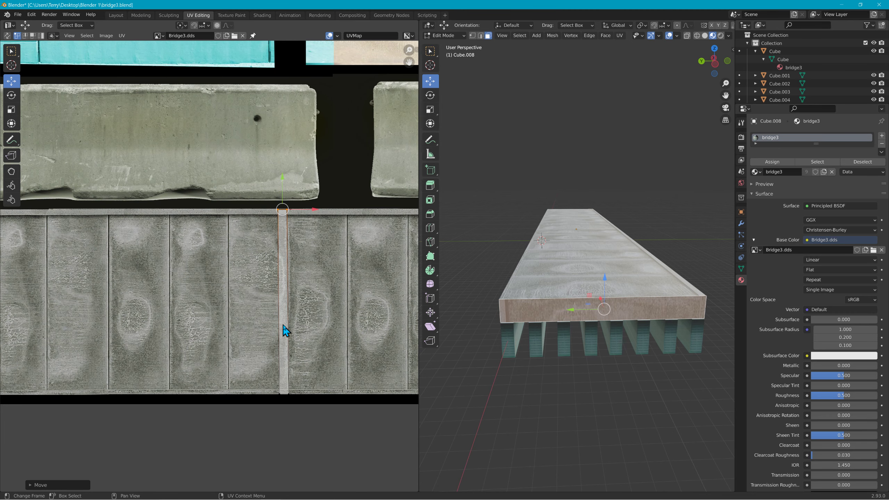
key(r)
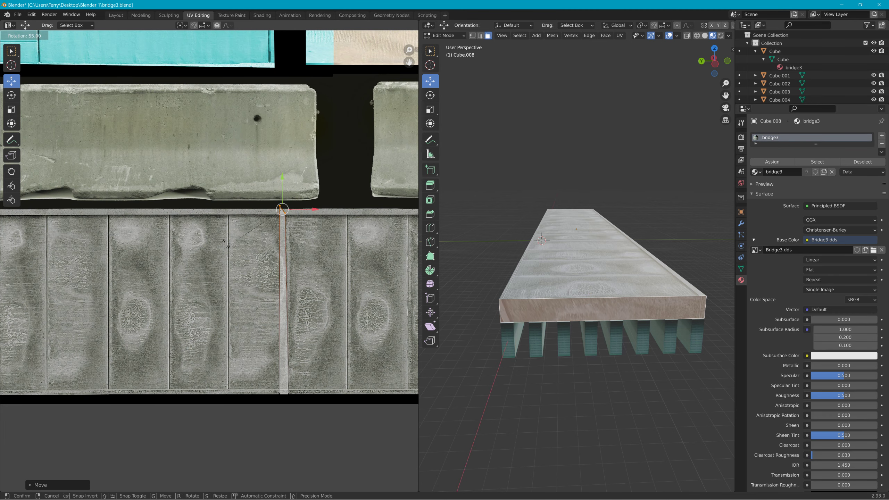
right_click(248, 224)
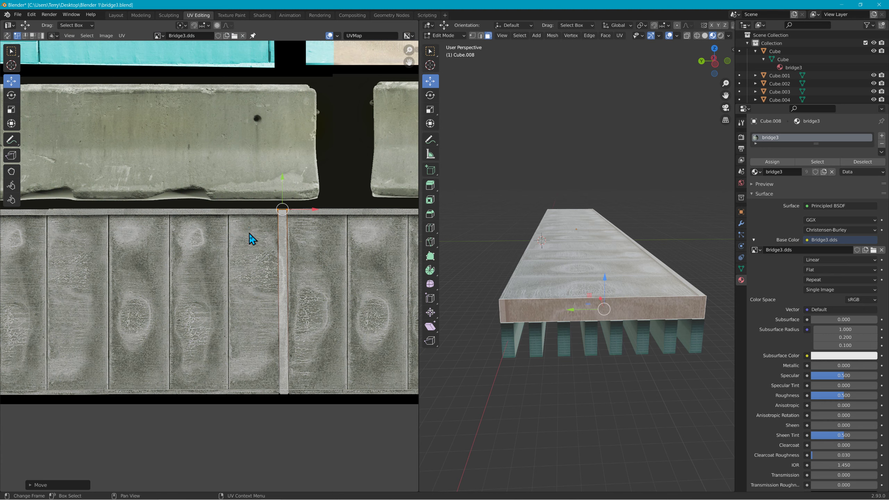
key(r)
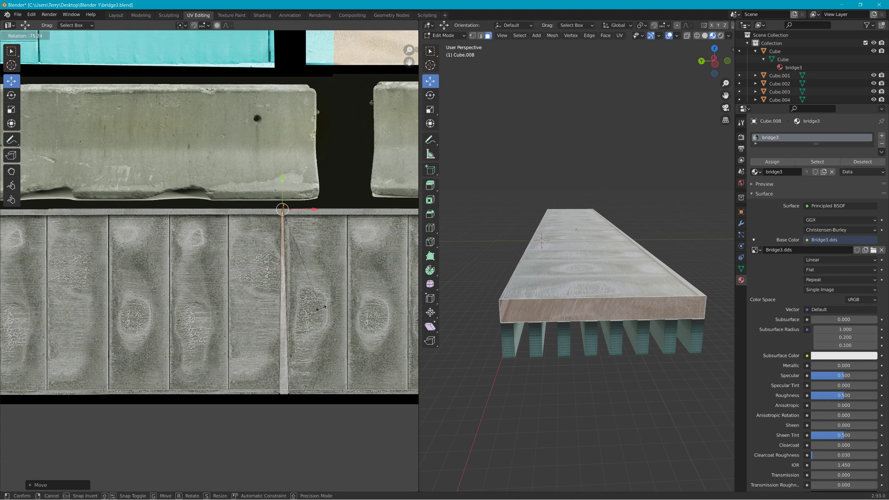
right_click(321, 307)
Step: Select the entire end face island and rotate it 180 degrees
drag(240, 180, 352, 413)
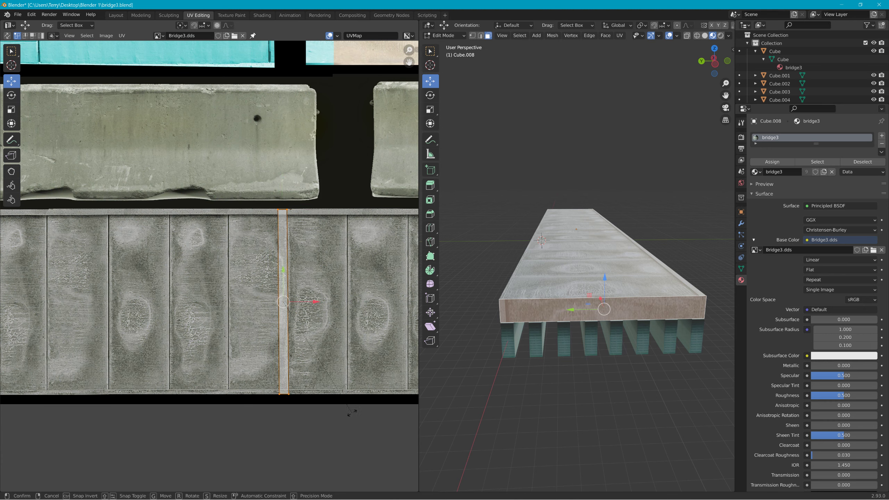
key(r)
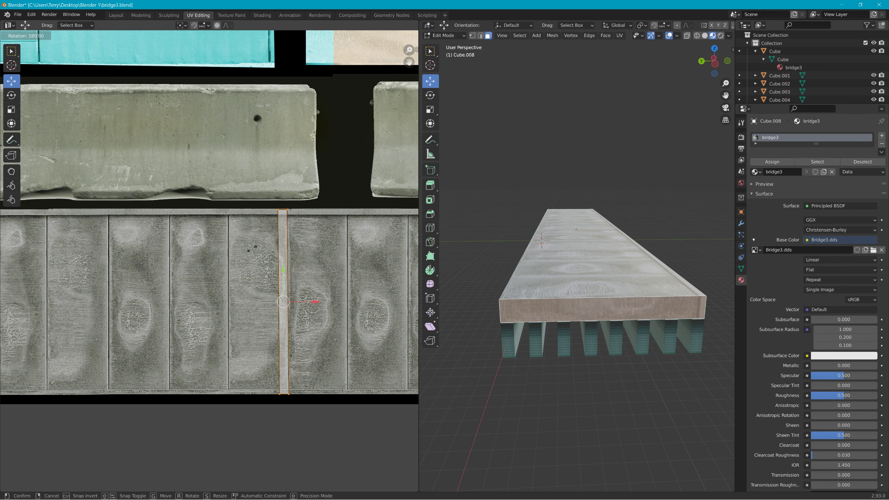
click(254, 255)
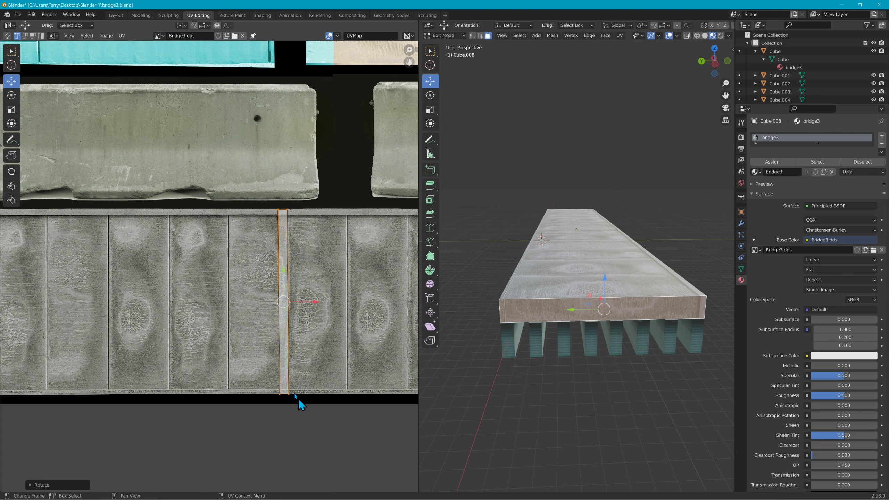
Step: Select the bottom edge of the end face's UV island and raise it slightly within the concrete strip's lower border
drag(299, 400, 275, 383)
scroll(280, 389, up, 2)
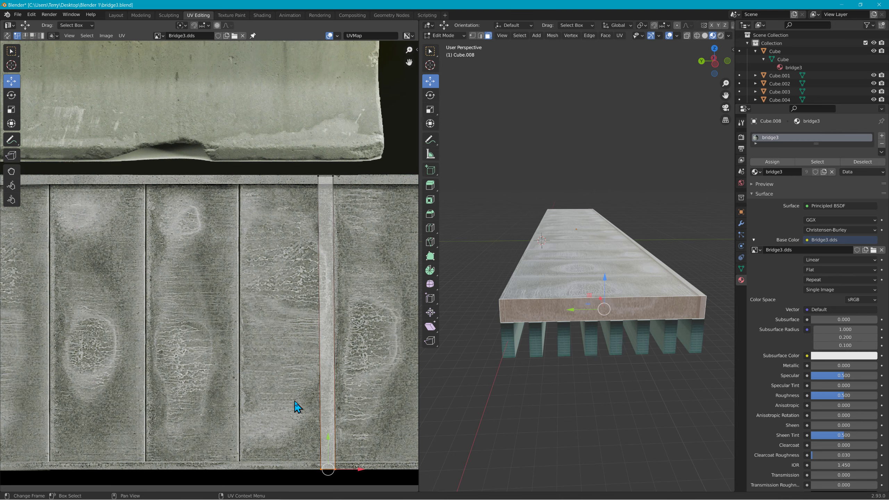
middle_drag(308, 416, 245, 284)
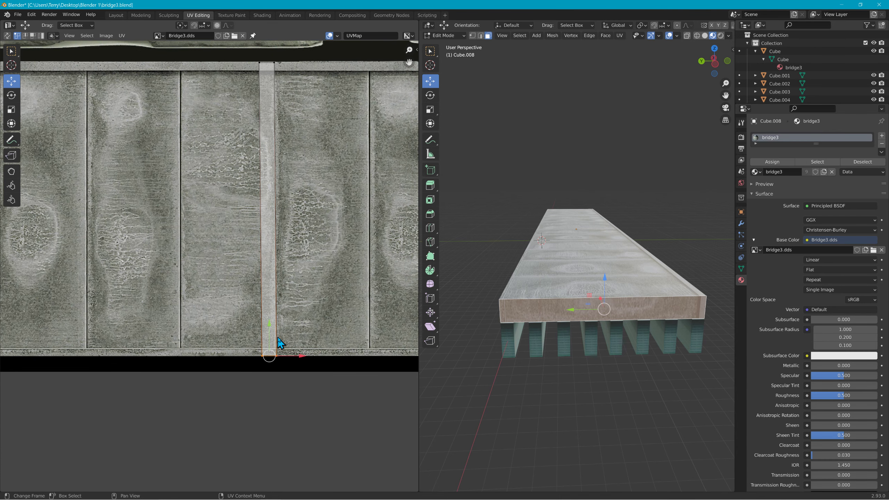
drag(270, 324, 271, 315)
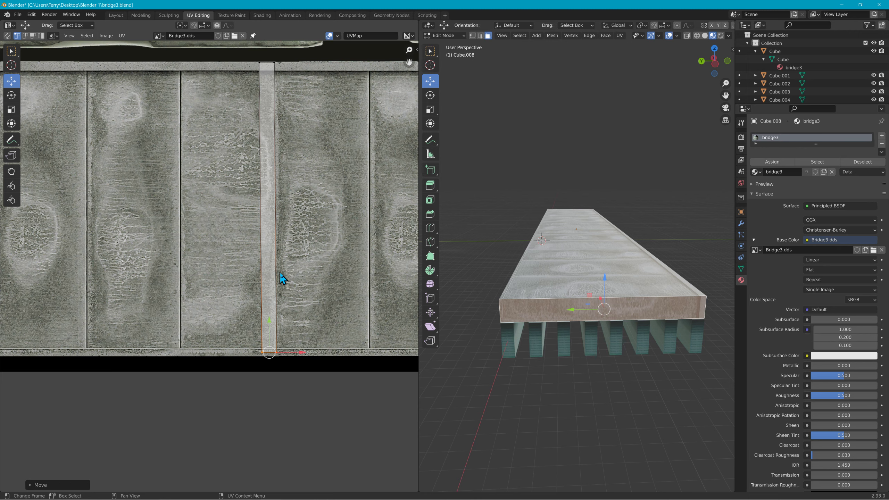
key(s)
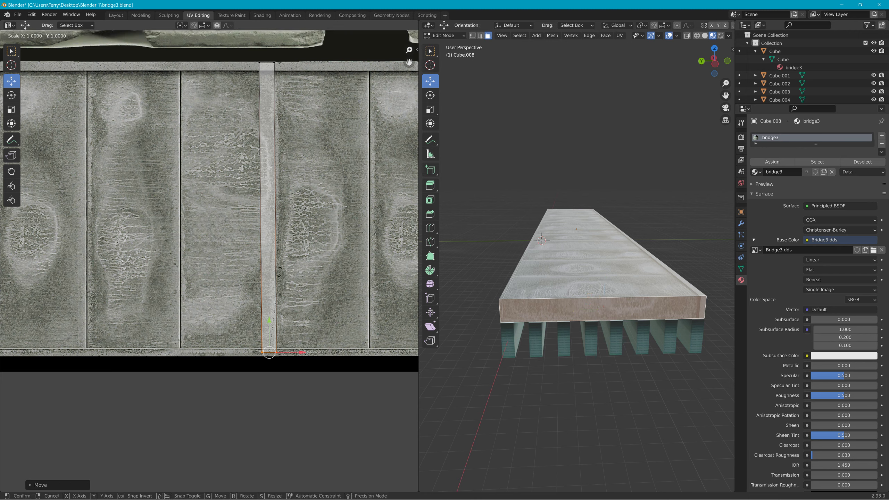
key(x)
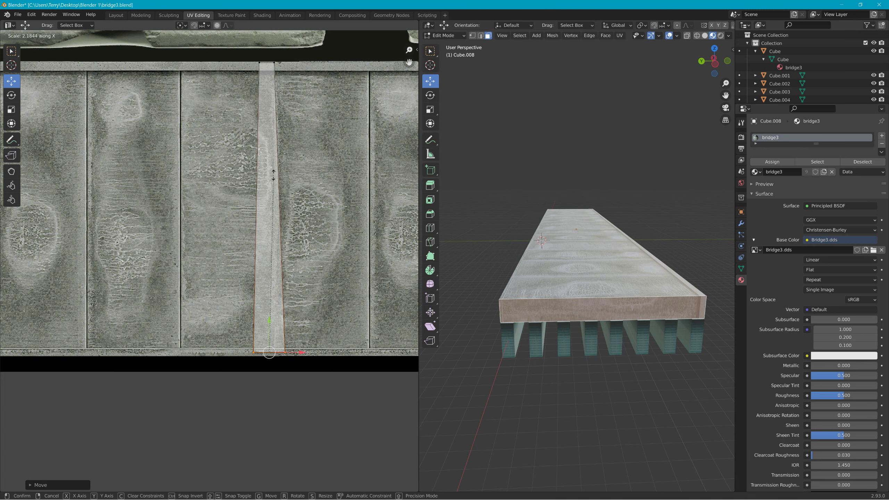
key(Escape)
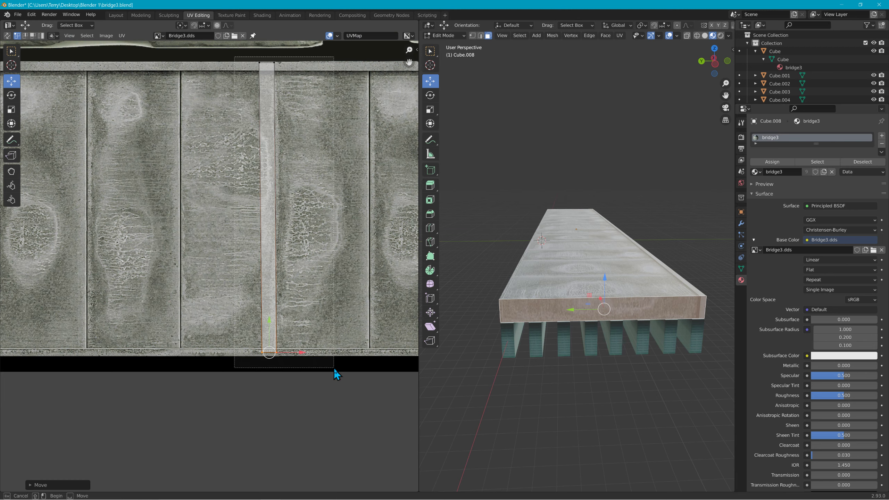
key(a)
key(s)
key(x)
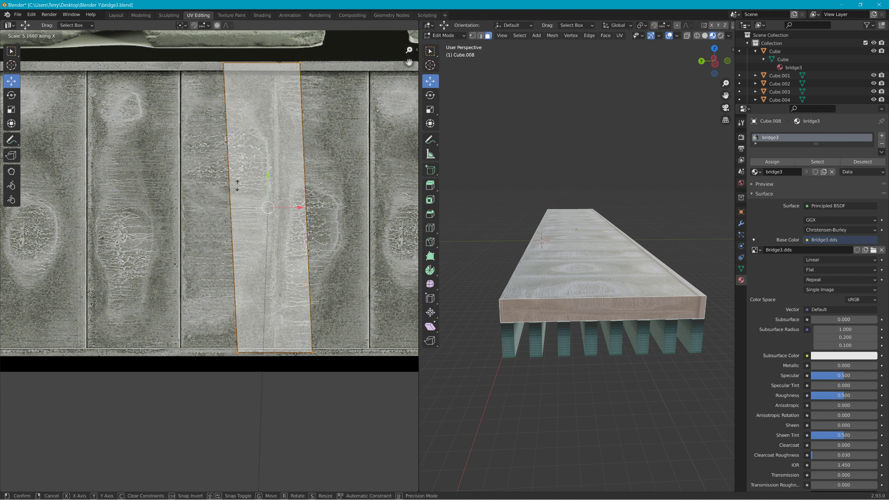
key(Escape)
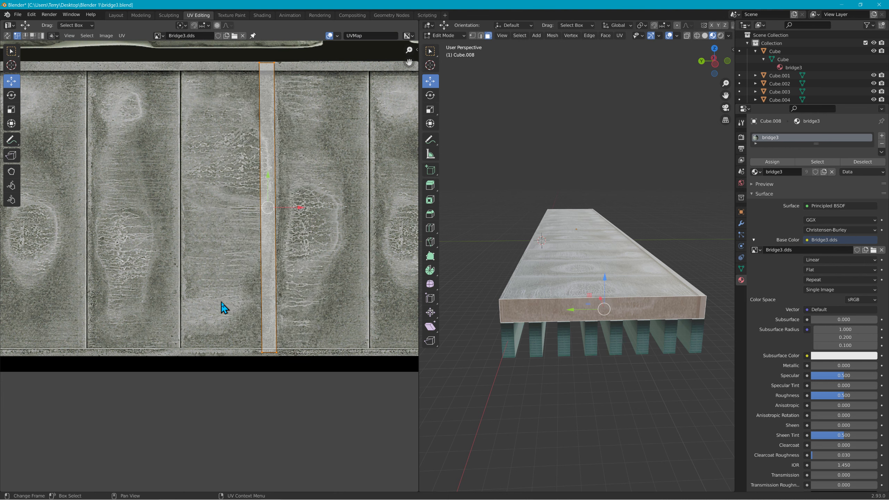
Step: Move the right edge of the end face island outward to the next panel seam so it spans one concrete panel
drag(272, 58, 297, 366)
drag(305, 210, 404, 209)
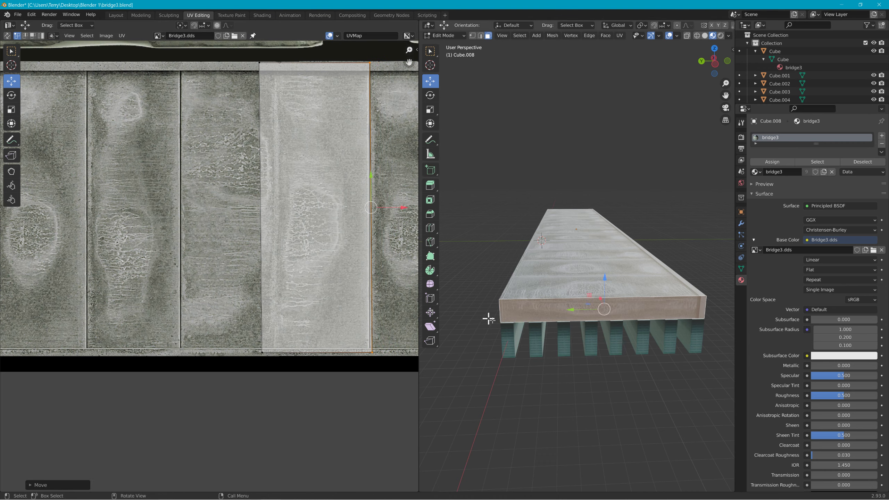
scroll(486, 319, up, 6)
scroll(502, 301, down, 4)
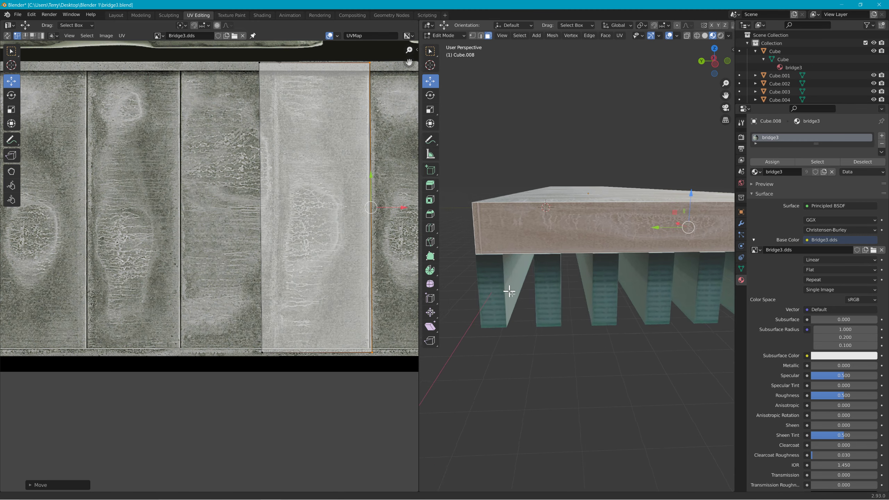
Step: Nudge the end face island's bottom and top edges slightly upward to fit the concrete strip's borders
shift+middle_drag(509, 291, 516, 309)
drag(245, 357, 327, 351)
drag(385, 354, 379, 352)
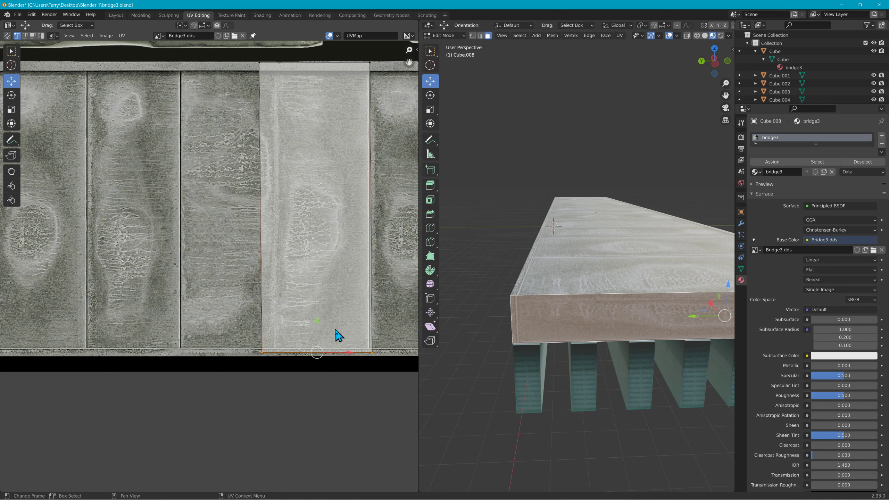
drag(317, 328, 317, 323)
middle_drag(611, 303, 544, 307)
middle_drag(353, 197, 357, 296)
click(369, 165)
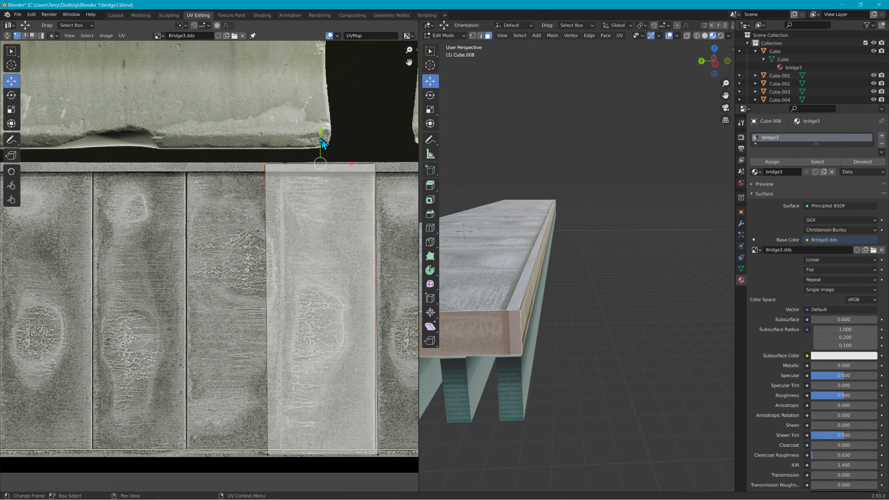
mouse_move(320, 132)
mouse_down()
mouse_move(322, 116)
mouse_move(322, 146)
mouse_up()
Step: Select the deck's opposite end face and move its whole UV island onto the concrete panel strip
middle_drag(494, 201, 650, 209)
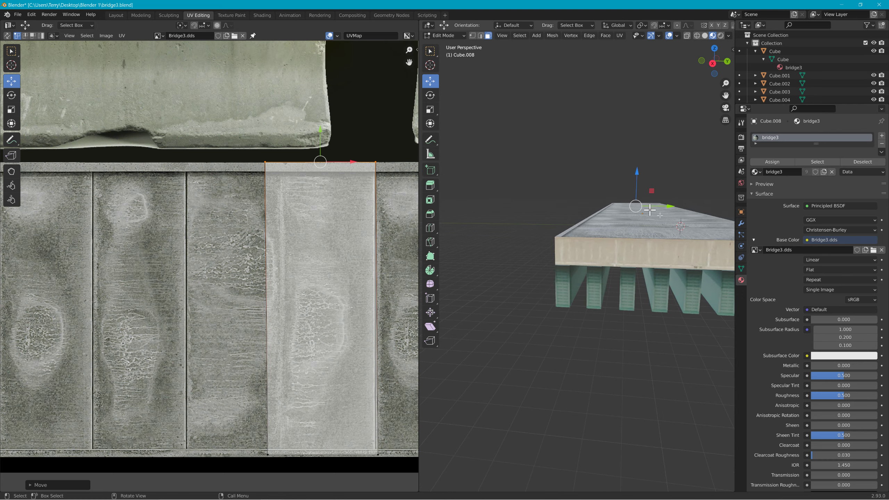
click(675, 249)
scroll(280, 191, down, 5)
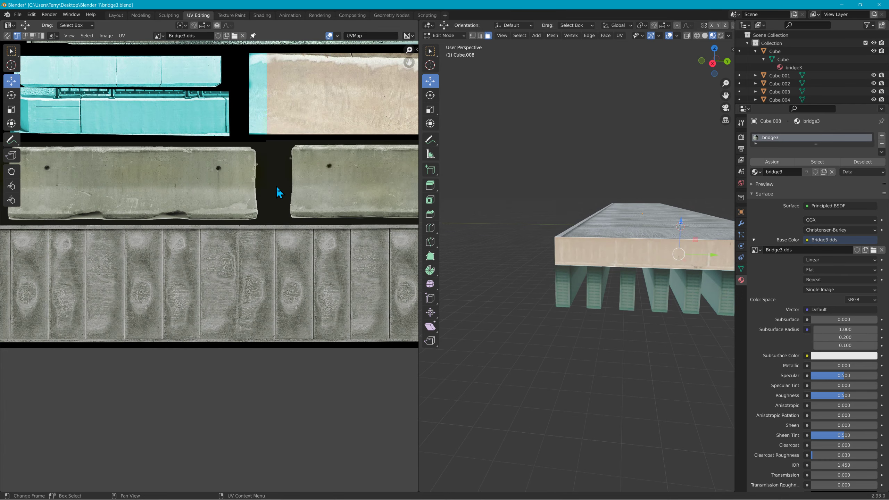
scroll(276, 191, down, 6)
key(g)
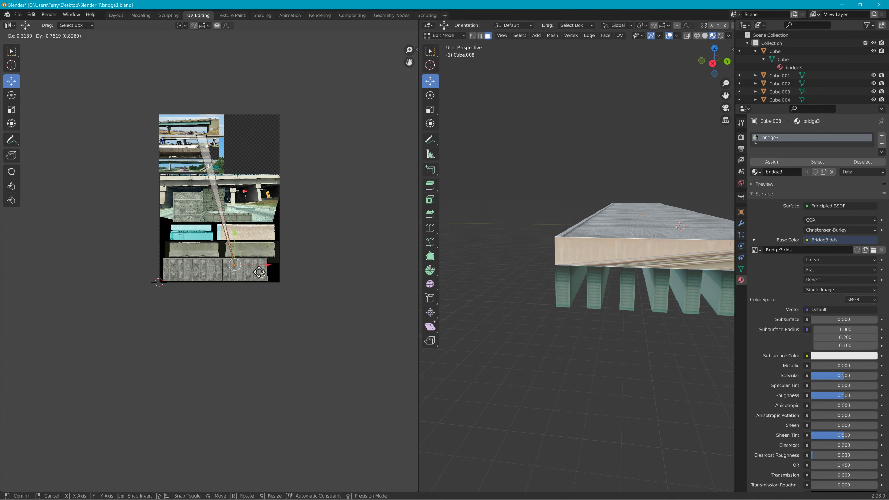
click(226, 144)
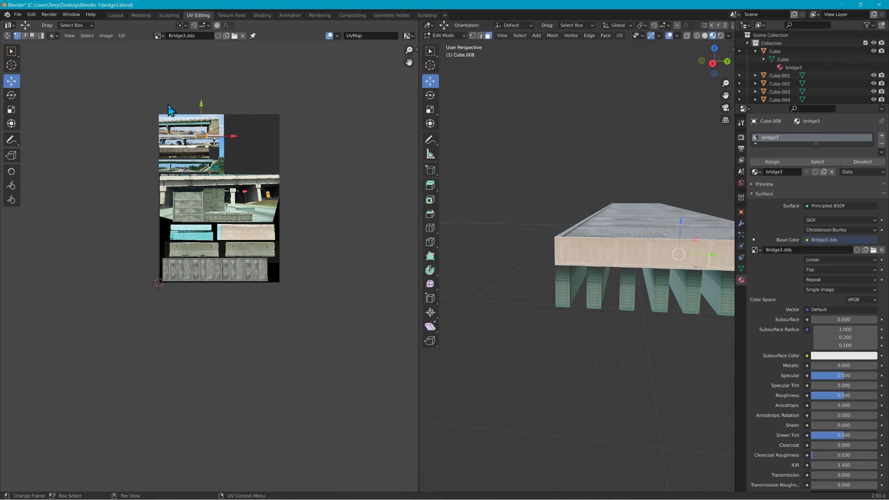
key(g)
click(197, 247)
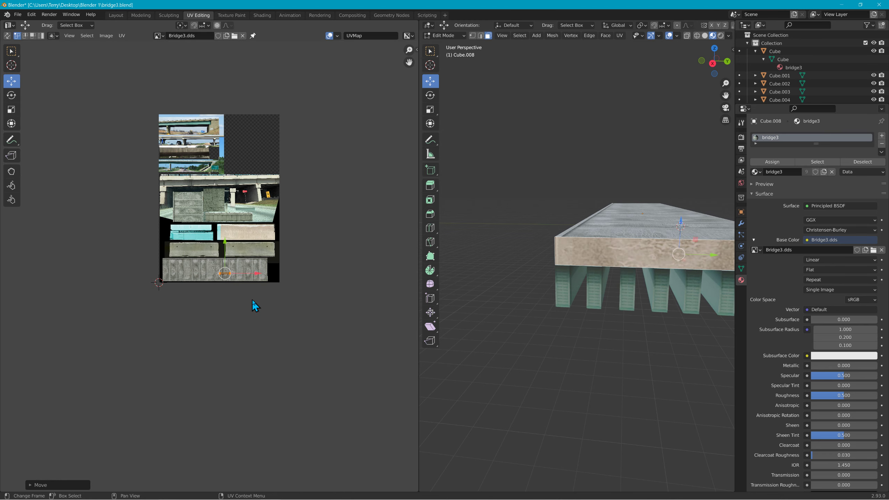
scroll(253, 300, up, 6)
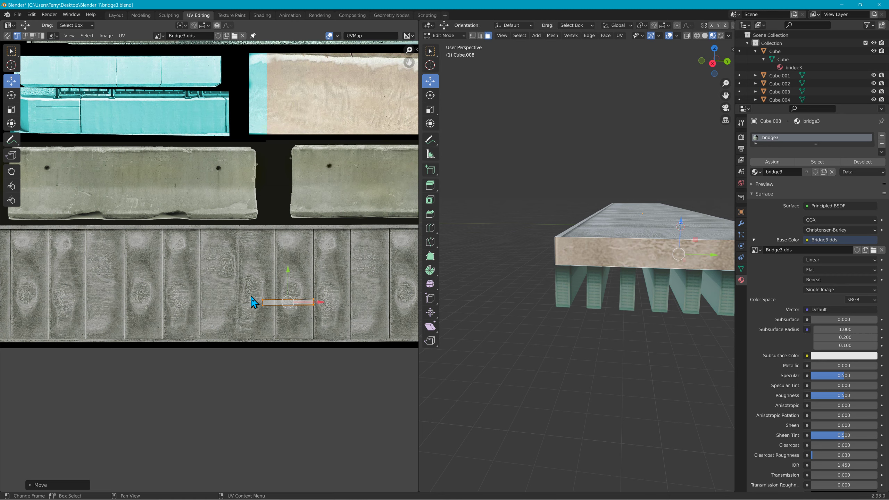
Step: Rotate the opposite end face's UV island 90 degrees and position it vertically on one of the concrete panels
key(g)
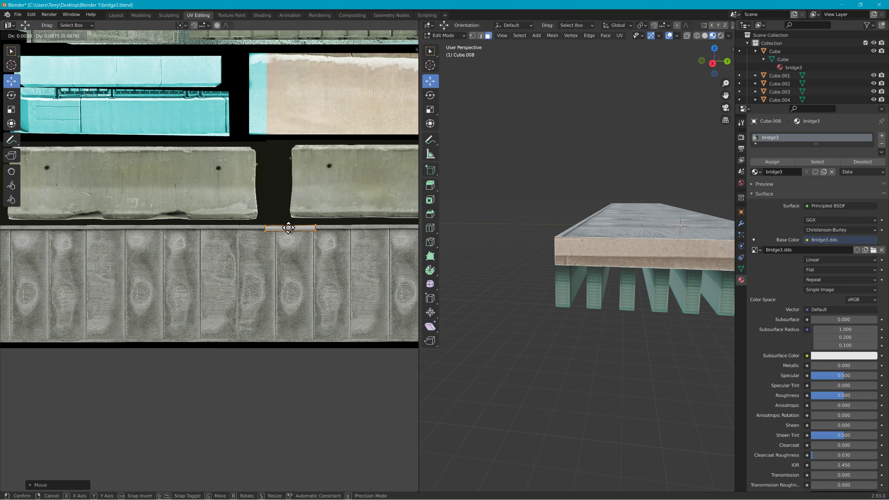
key(r)
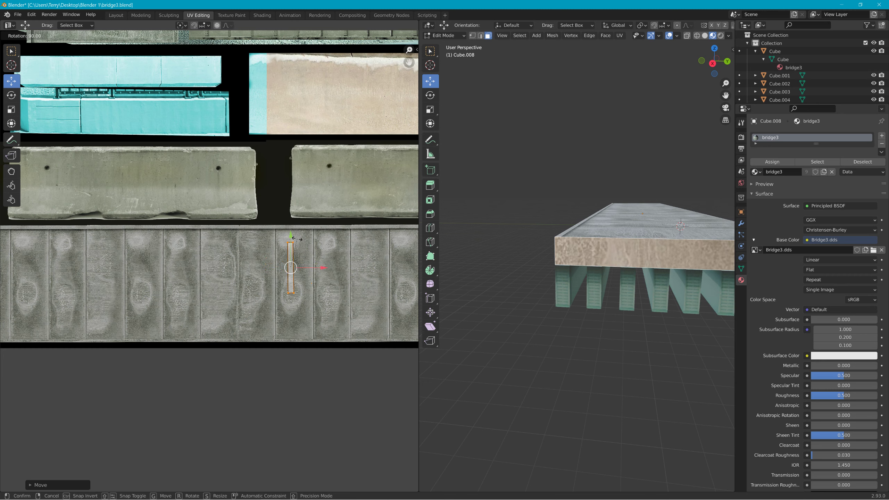
click(297, 265)
key(g)
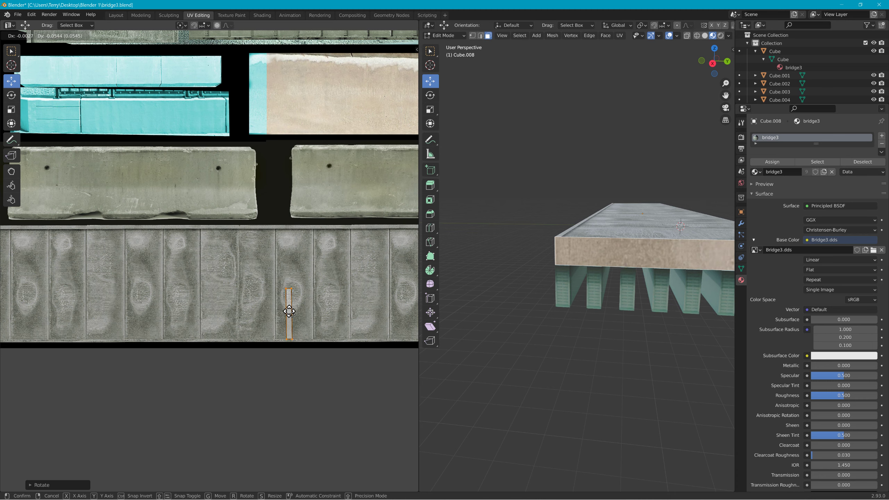
click(290, 311)
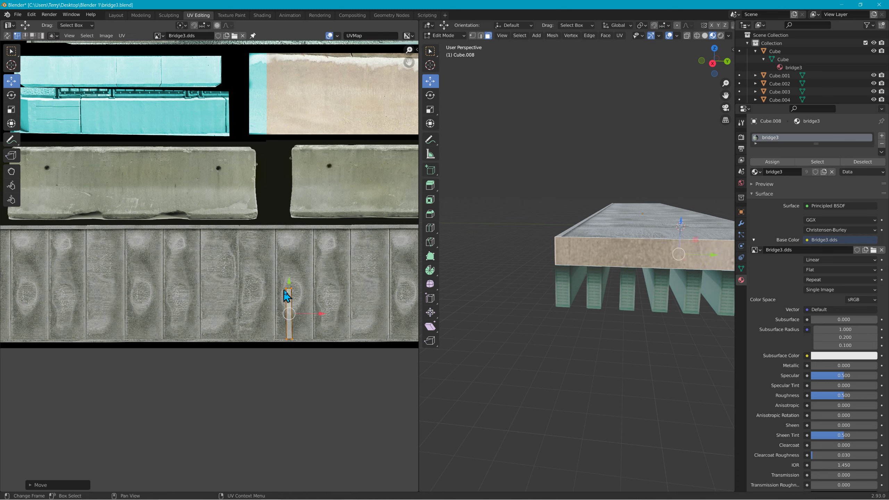
drag(293, 312, 289, 283)
Step: Widen the opposite end face island across two concrete panels and align its right edge with a panel seam
key(s)
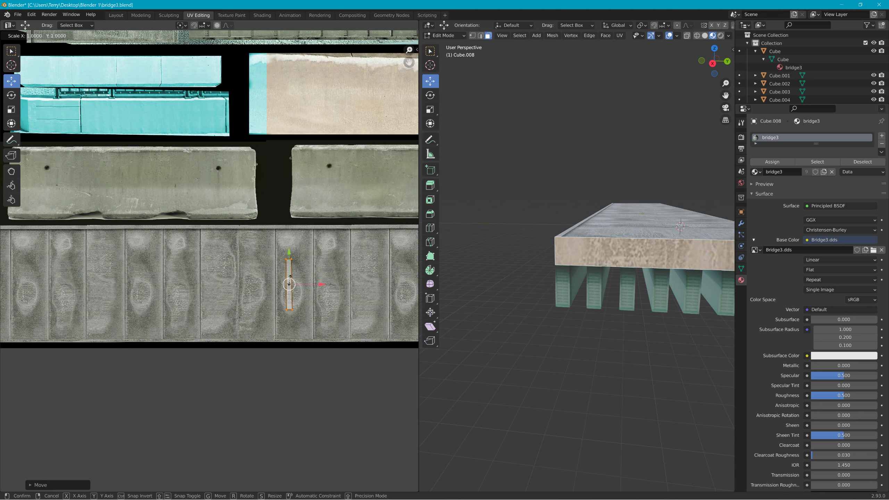
key(x)
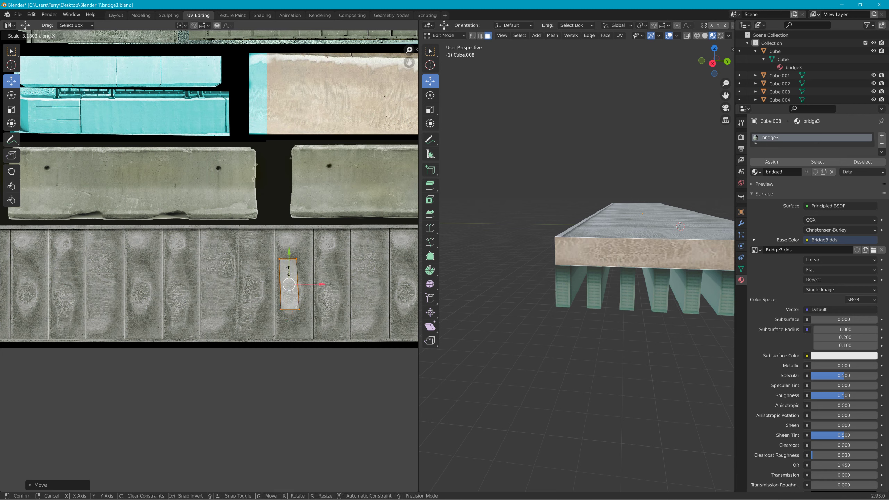
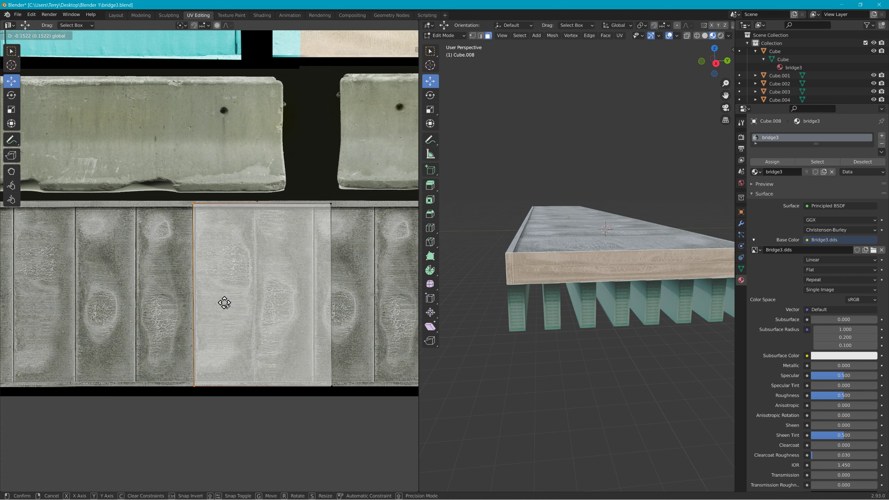
drag(310, 195, 339, 413)
drag(366, 302, 344, 296)
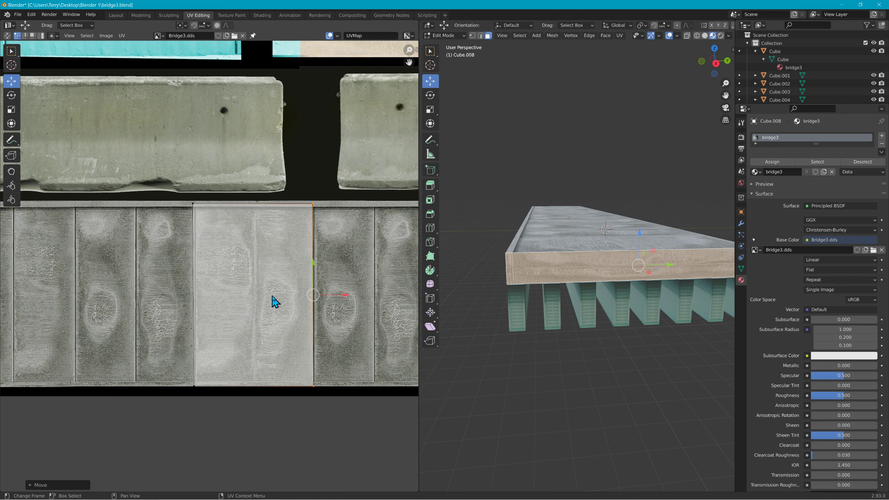
Step: Select the whole island and shift it along X to another pair of panels farther left on the concrete strip
key(g)
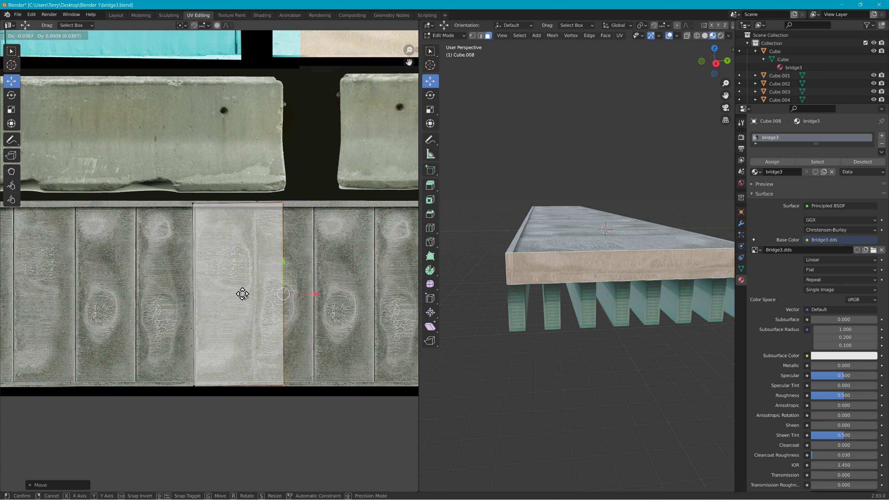
right_click(243, 293)
drag(186, 195, 346, 421)
key(g)
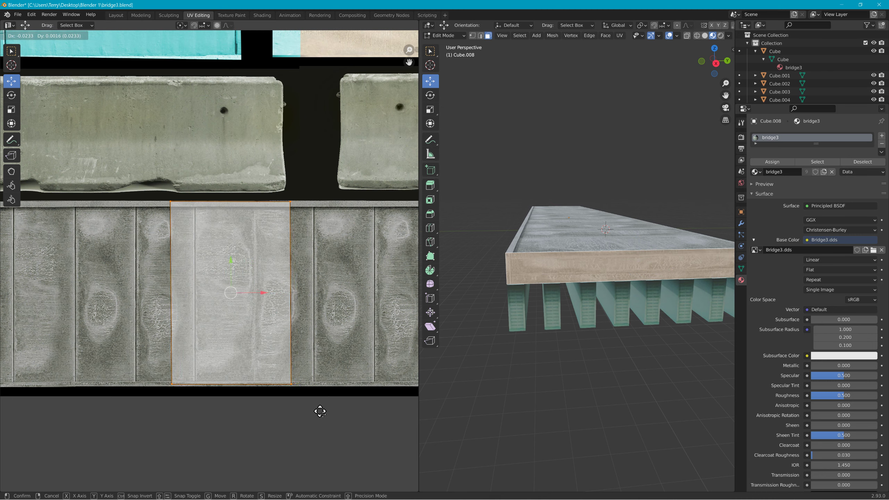
key(y)
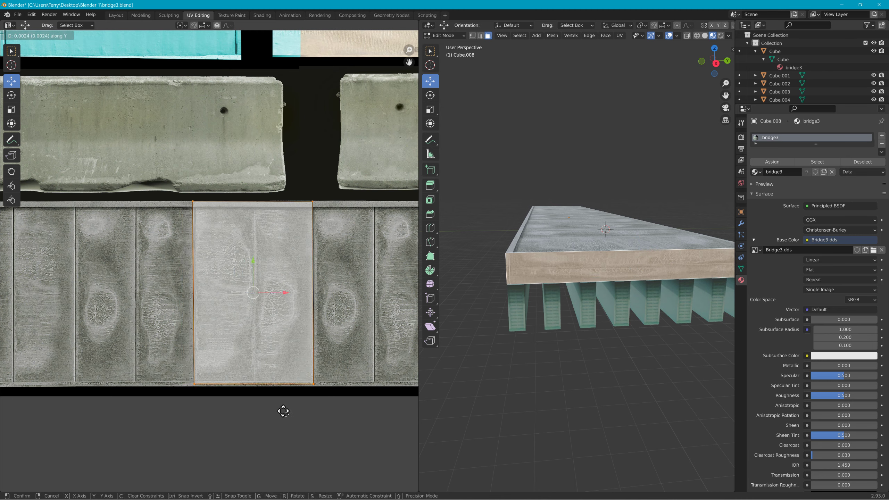
key(y)
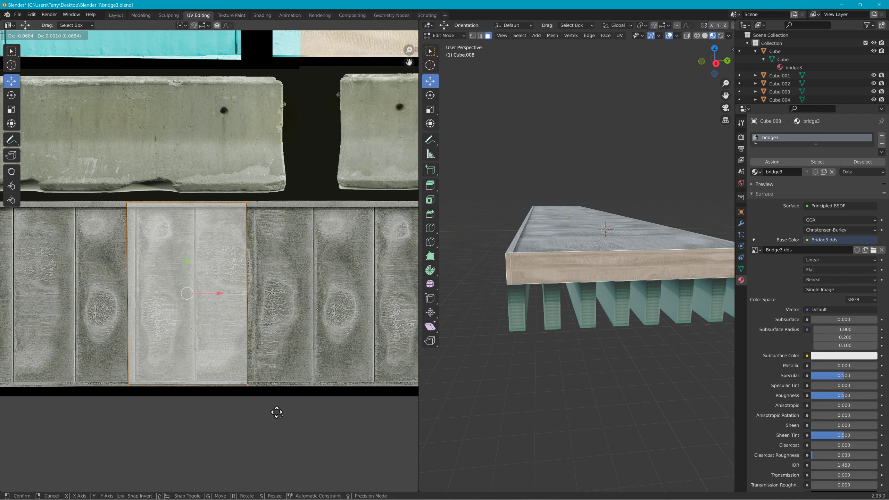
key(x)
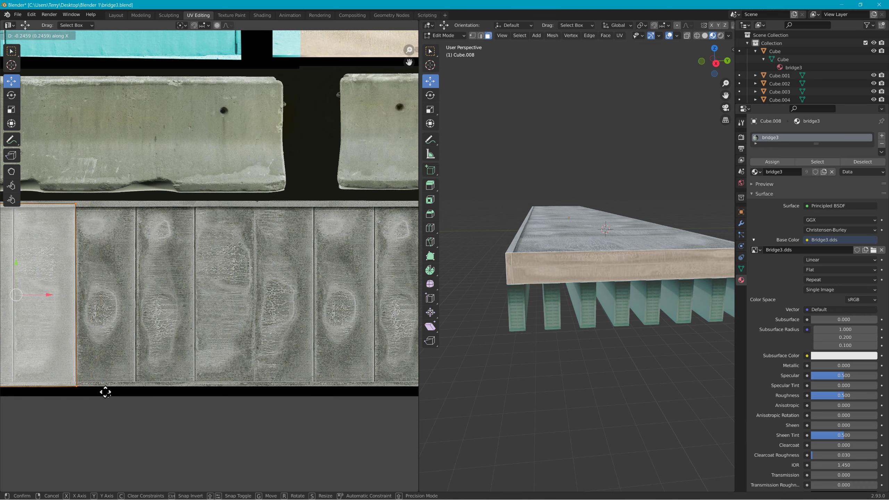
click(105, 392)
middle_drag(120, 359, 375, 368)
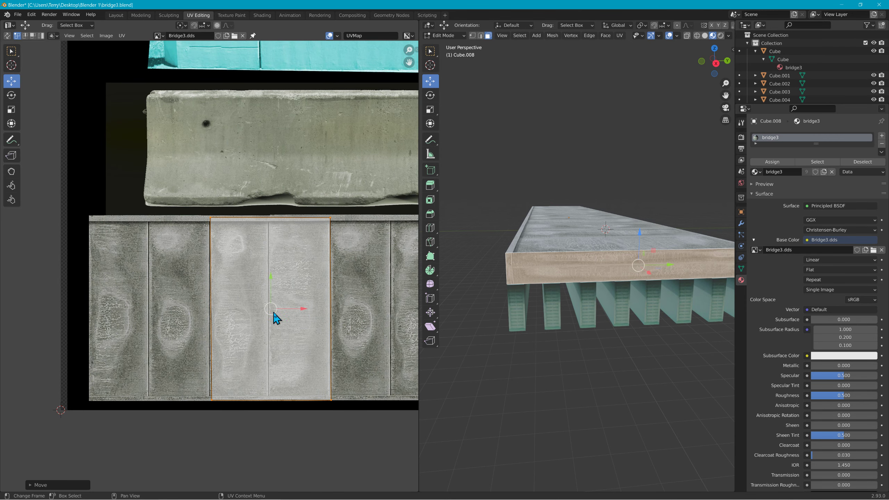
Step: Move the island's left edge inward to the middle panel seam so it covers a single concrete panel
drag(196, 202, 232, 420)
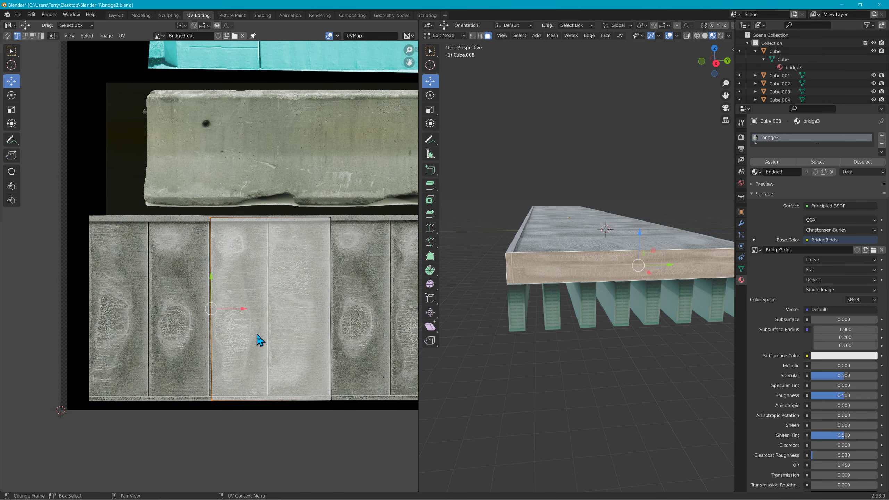
drag(248, 315, 304, 314)
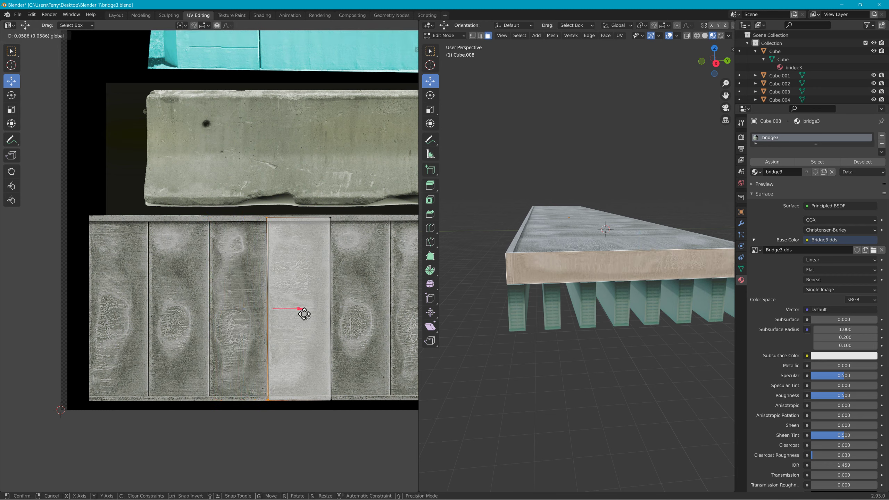
drag(304, 315, 305, 314)
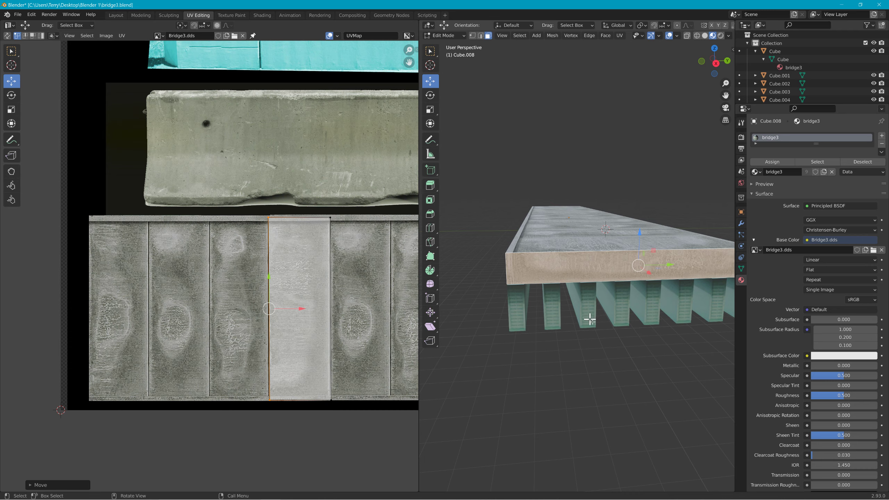
Step: Select the bottom edge of the end face's UV island and nudge it vertically to the concrete panel's lower border
middle_drag(557, 339, 548, 317)
drag(340, 405, 273, 400)
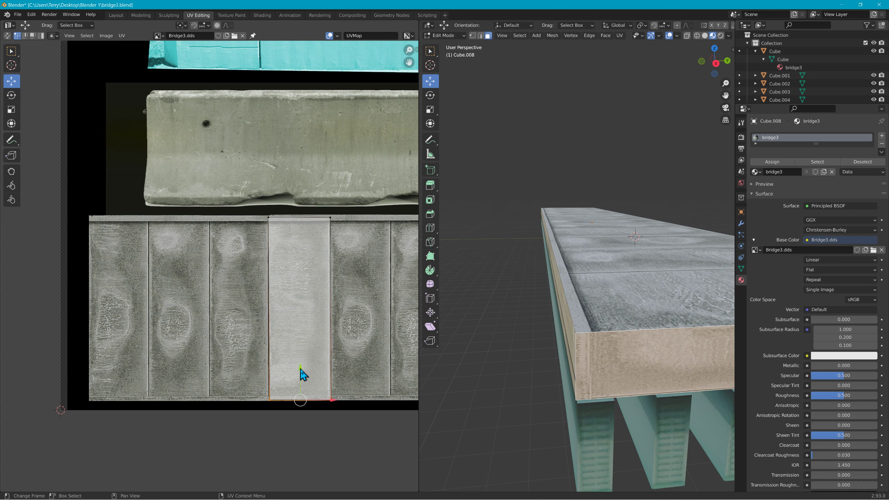
key(g)
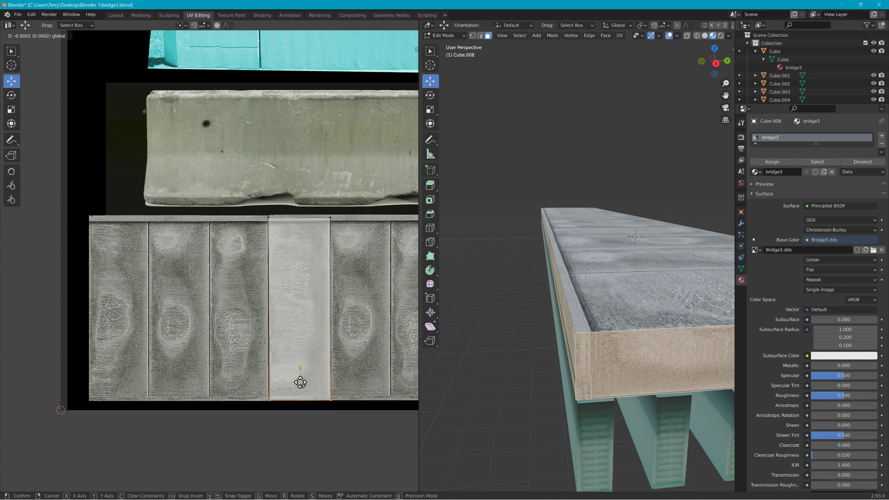
click(301, 386)
Step: Select the top edge of the same UV island and shift it slightly upward at the panel's upper border
middle_drag(613, 344, 592, 340)
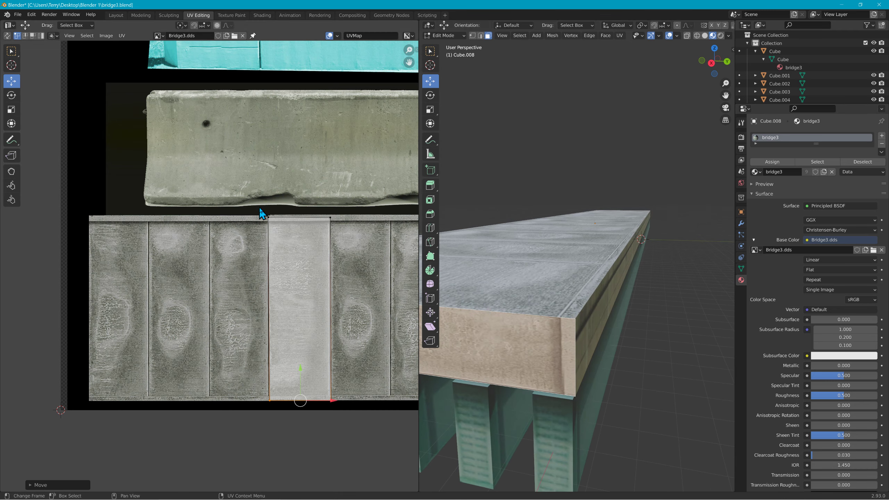
click(310, 216)
drag(300, 192, 301, 184)
scroll(466, 250, up, 3)
Step: Select the deck's other end face and nudge its UV island's top edge slightly upward on the concrete panel strip
middle_drag(466, 250, 638, 245)
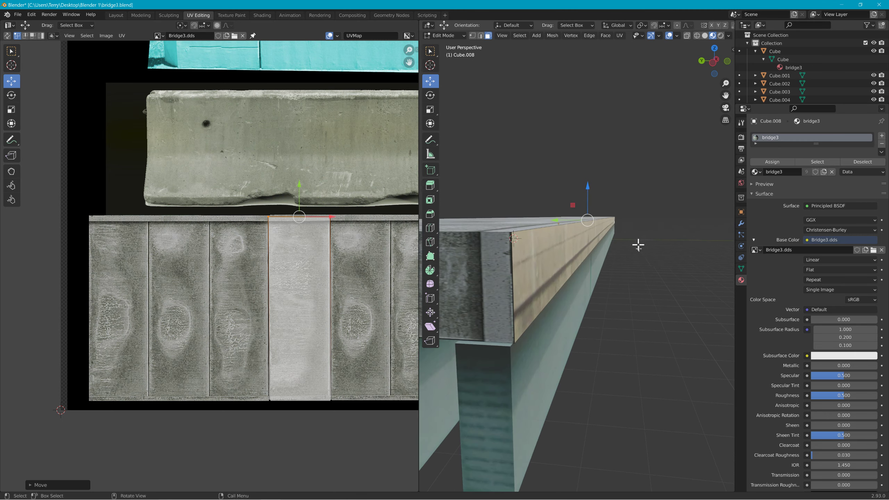
click(504, 269)
middle_drag(365, 297, 64, 299)
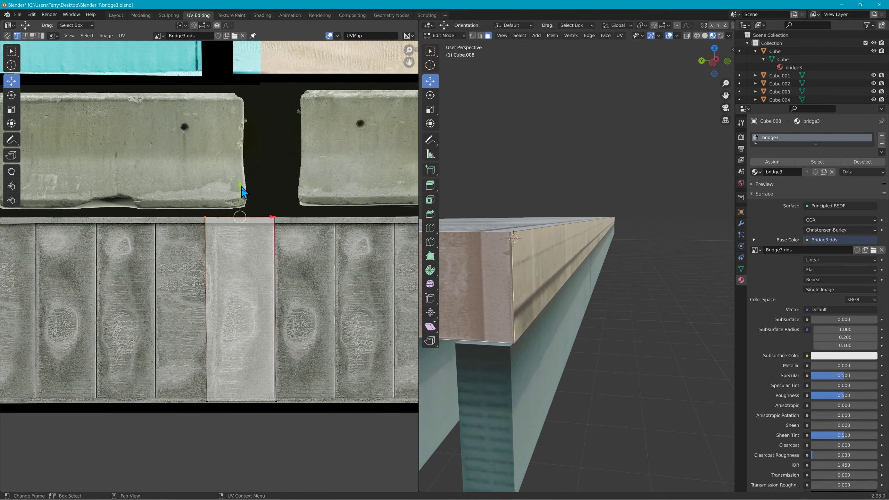
drag(241, 191, 239, 186)
scroll(494, 257, down, 5)
Step: Check both deck ends, deselect the end face and save the bridge3.blend file
middle_drag(570, 262, 709, 270)
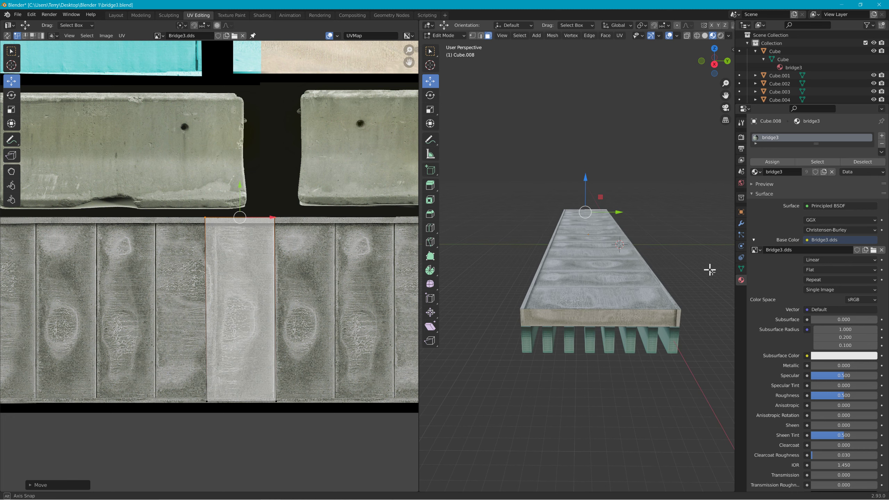
middle_drag(710, 270, 531, 261)
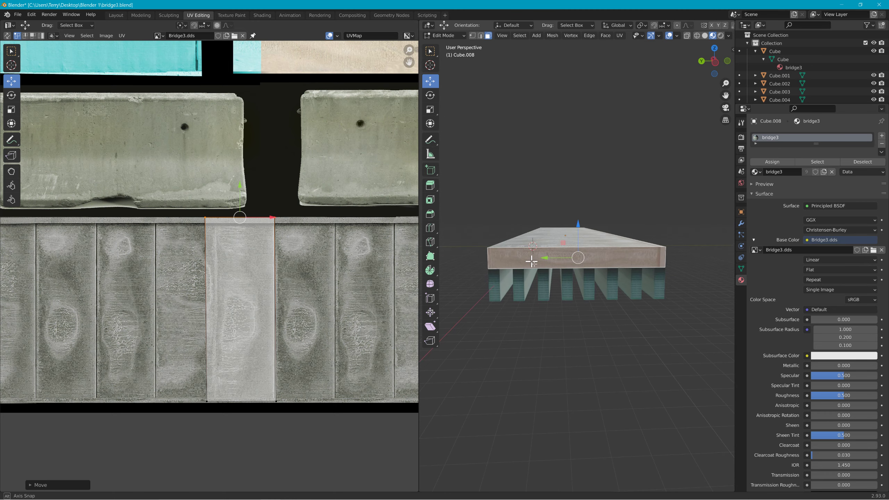
click(571, 337)
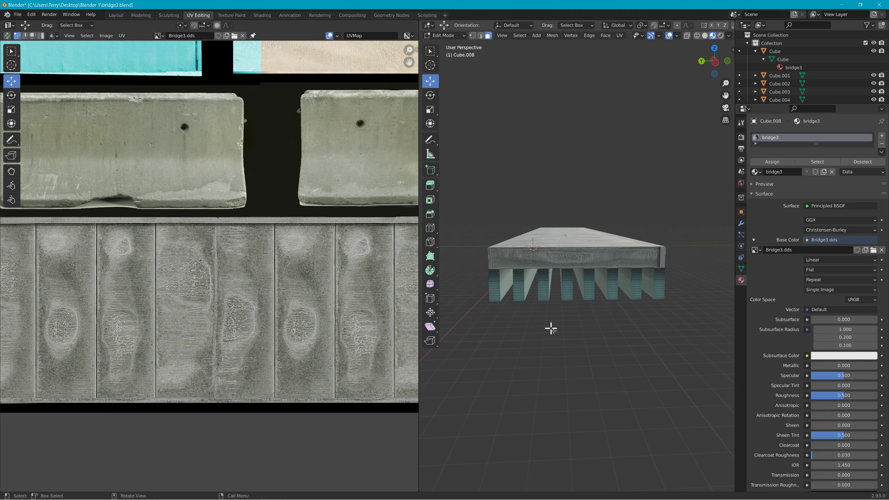
middle_drag(547, 327, 453, 322)
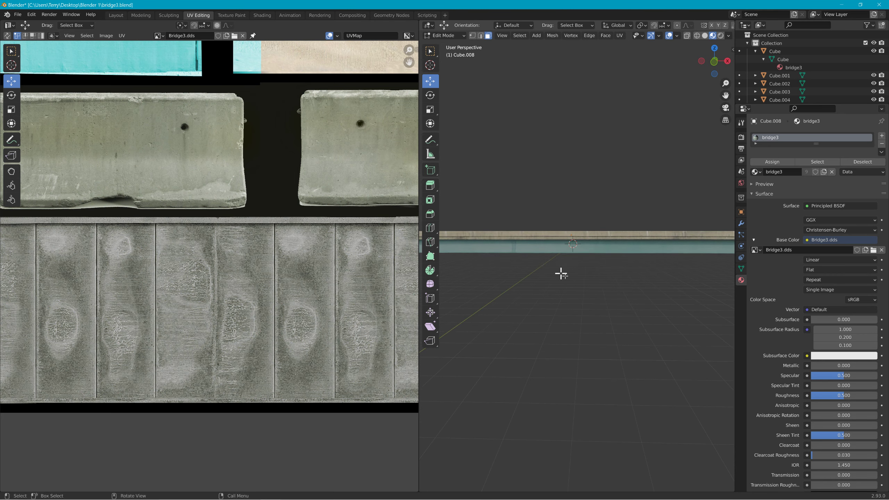
click(17, 14)
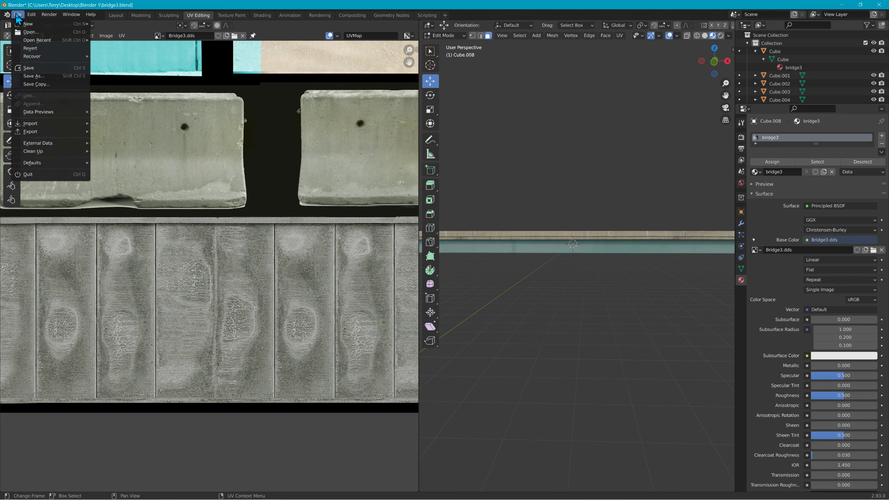
click(43, 69)
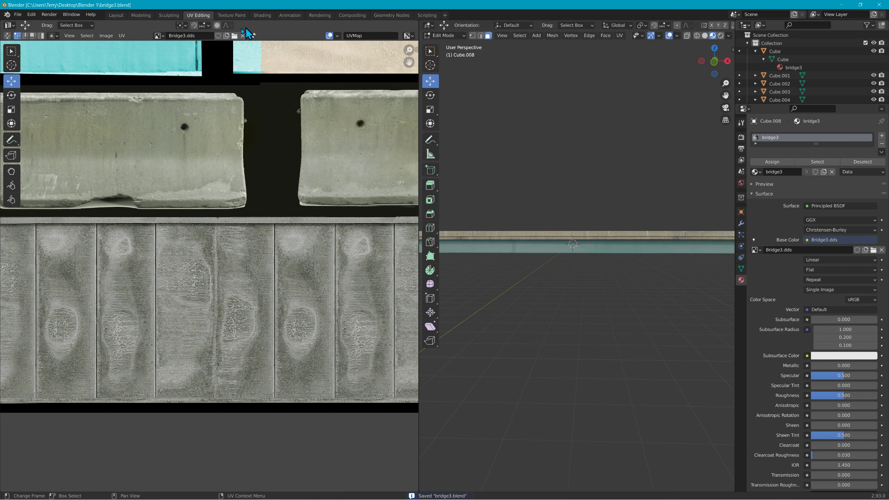
Step: Return to the Layout workspace, deselect the deck and view the bridge's long sides
click(116, 16)
middle_drag(252, 182, 448, 176)
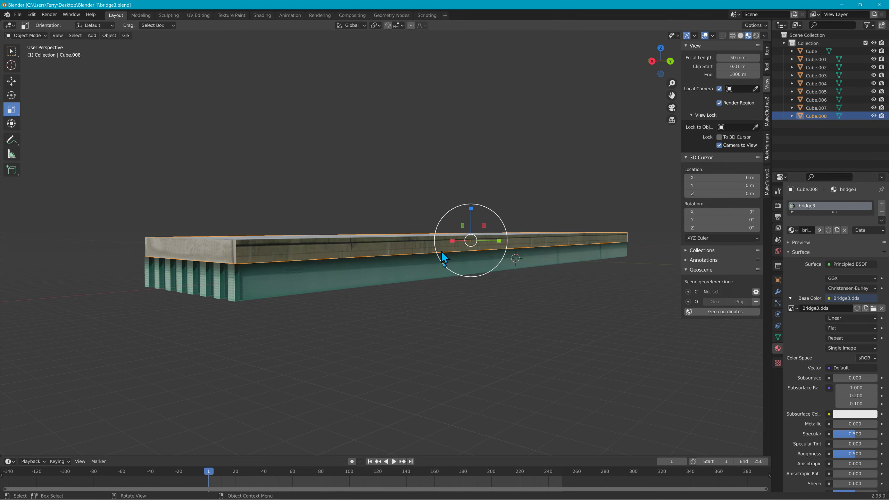
click(550, 330)
middle_drag(550, 330, 514, 319)
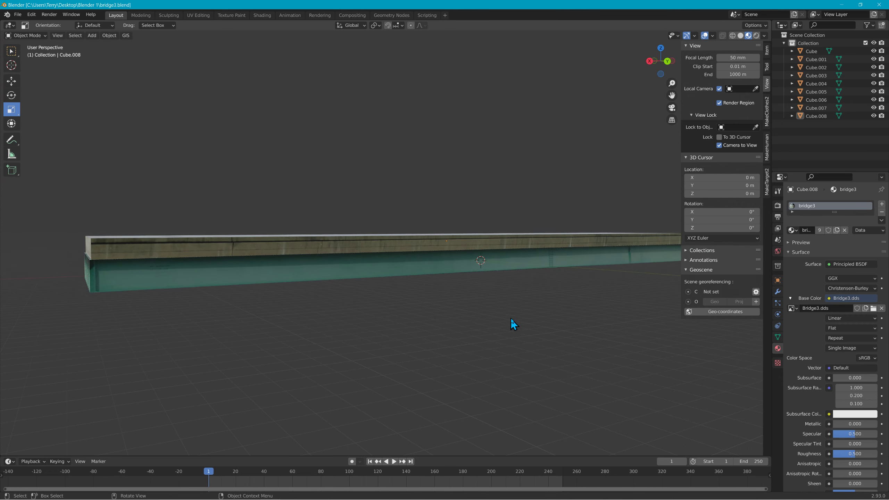
middle_drag(428, 316, 629, 315)
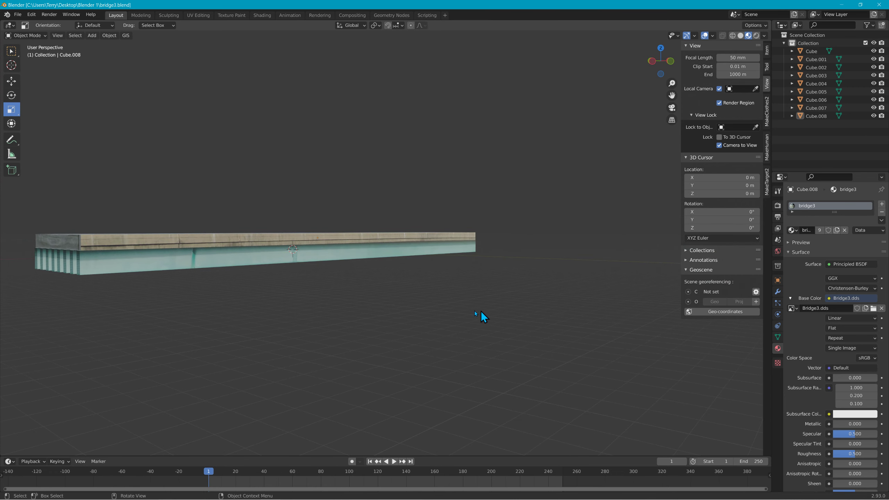
right_click(307, 297)
mouse_move(197, 292)
middle_down()
mouse_move(215, 292)
mouse_move(188, 289)
middle_up()
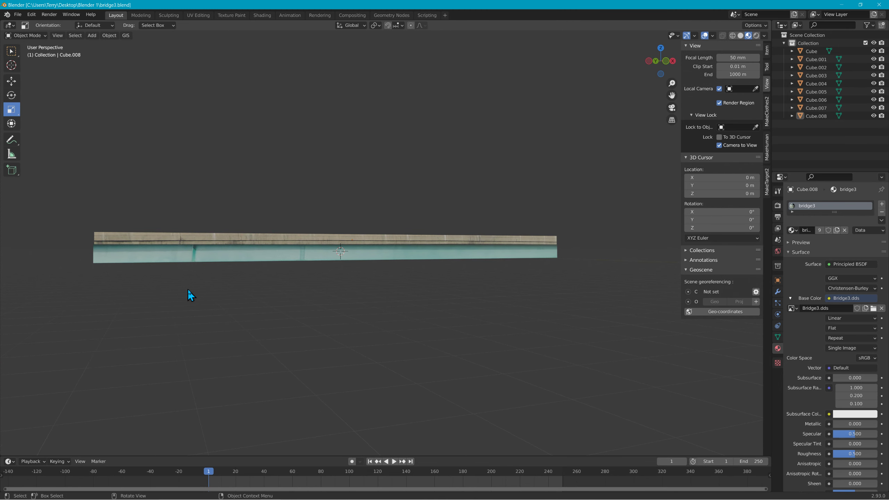
Step: Switch to the Photos window to study the overpass reference IMG_1647.jpg, and return to Blender
key(alt+Tab)
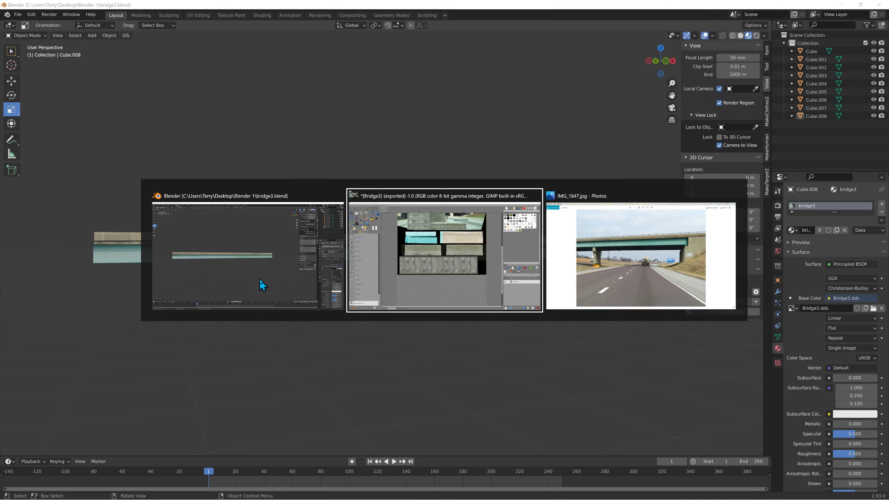
key(alt+Tab)
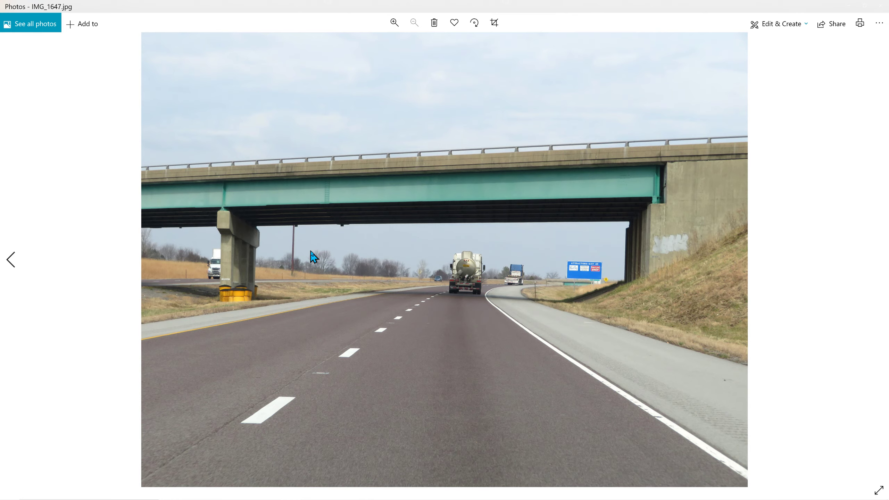
key(alt+Tab)
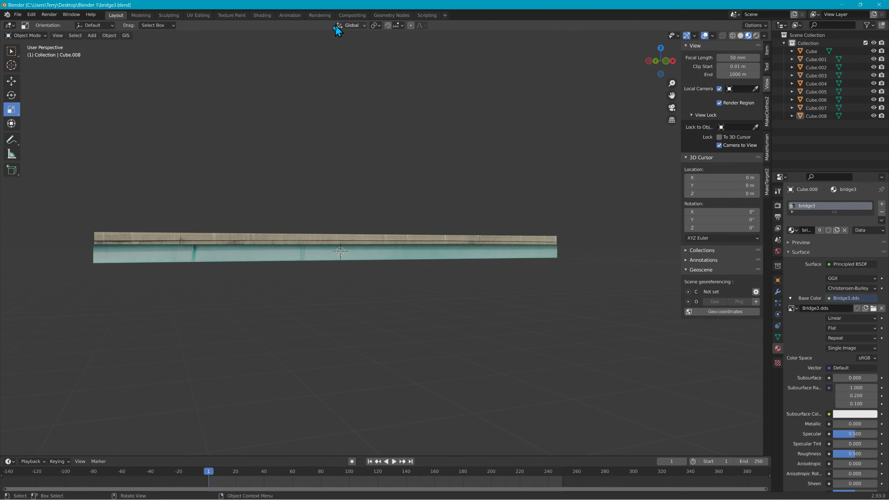
Step: Check the world's HDRI setup in the Shading workspace and display the bridge with rendered shading in the Layout workspace
click(263, 15)
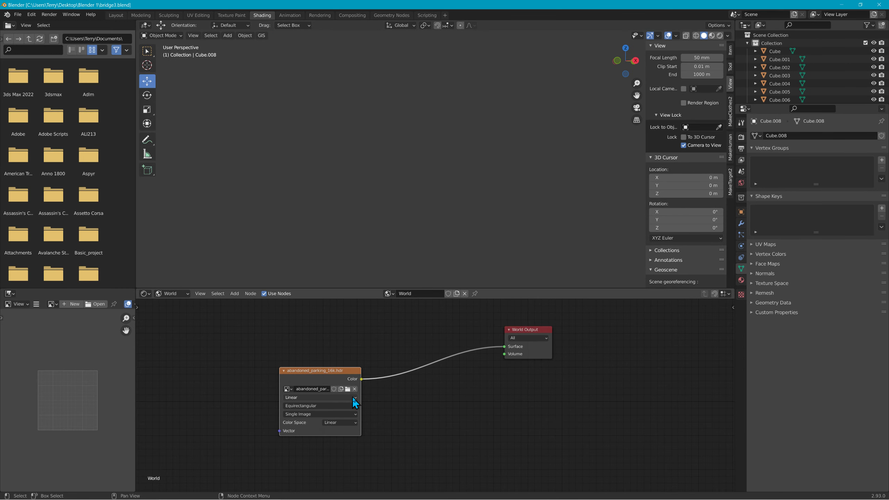
click(720, 36)
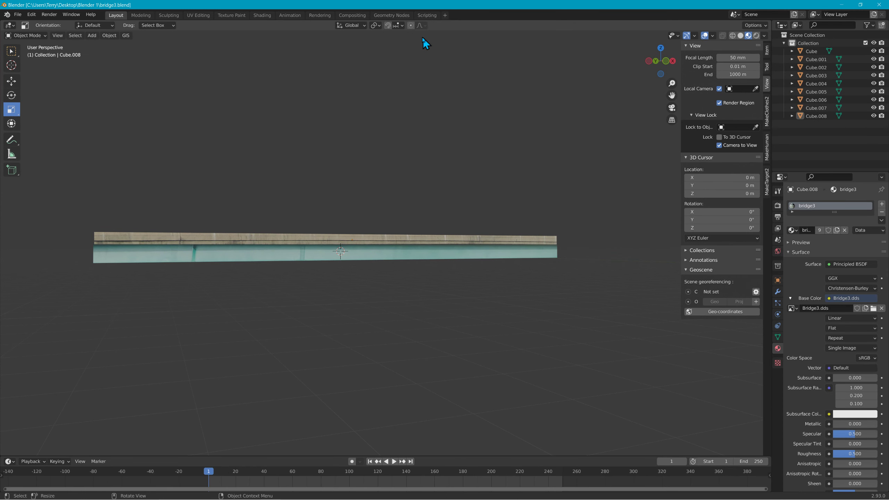
click(756, 36)
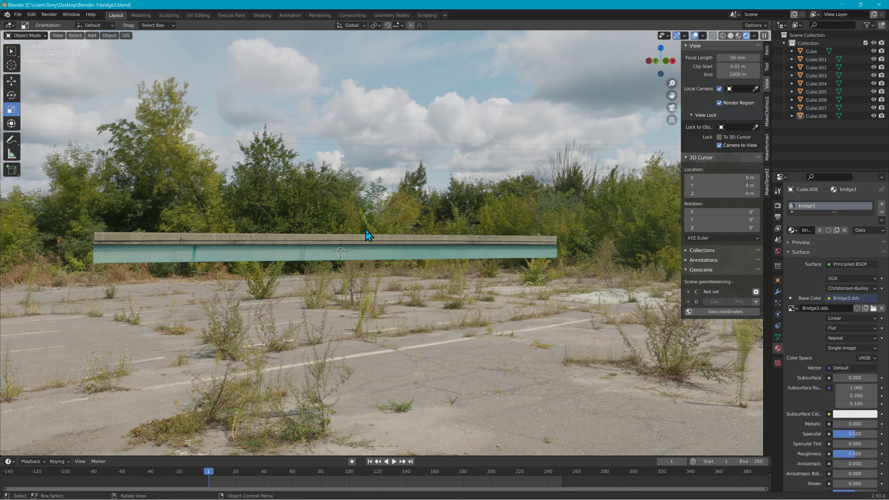
Step: Inspect the rendered bridge's sides, ends and girders from several angles against the HDRI background
mouse_move(310, 237)
middle_down()
mouse_move(344, 240)
mouse_move(245, 242)
middle_up()
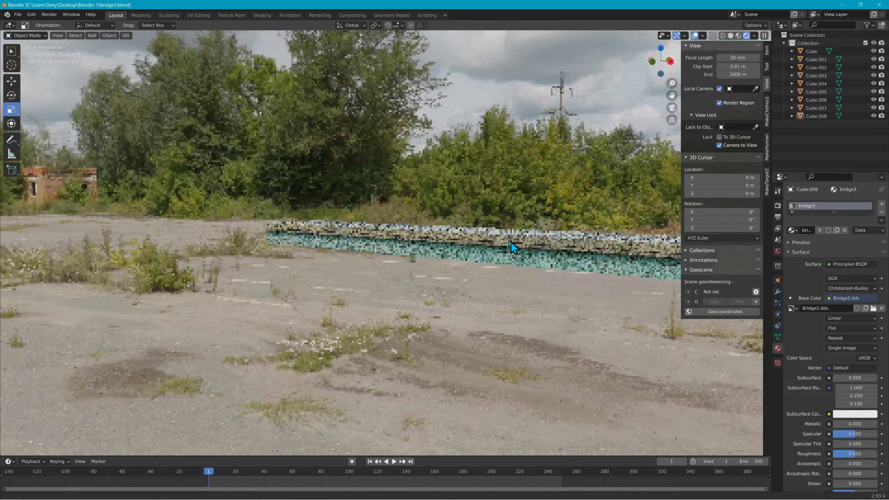
shift+middle_drag(511, 242, 362, 227)
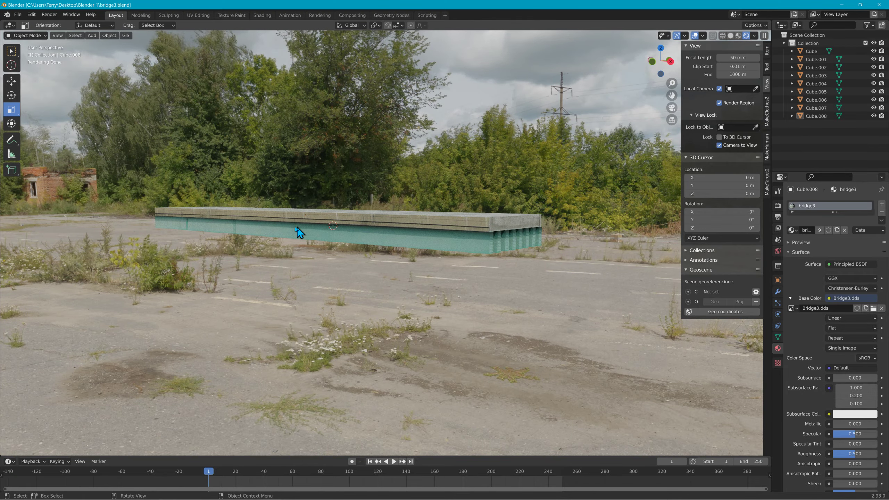
middle_drag(281, 232, 387, 232)
scroll(391, 235, down, 5)
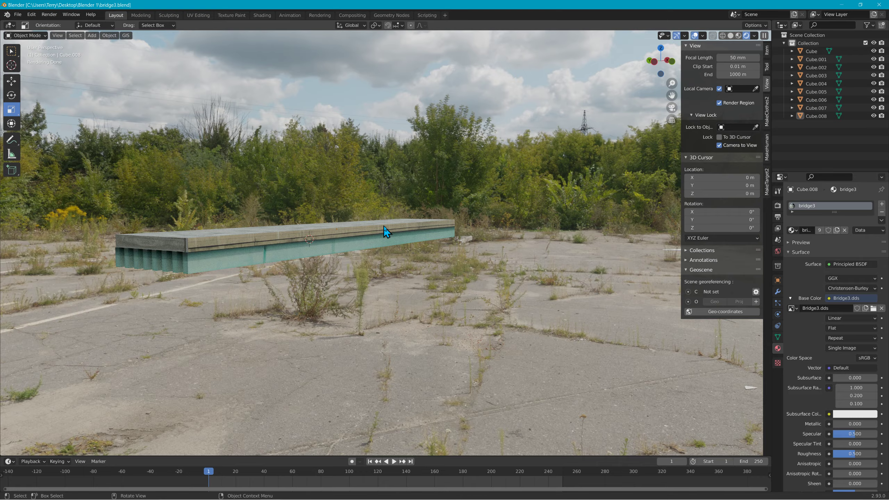
middle_drag(385, 232, 193, 230)
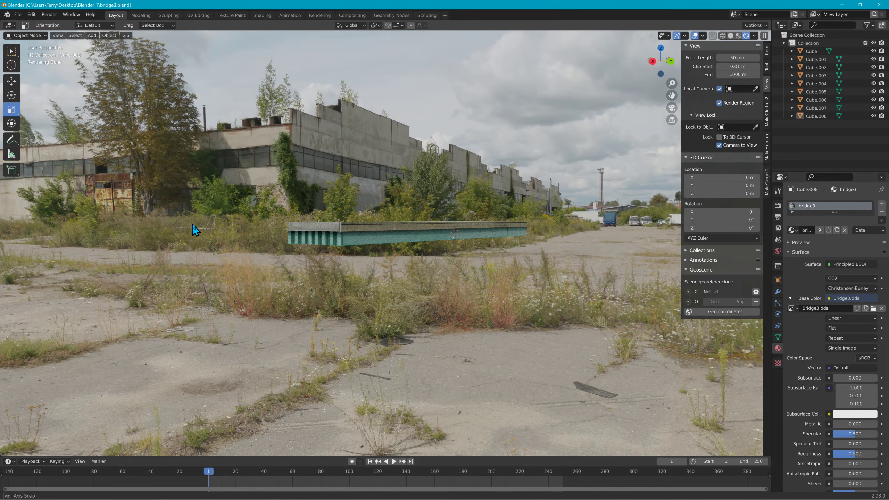
middle_drag(195, 230, 201, 224)
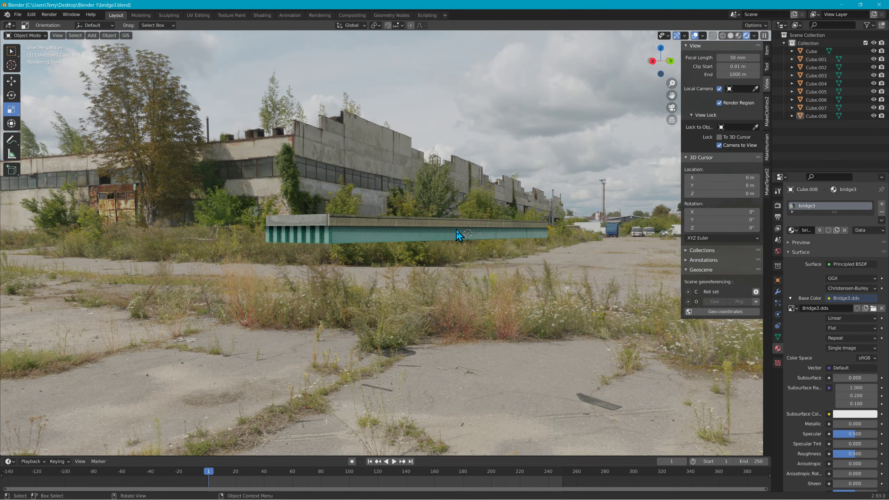
scroll(456, 229, up, 1)
middle_drag(456, 230, 421, 236)
mouse_move(512, 247)
shift+middle_down()
mouse_move(417, 165)
mouse_move(420, 189)
shift+middle_up()
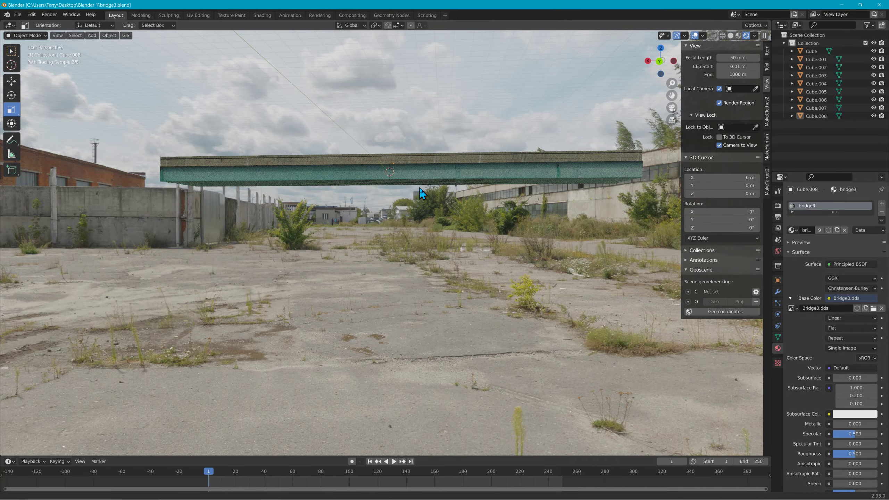
middle_drag(388, 216, 457, 219)
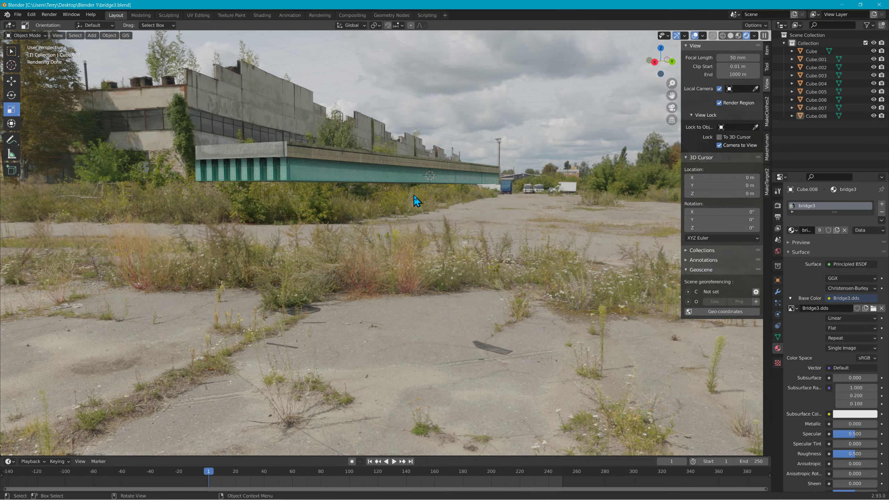
Step: Examine the rendered deck's top concrete panels and edge up close, and the whole bridge from farther away
mouse_move(397, 187)
middle_down()
mouse_move(460, 182)
mouse_move(450, 154)
mouse_move(509, 146)
mouse_move(532, 159)
mouse_move(537, 186)
mouse_move(526, 198)
mouse_move(505, 199)
middle_up()
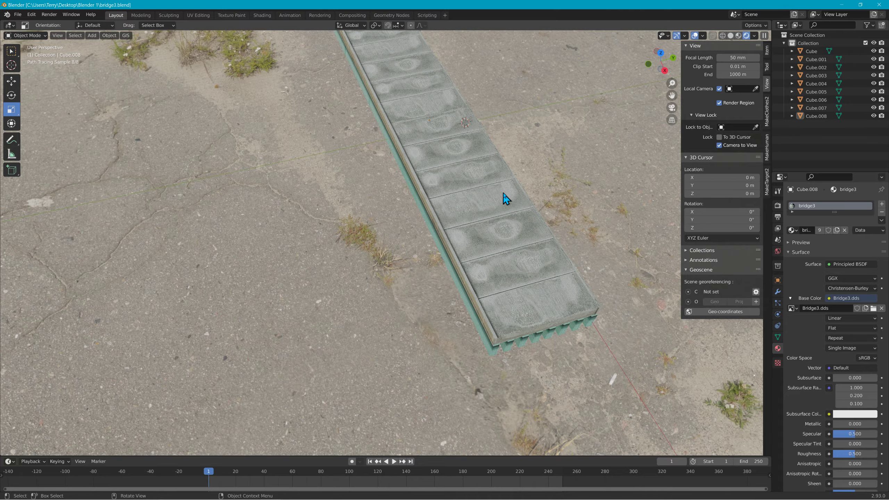
scroll(504, 198, up, 6)
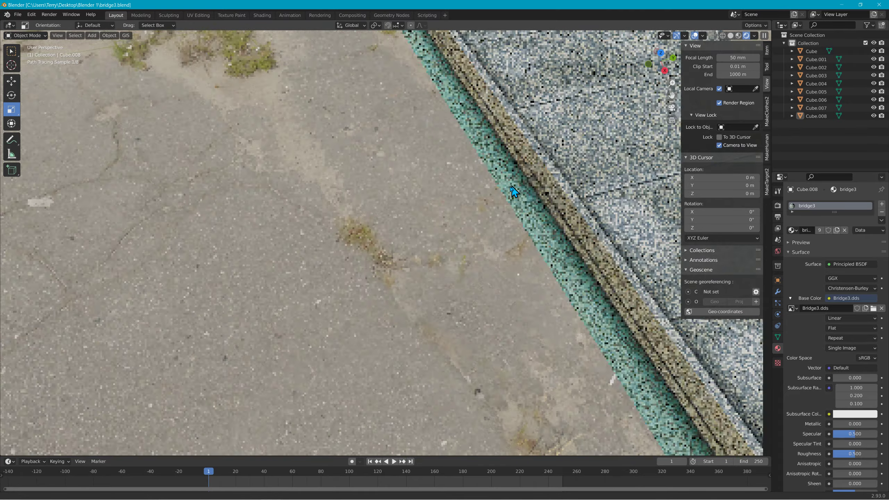
scroll(437, 214, down, 3)
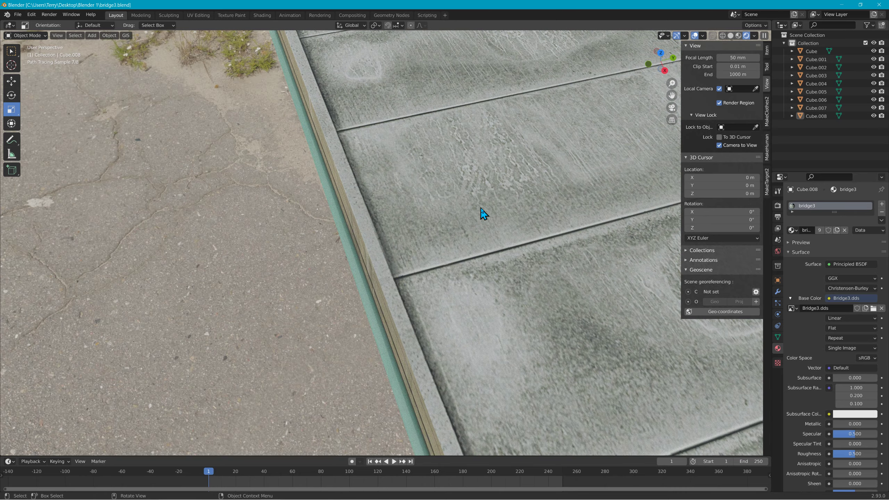
scroll(484, 214, down, 10)
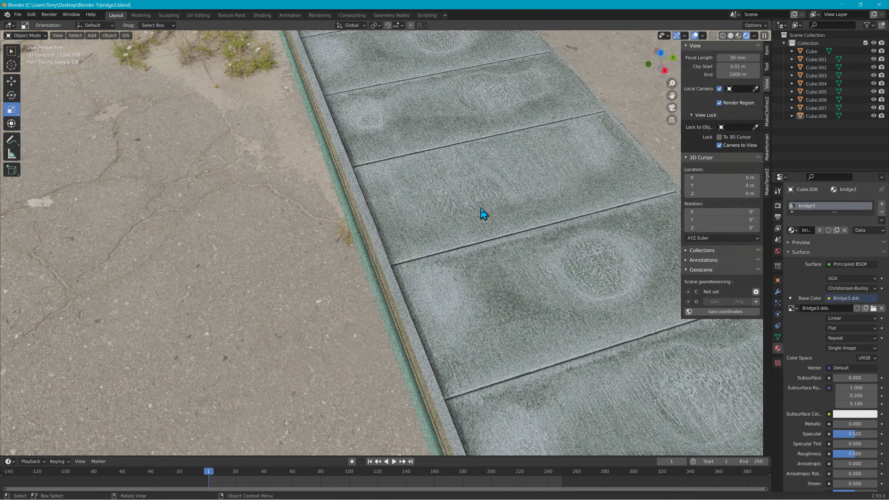
mouse_move(451, 214)
middle_down()
mouse_move(473, 185)
mouse_move(510, 172)
middle_up()
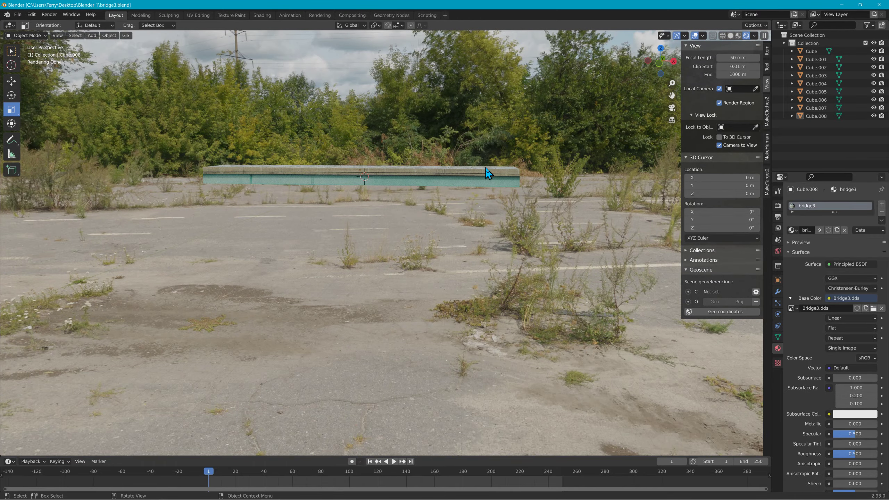
scroll(440, 174, up, 1)
middle_drag(409, 173, 472, 172)
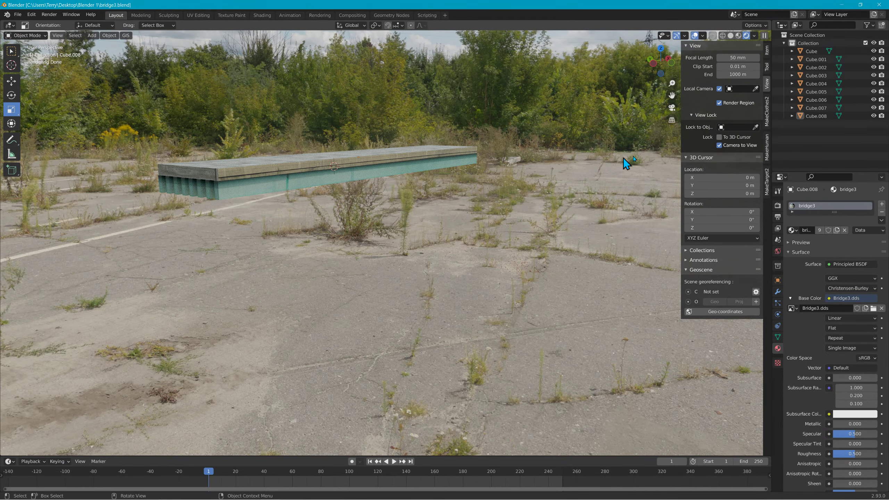
Step: Add a camera to the scene and check what it sees from its initial position
click(777, 206)
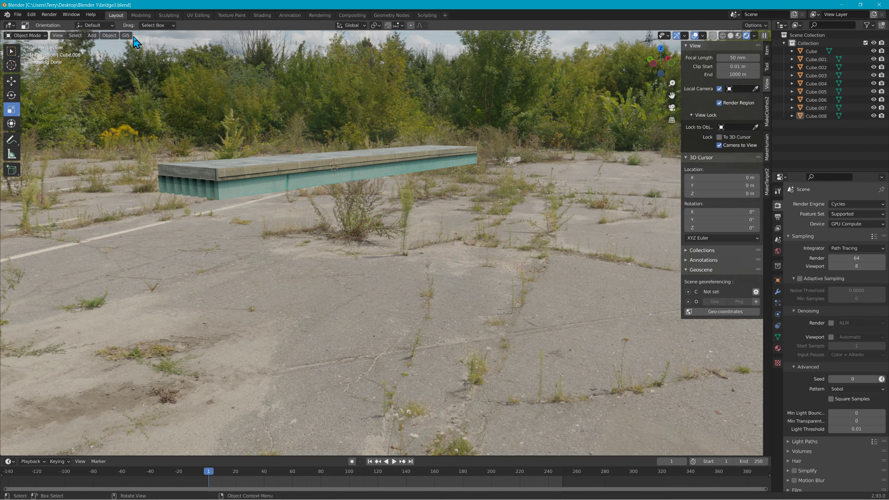
click(98, 36)
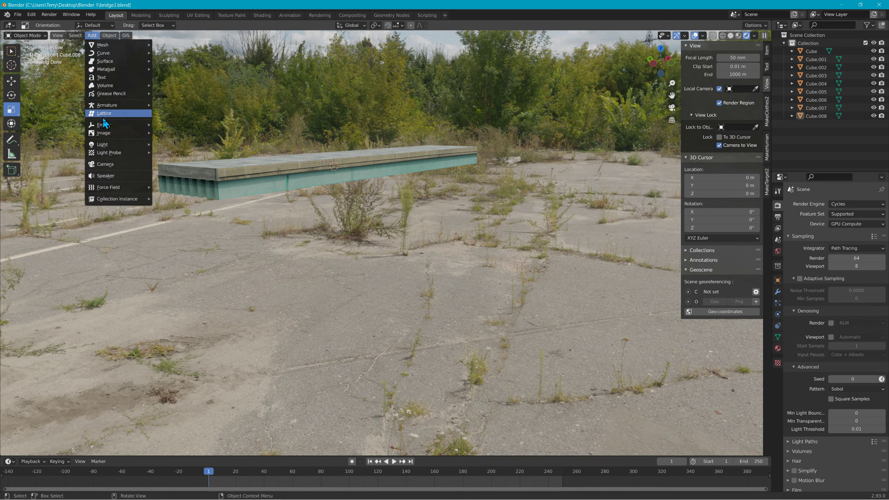
mouse_move(114, 109)
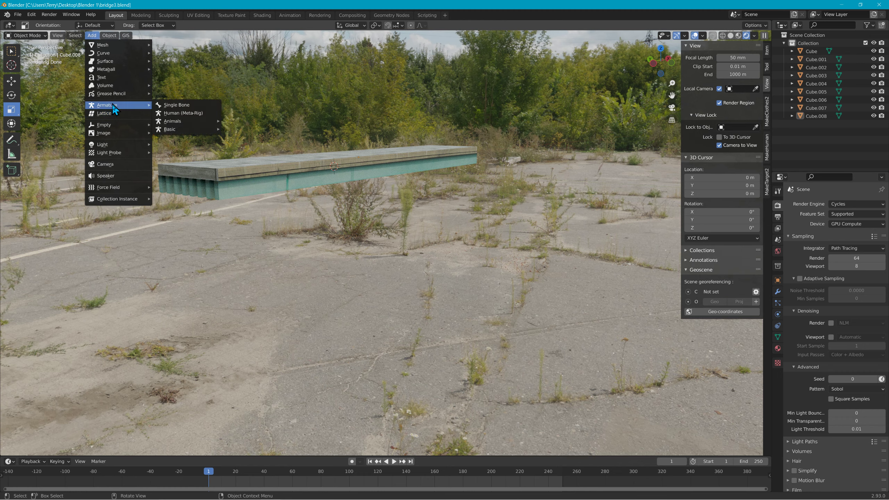
click(113, 164)
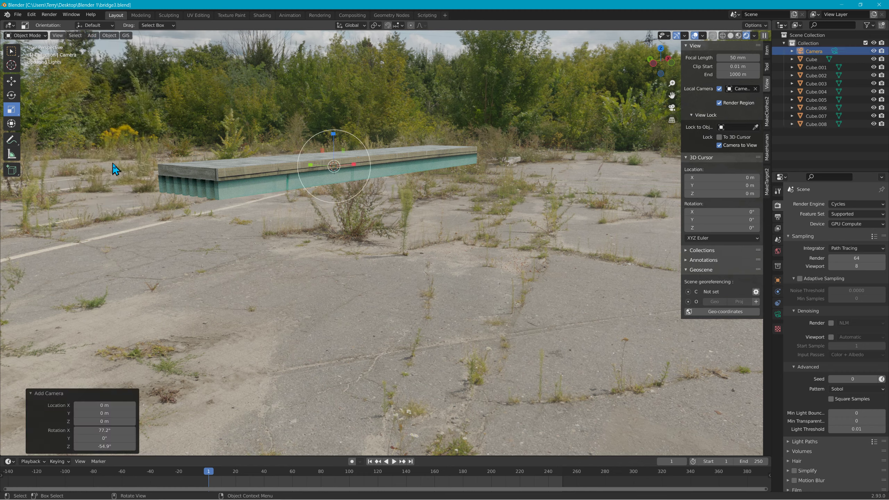
click(674, 110)
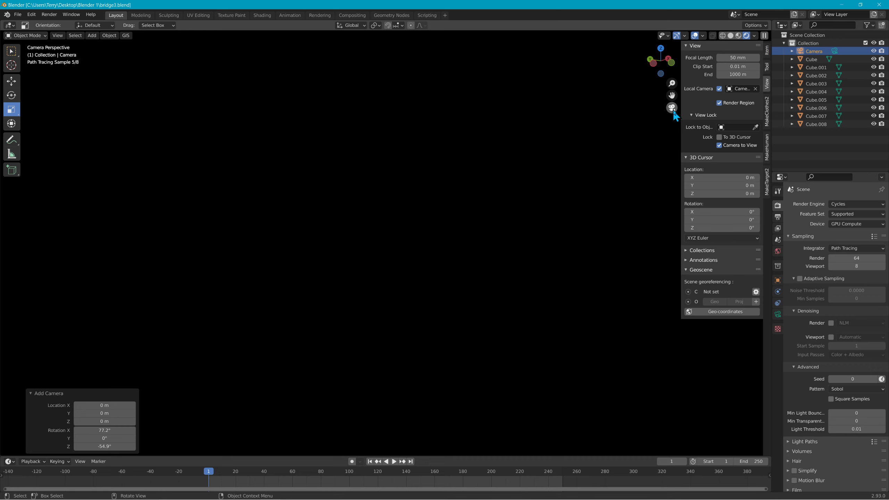
click(672, 109)
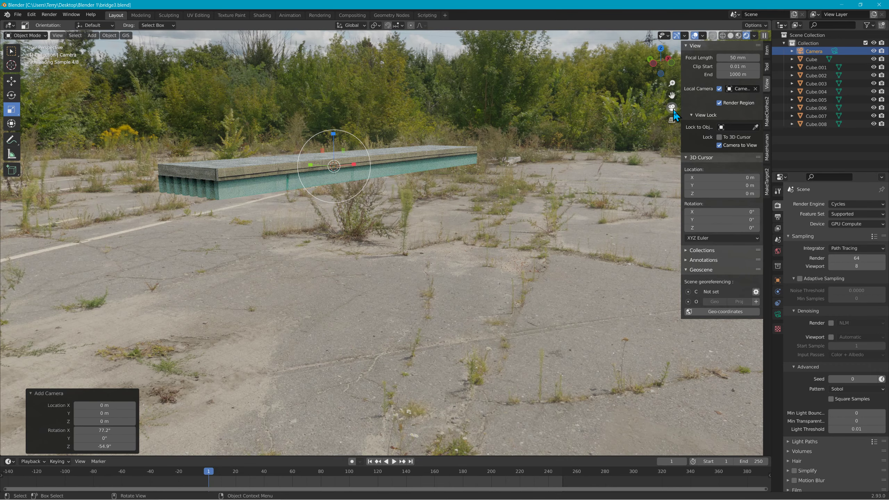
Step: Lock the view to the deck object Cube.008 and pull the camera back until the bridge deck is in view
click(756, 127)
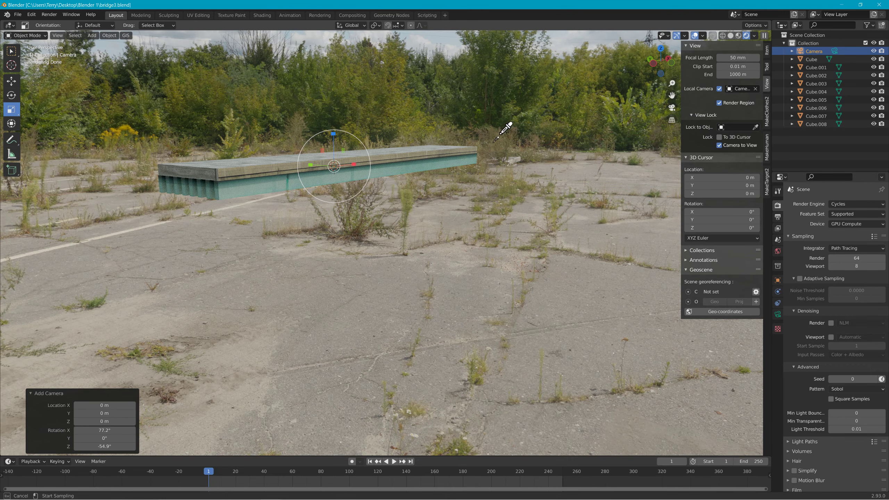
click(362, 164)
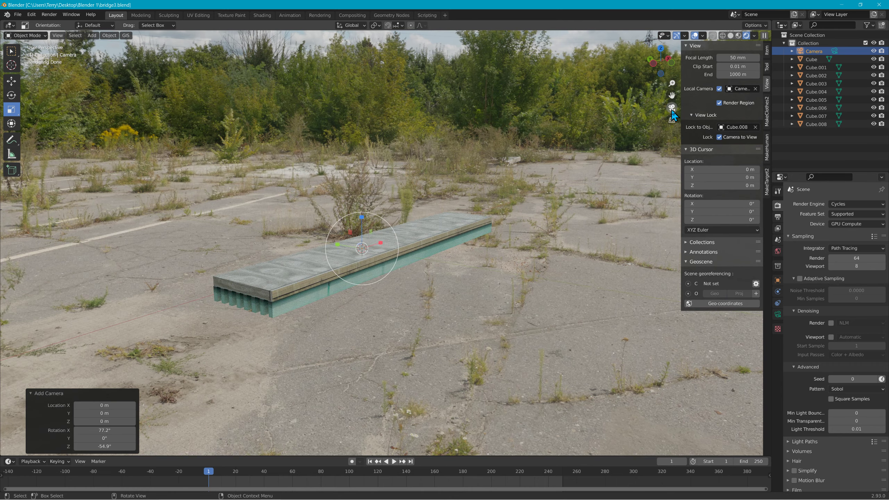
click(672, 111)
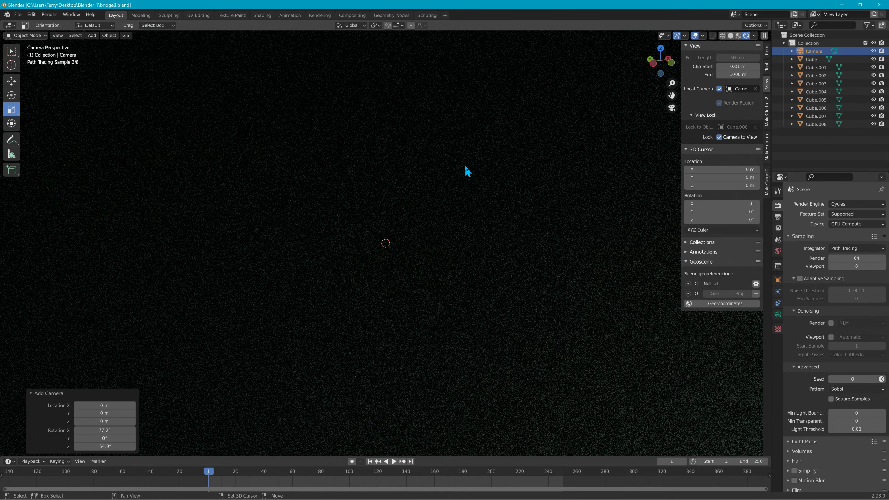
scroll(468, 172, down, 5)
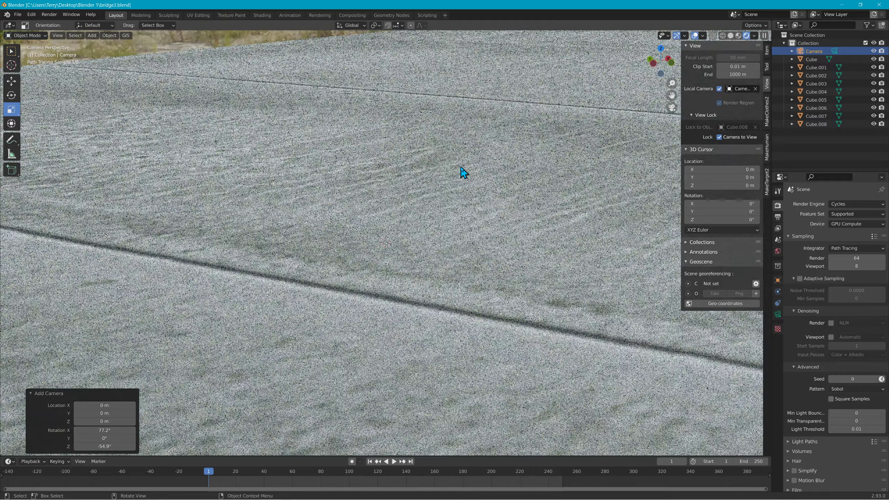
scroll(463, 173, down, 4)
scroll(463, 173, down, 2)
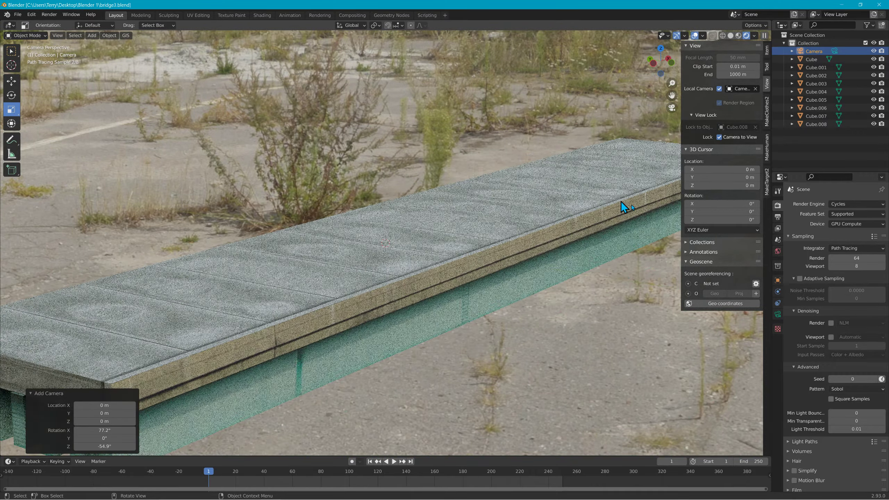
Step: Set the camera's focal length to 12 mm and reposition the camera for a low view along the bridge's side
click(777, 314)
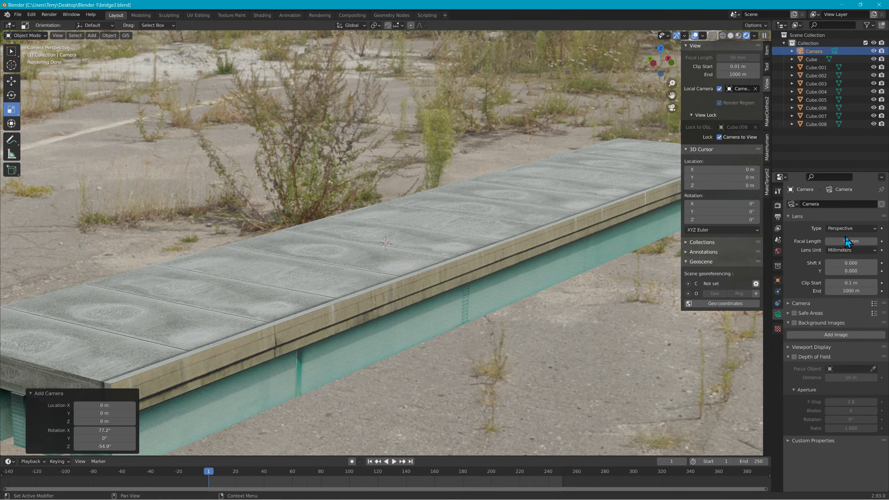
drag(850, 241, 813, 241)
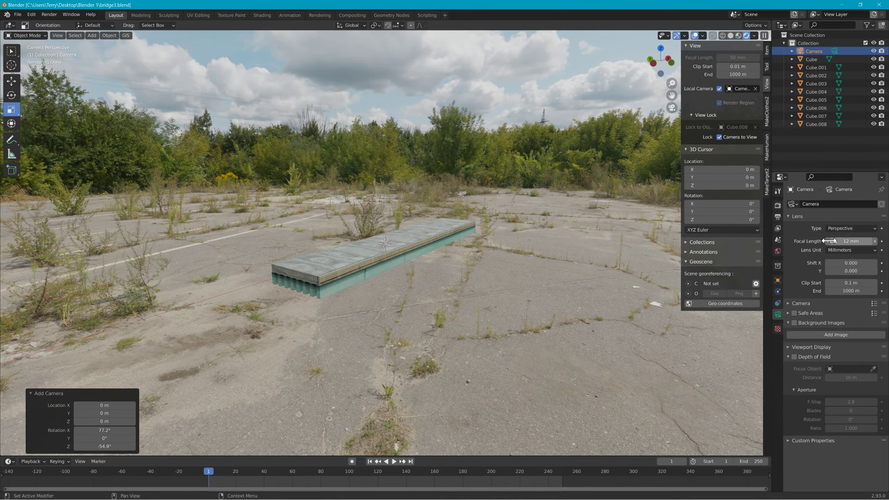
middle_drag(510, 254, 376, 242)
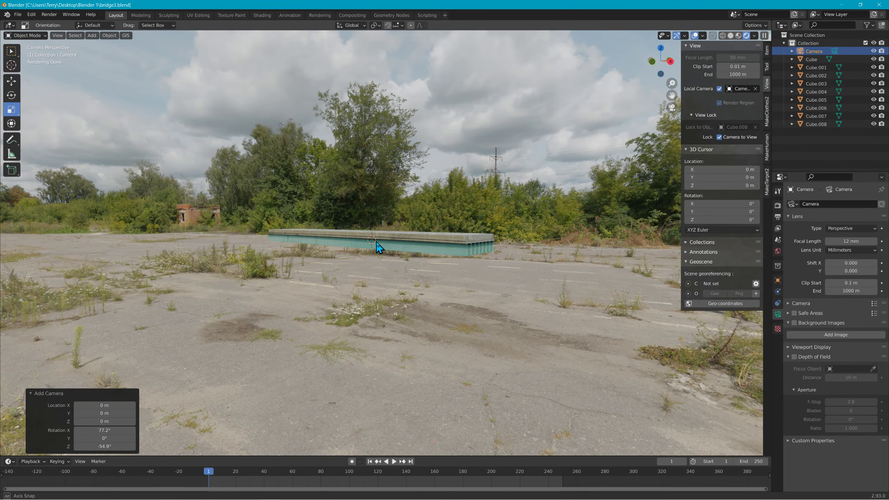
middle_drag(380, 247, 376, 247)
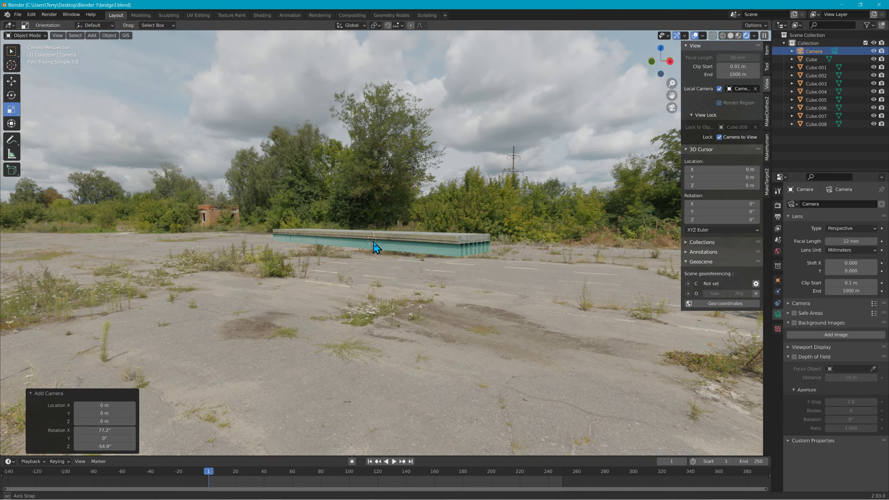
scroll(376, 246, up, 5)
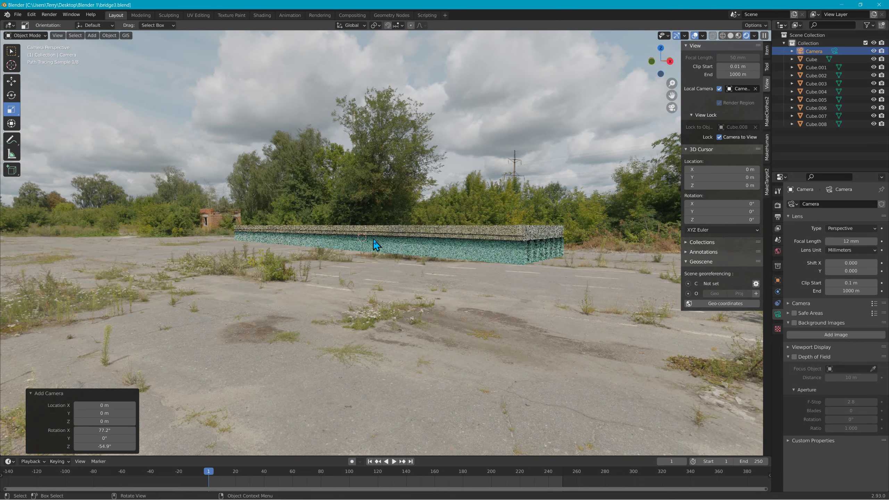
middle_drag(380, 241, 473, 204)
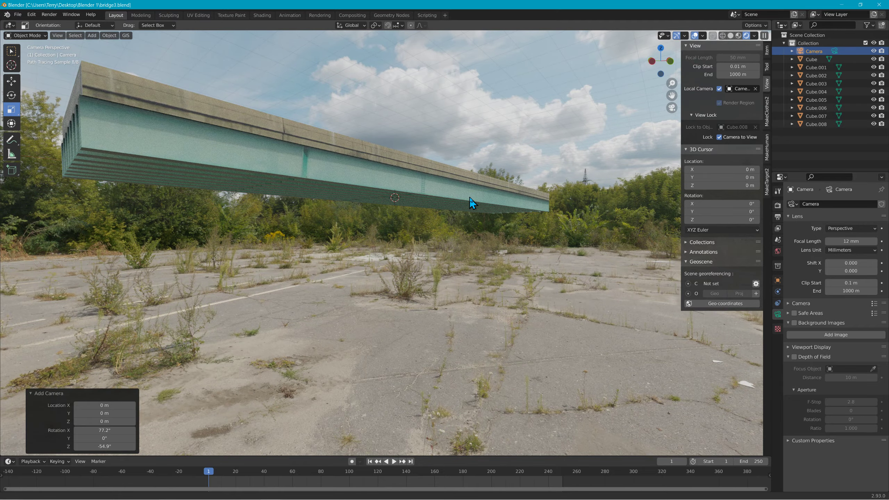
scroll(472, 201, down, 2)
shift+middle_drag(464, 216, 464, 231)
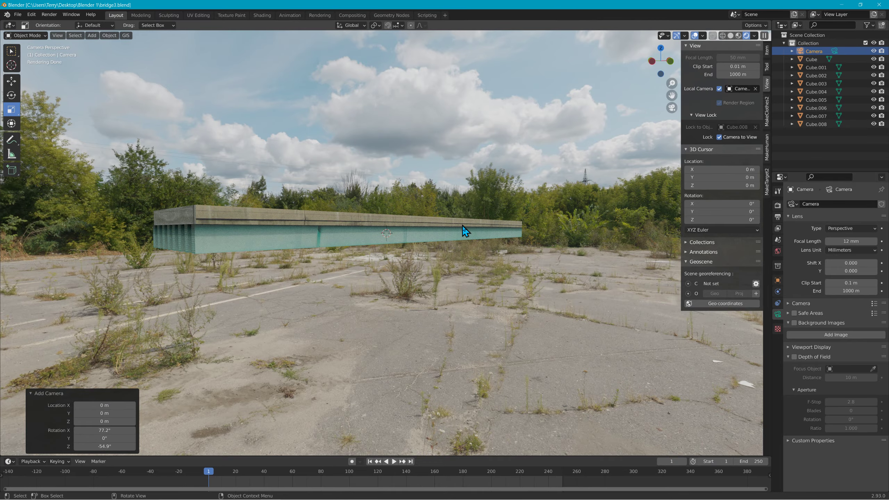
Step: Swing the camera around the bridge to compare its ends and long sides against different parts of the HDRI background
middle_drag(440, 270, 502, 274)
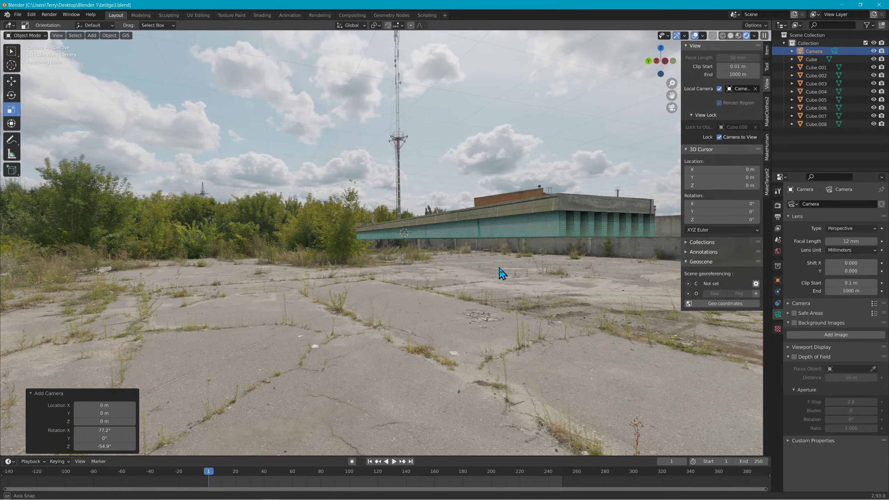
middle_drag(502, 274, 582, 265)
scroll(507, 257, up, 3)
middle_drag(456, 248, 487, 249)
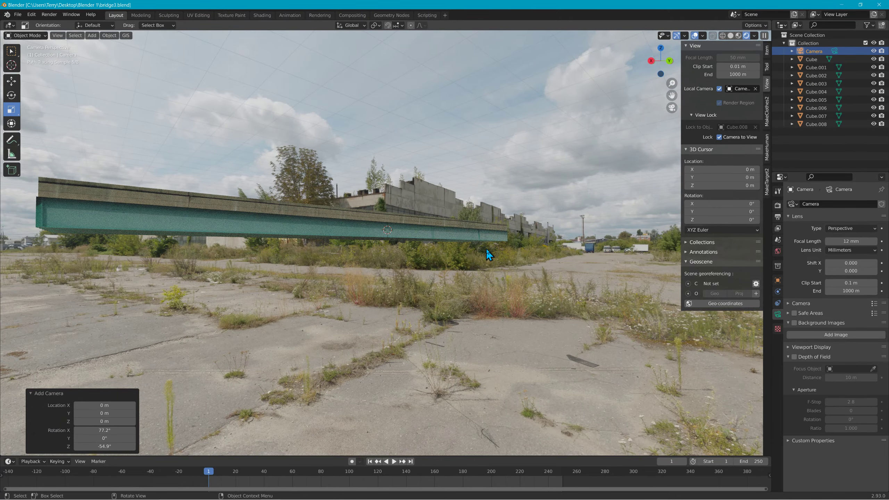
middle_drag(416, 249, 306, 256)
middle_drag(290, 250, 497, 250)
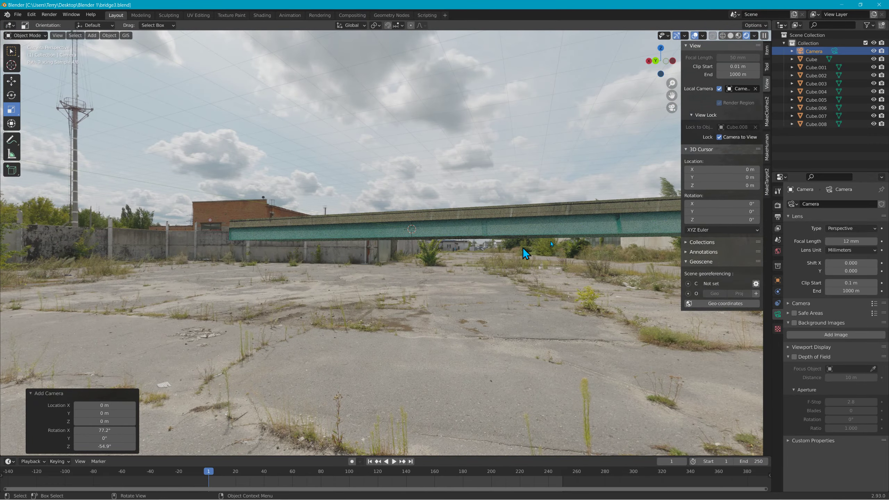
Step: Set the camera's focal length to 8 mm and place the camera below the bridge, framing the girders' underside against the sky
mouse_move(863, 241)
mouse_down()
mouse_move(883, 241)
mouse_move(861, 241)
mouse_up()
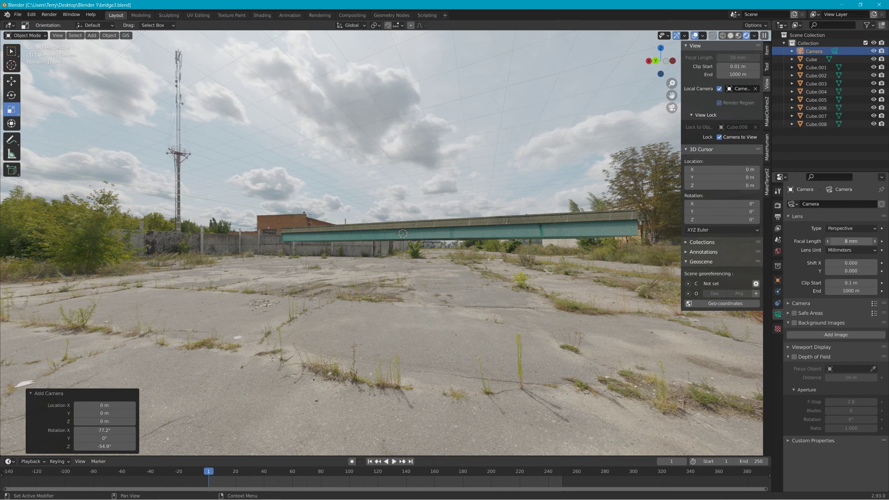
middle_drag(588, 240, 686, 245)
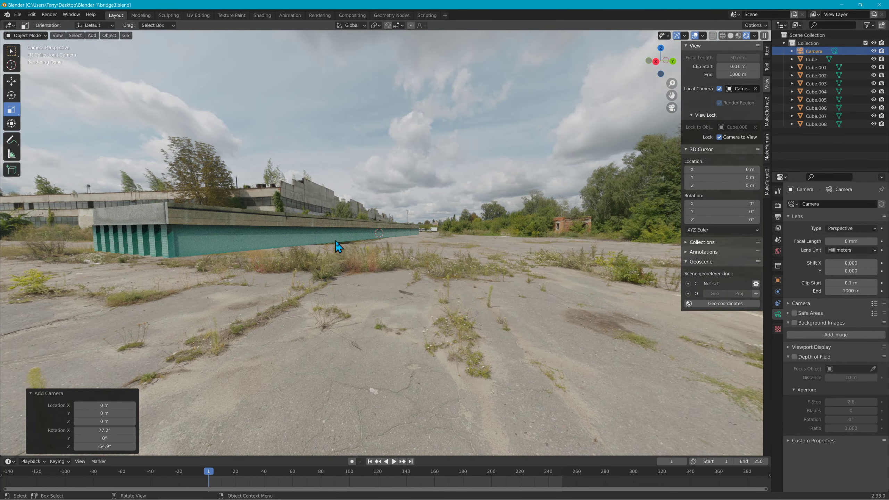
mouse_move(337, 240)
middle_down()
mouse_move(419, 234)
mouse_move(417, 246)
mouse_move(339, 239)
mouse_move(334, 253)
middle_up()
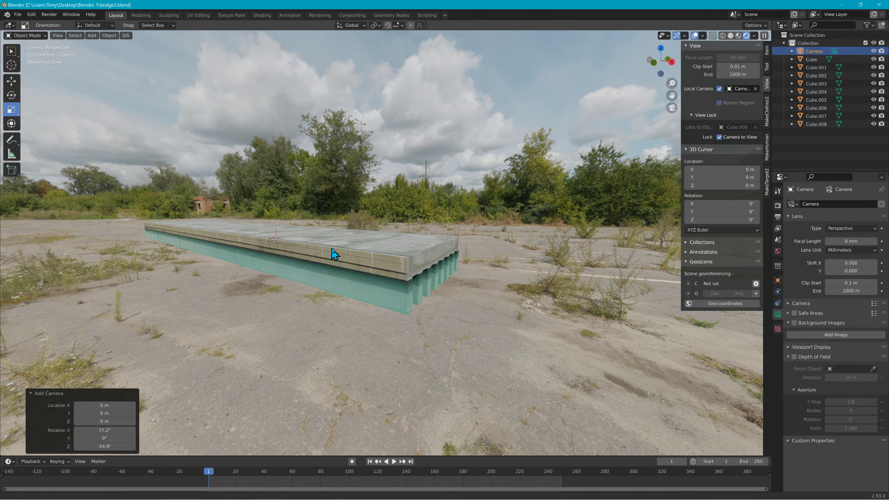
shift+middle_drag(333, 250, 373, 247)
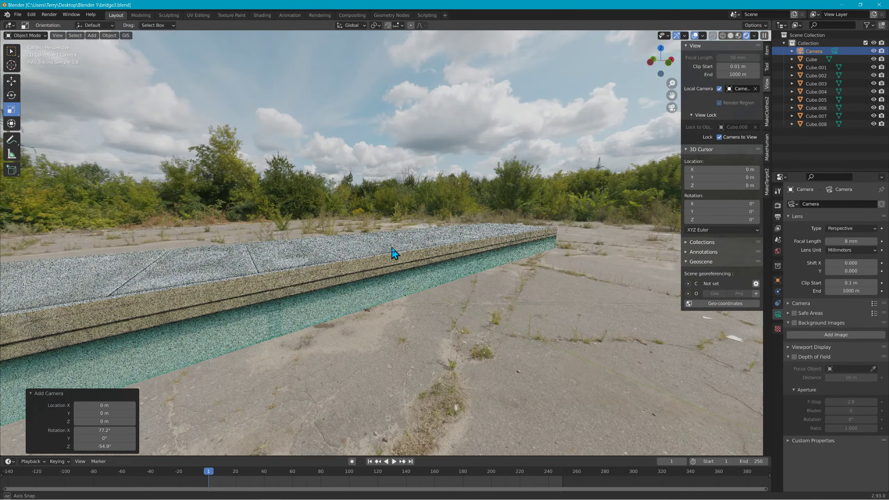
scroll(380, 261, up, 3)
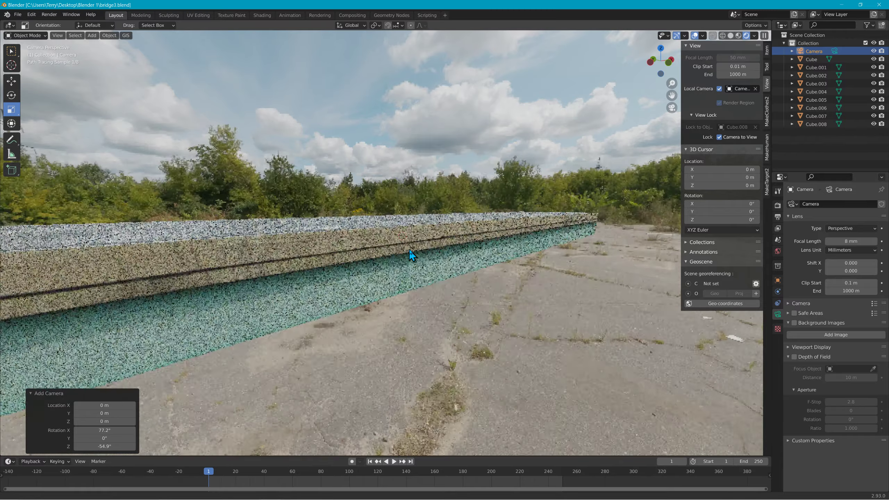
scroll(408, 254, down, 5)
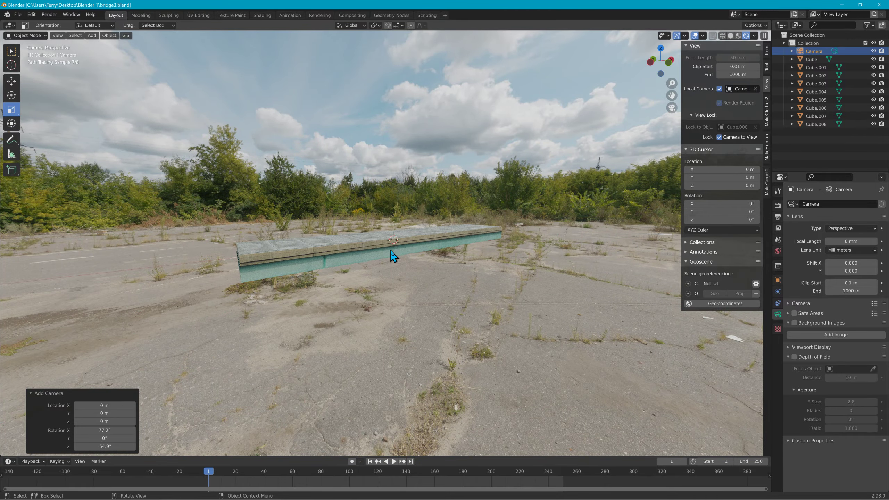
middle_drag(390, 252, 357, 199)
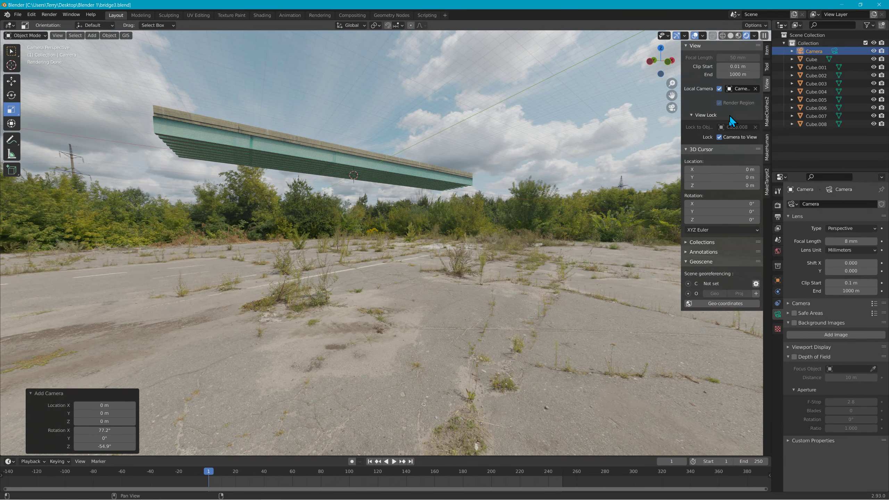
Step: Check the Cycles sampling and output resolution settings, and render the camera view as a still image
click(778, 206)
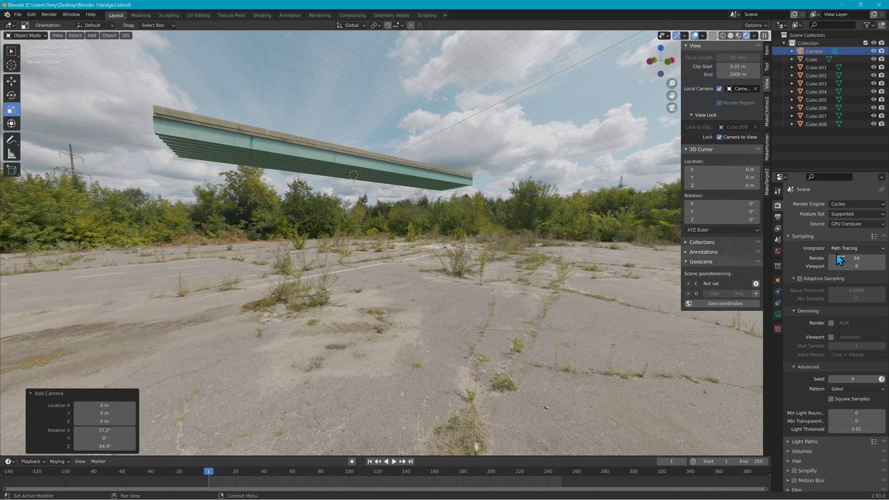
click(777, 217)
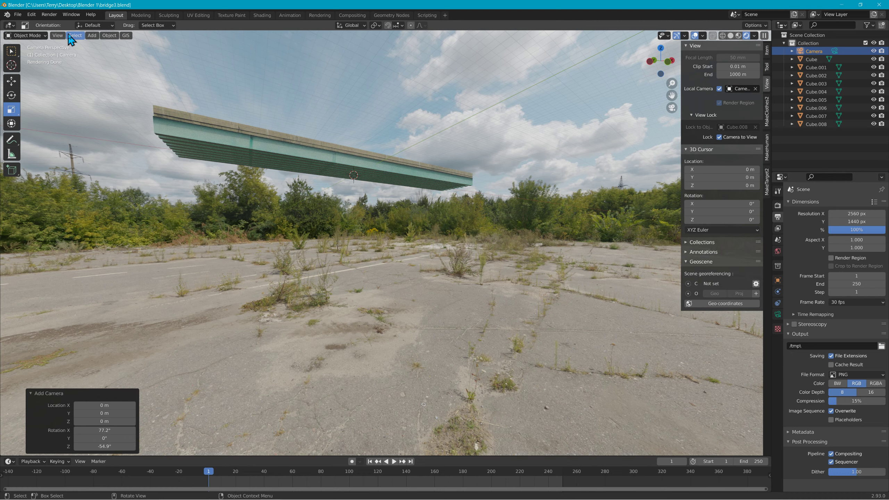
click(49, 15)
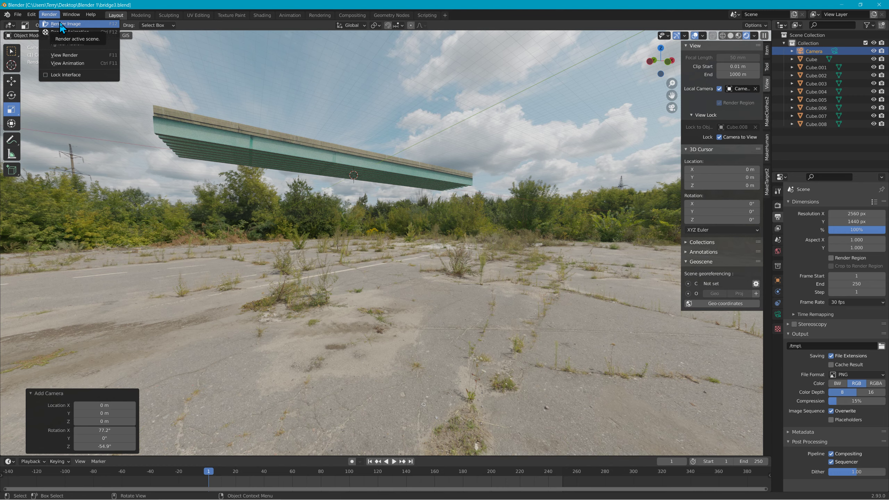
click(61, 25)
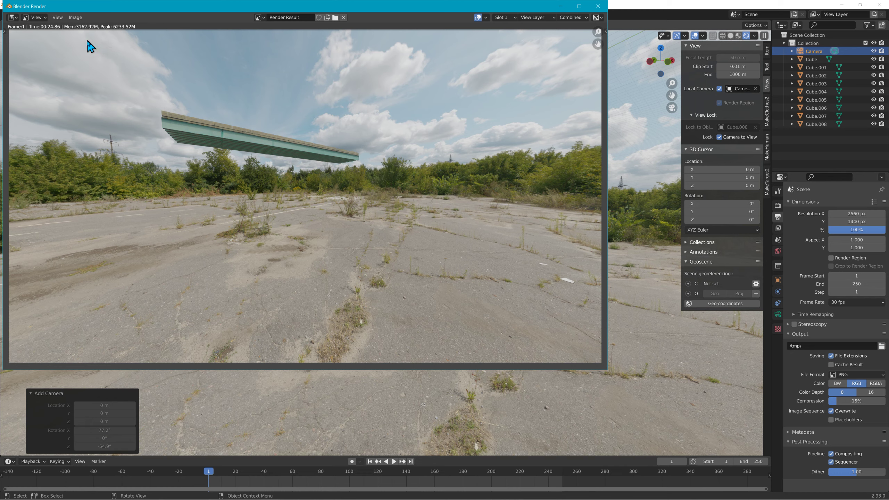
Step: Begin saving the rendered image as a new file and set its file format to JPEG
click(58, 17)
mouse_move(75, 18)
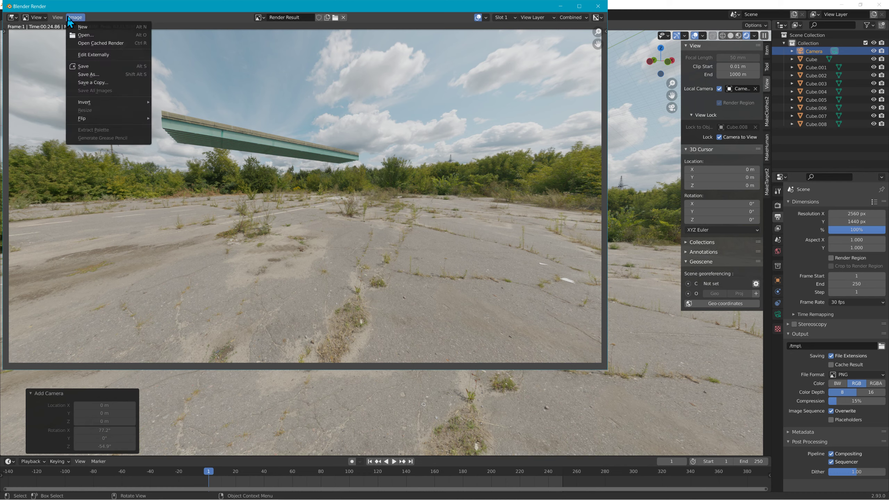
click(84, 74)
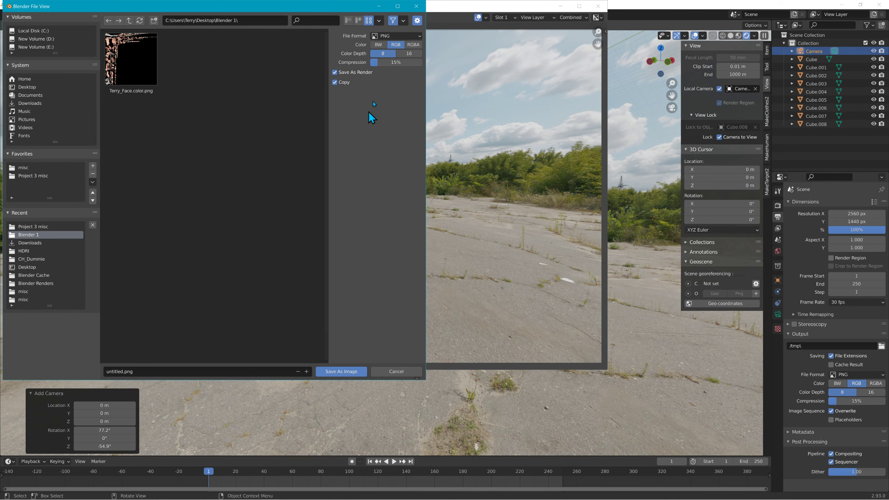
click(385, 37)
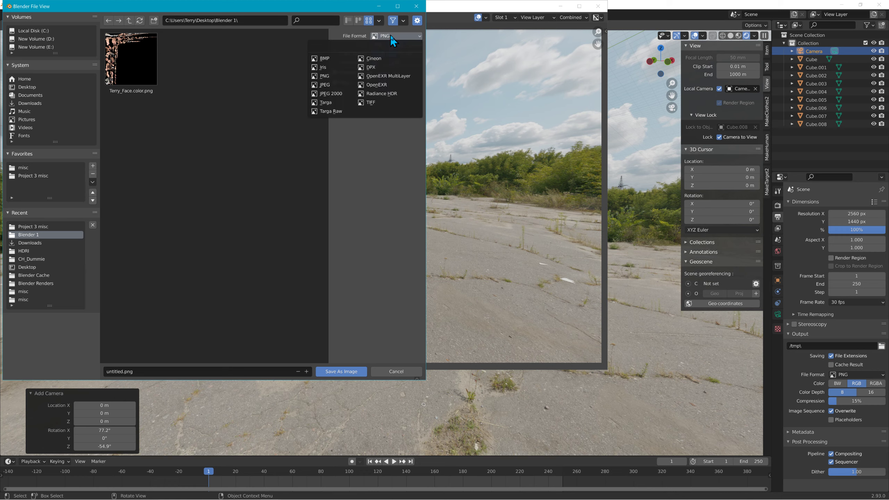
click(331, 85)
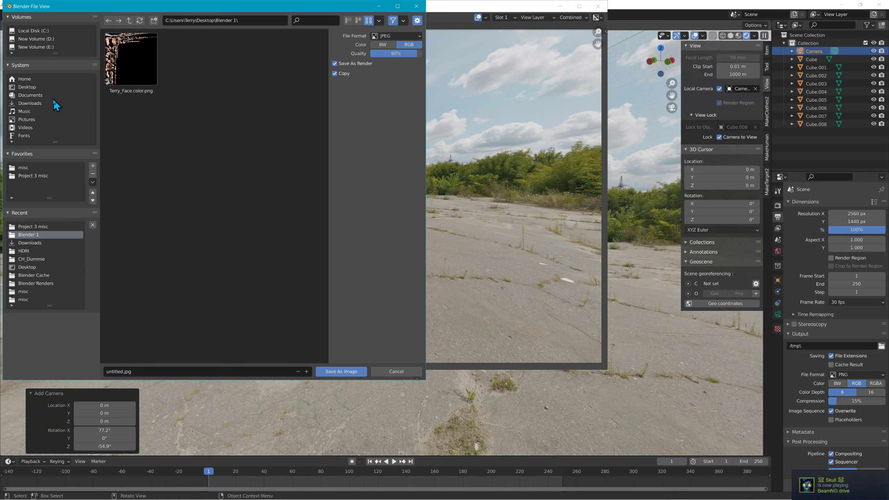
Step: Save the render to the Desktop folder as tm1.jpg and close the render window
click(27, 88)
click(146, 371)
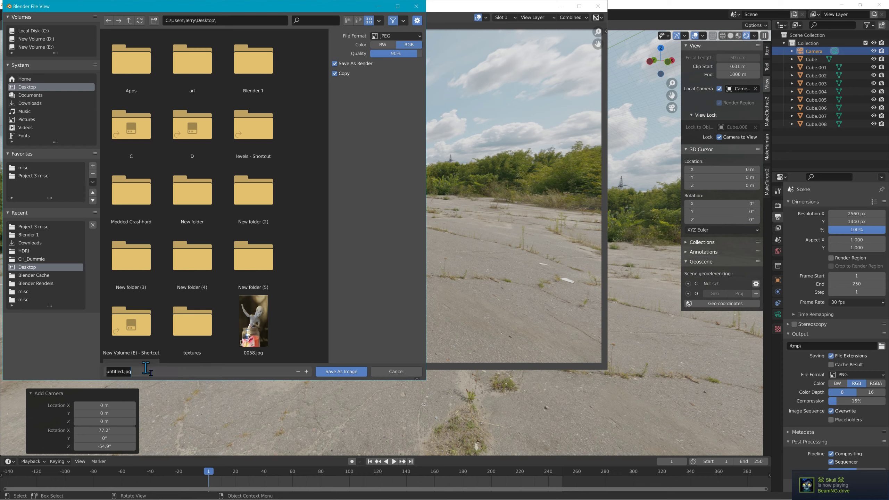
text(tm)
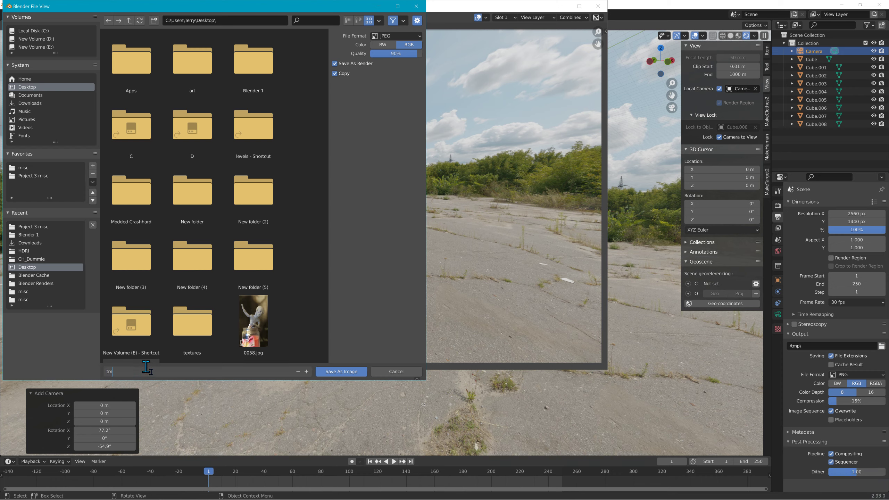
text(1)
click(340, 372)
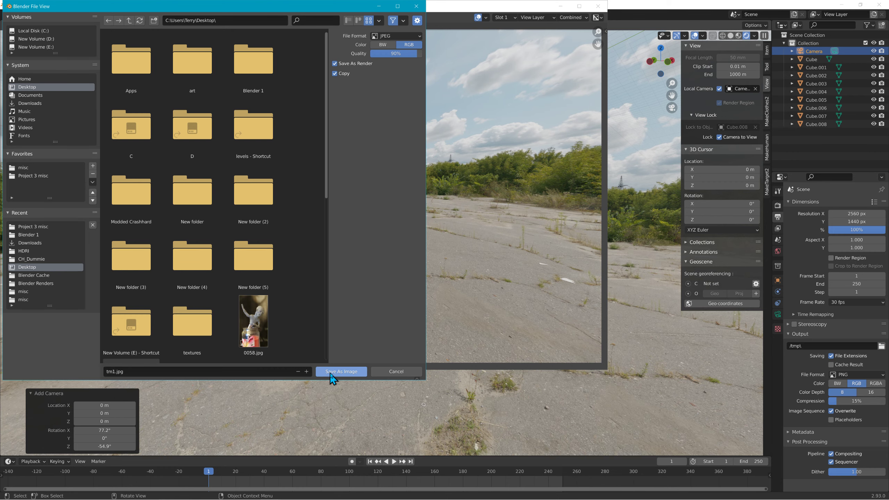
click(342, 375)
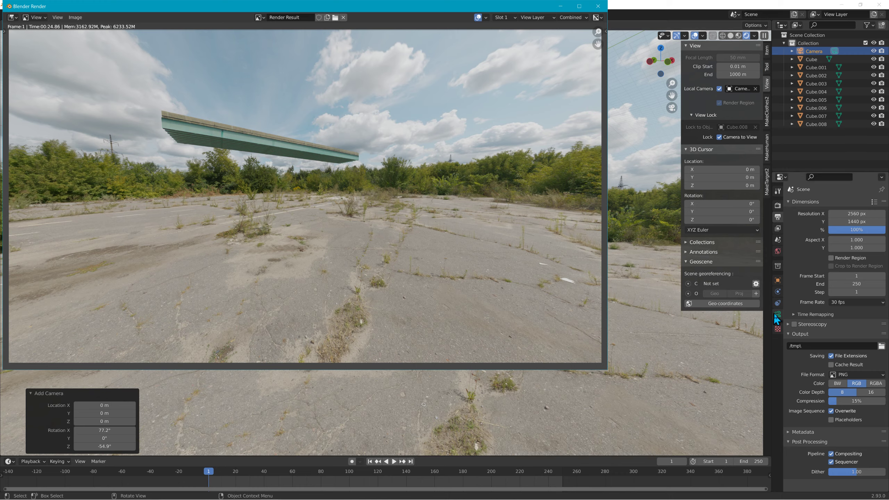
click(598, 6)
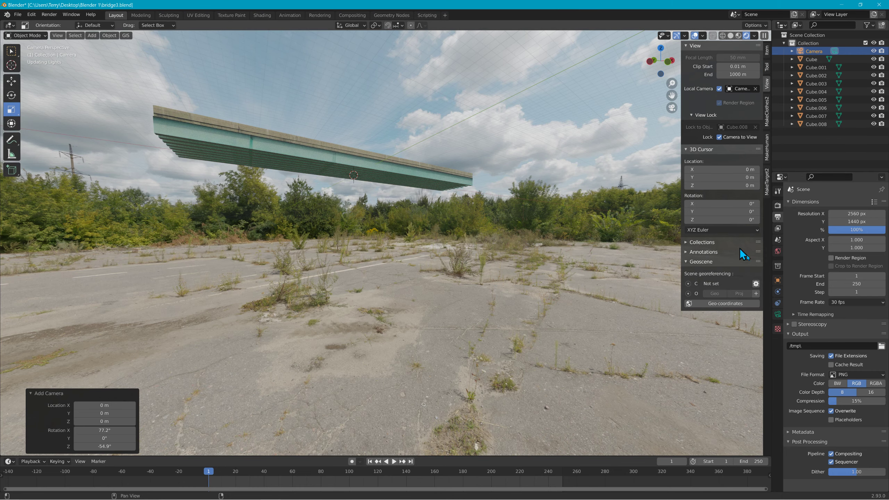
Step: Set the focal length of the scene camera to 28 mm
click(777, 315)
click(851, 241)
text(32)
key(Return)
click(851, 241)
text(28)
key(Return)
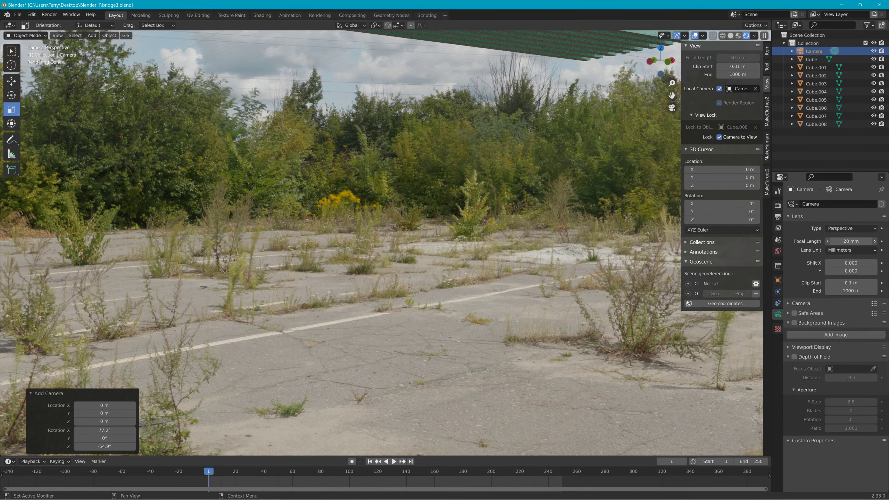
Step: Reposition the camera for a low side view showing the whole bridge span above the tree line
mouse_move(510, 173)
middle_down()
mouse_move(532, 228)
mouse_move(538, 204)
mouse_move(524, 181)
middle_up()
middle_drag(589, 108, 490, 127)
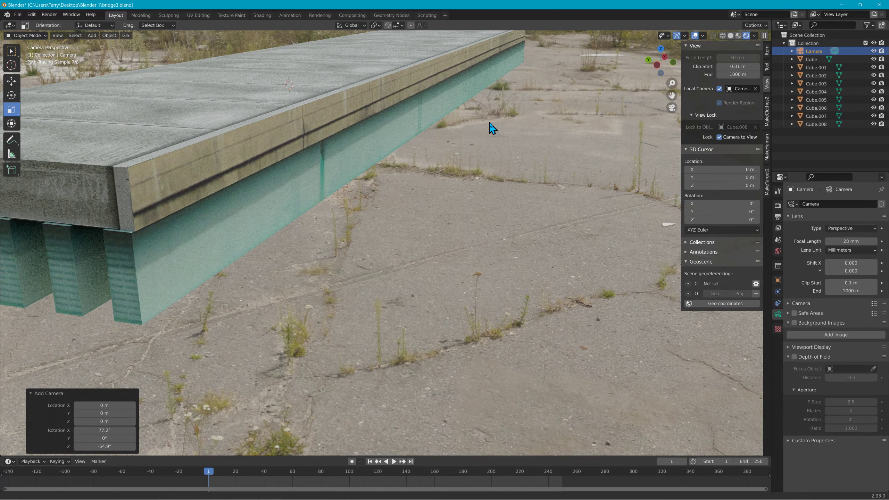
scroll(397, 114, down, 3)
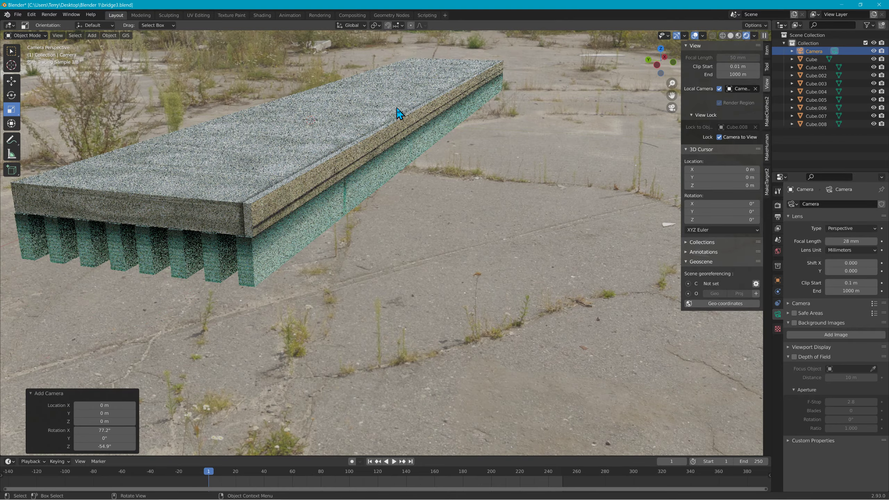
middle_drag(395, 114, 515, 146)
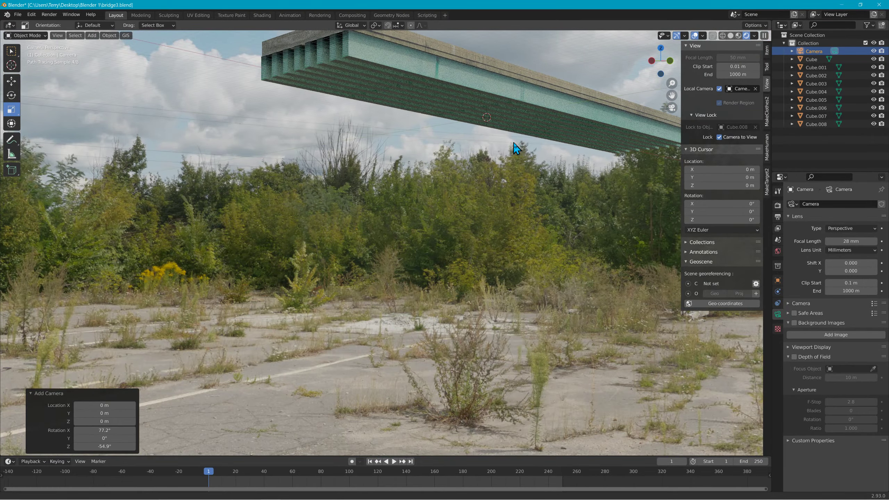
key(ctrl+z)
key(ctrl+z)
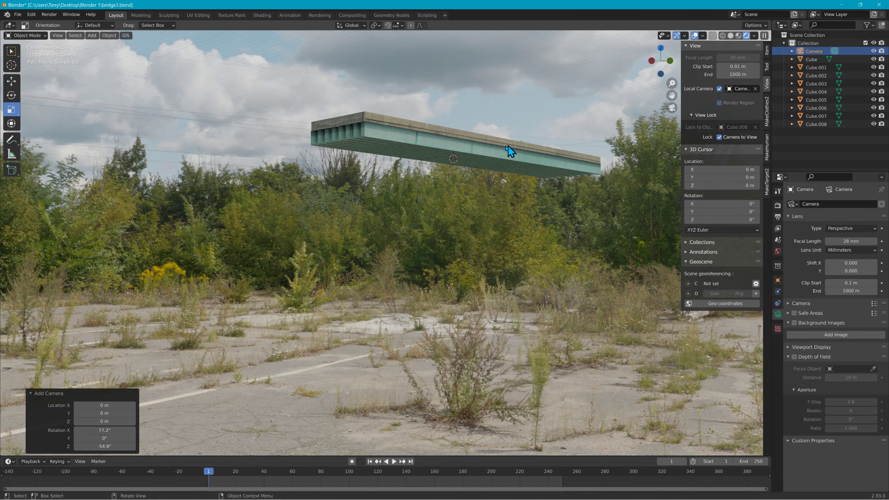
Step: Duplicate all parts of the bridge span and move the copy about -92.675 m along X, end to end with the original
drag(297, 103, 611, 201)
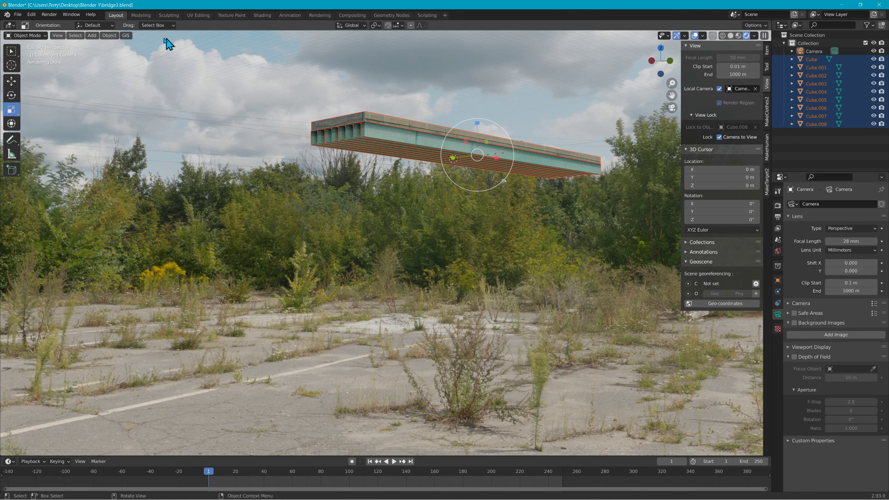
click(114, 36)
mouse_move(129, 48)
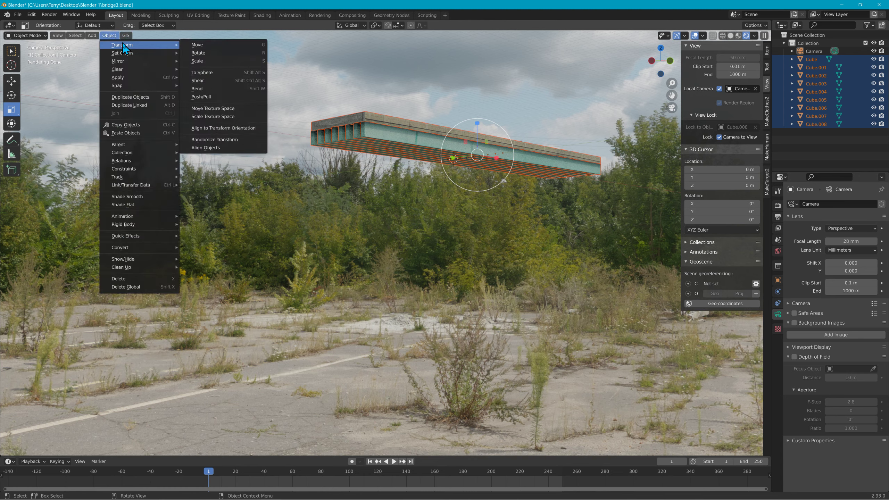
click(127, 98)
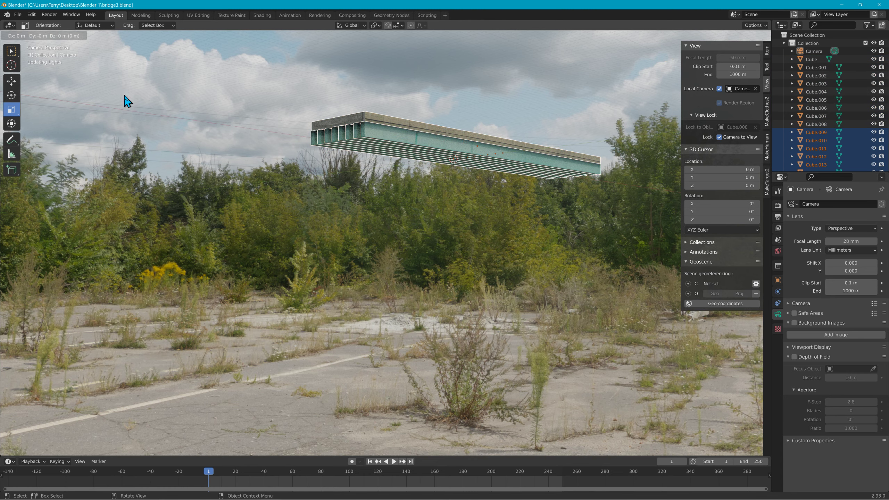
right_click(127, 101)
drag(498, 160, 453, 153)
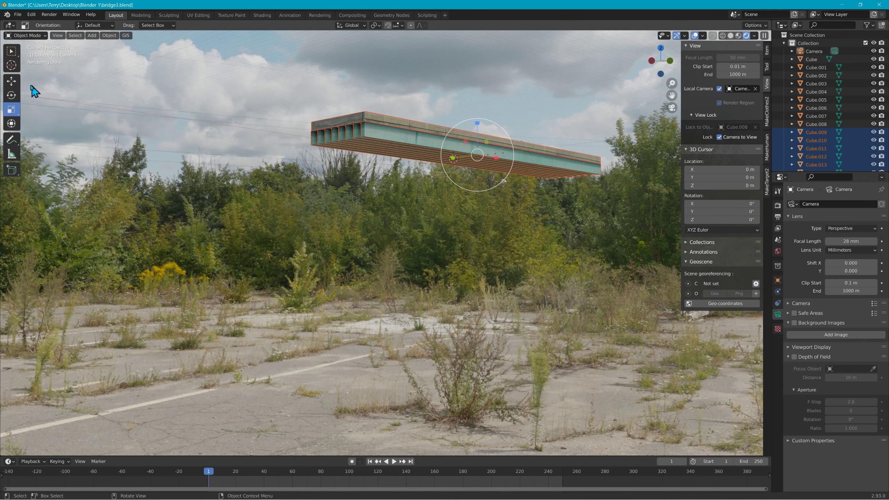
click(12, 83)
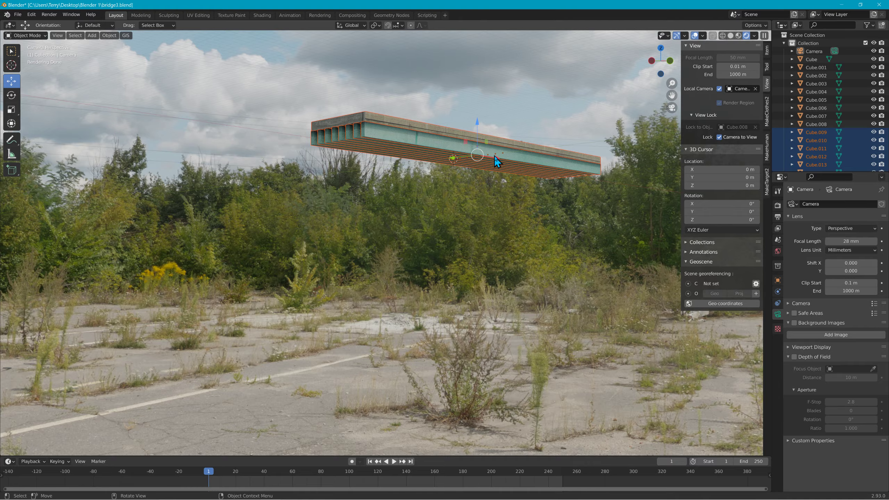
drag(496, 156, 132, 113)
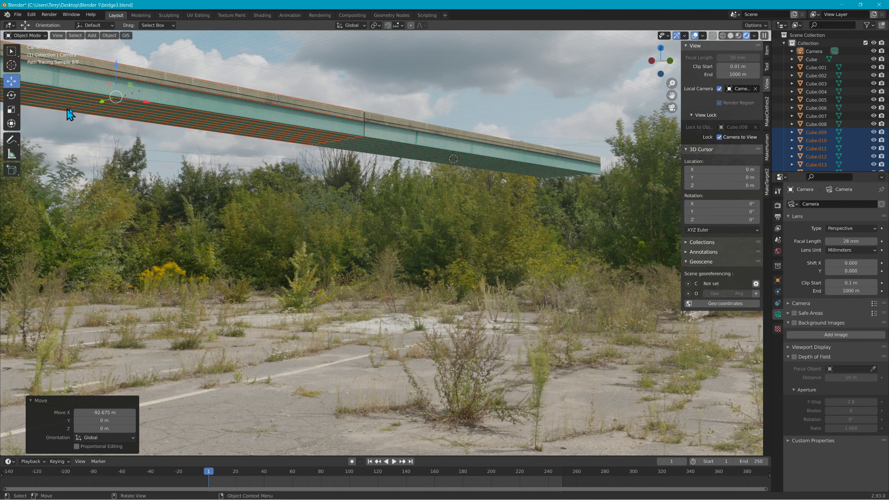
Step: Duplicate the span again to extend the bridge's far end, and shift the original middle span about -0.27 m along X
click(108, 36)
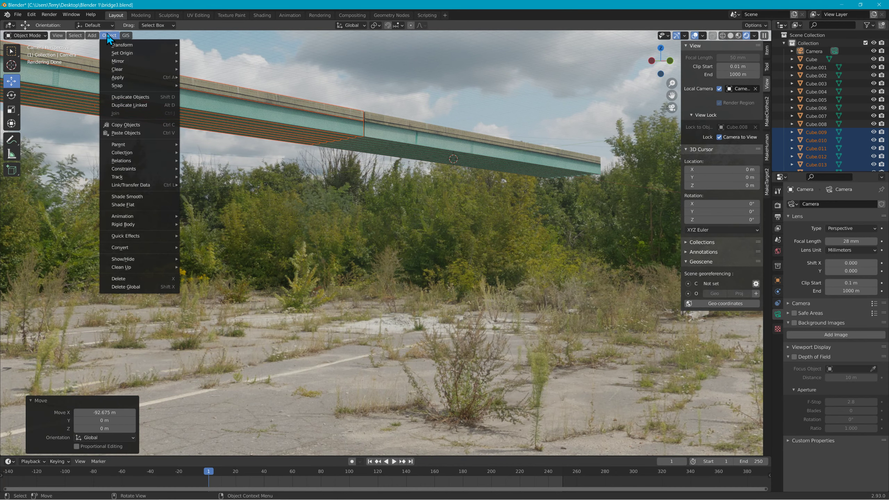
click(130, 97)
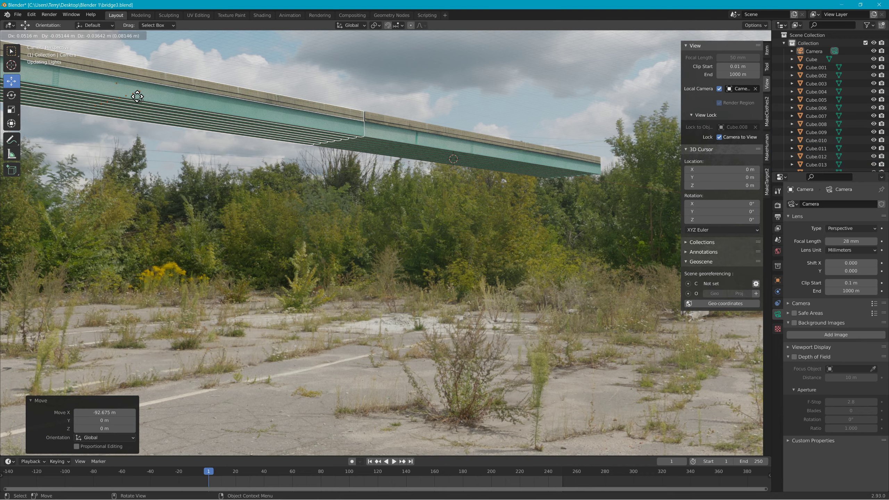
right_click(138, 97)
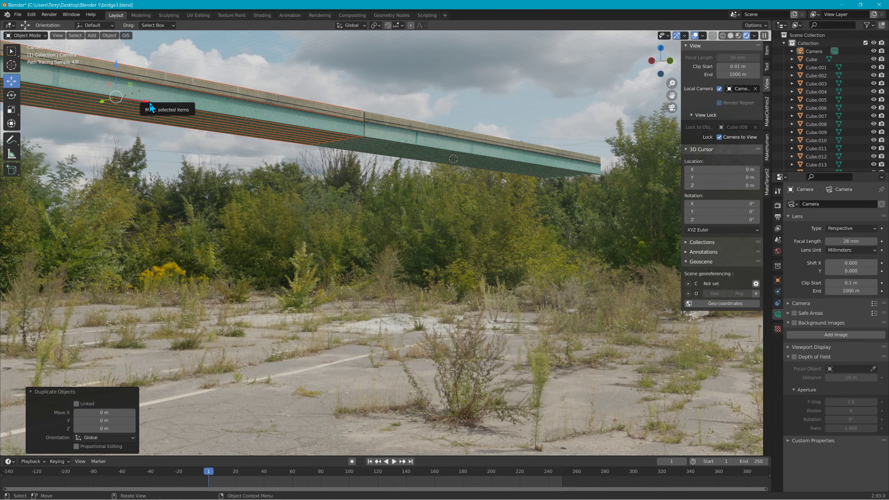
drag(149, 102, 684, 171)
key(ctrl+z)
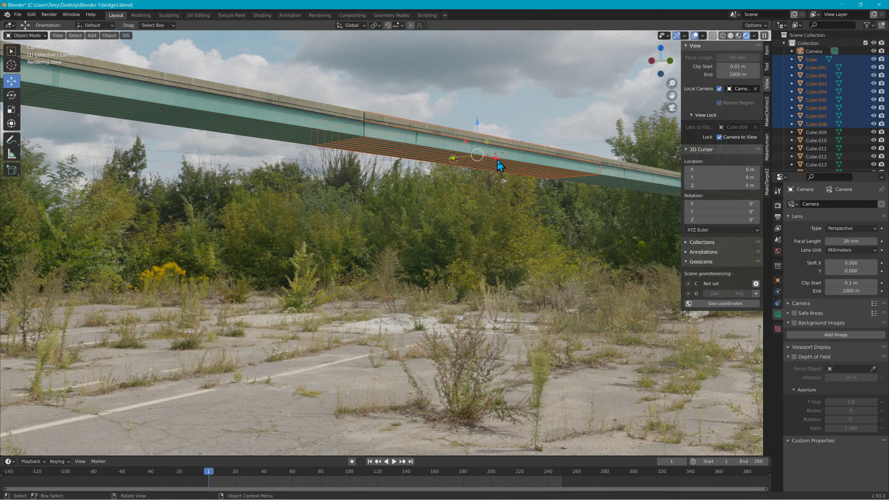
drag(497, 159, 495, 159)
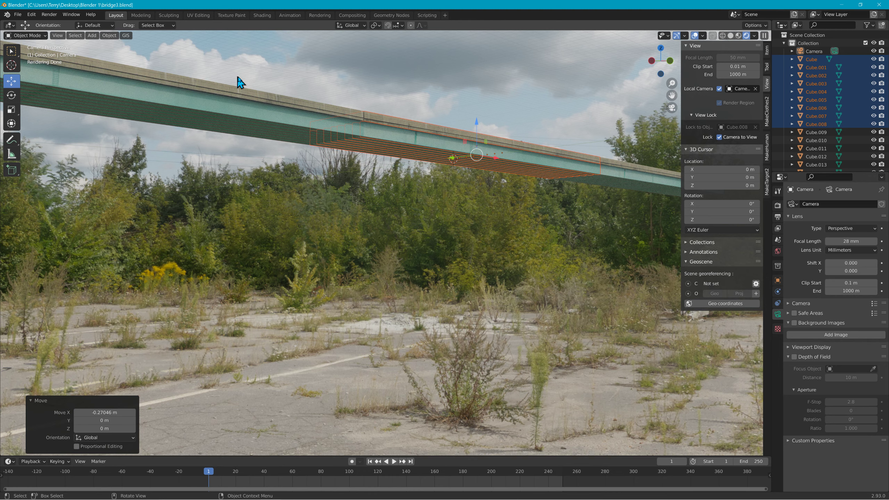
Step: Duplicate all three bridge spans and move the copies about 14.545 m along Y to form a parallel row
drag(262, 76, 624, 216)
click(109, 35)
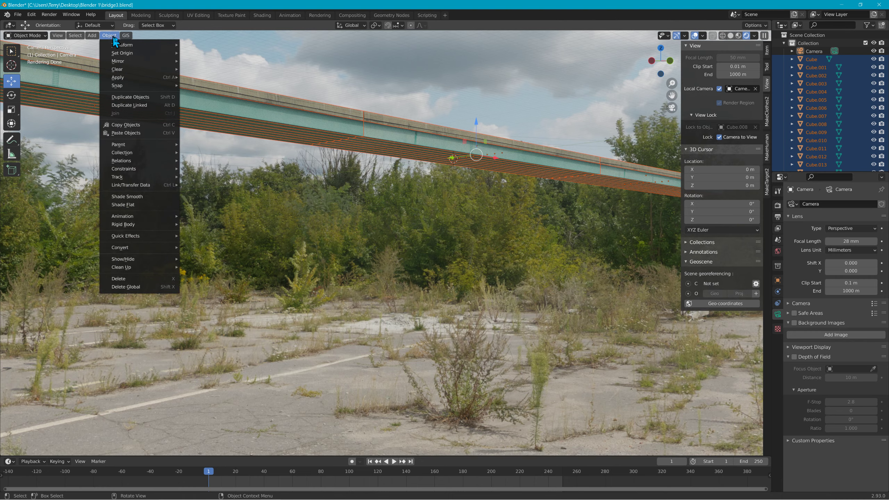
click(140, 95)
right_click(139, 97)
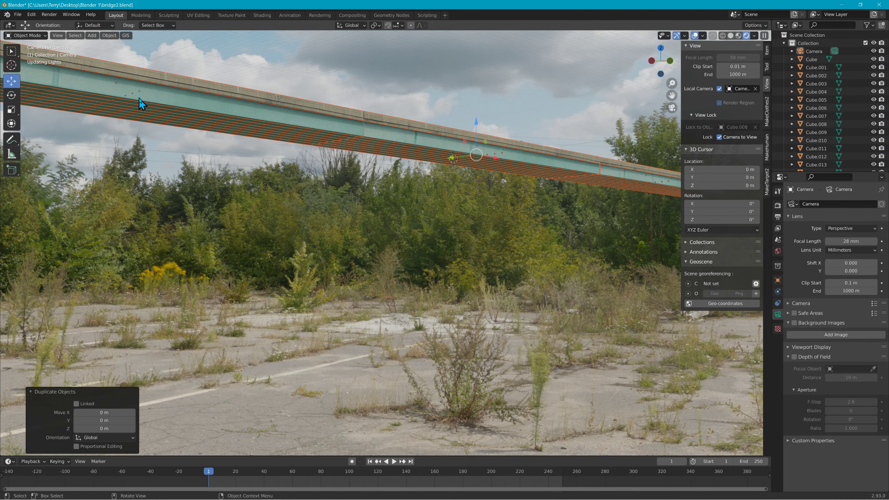
key(g)
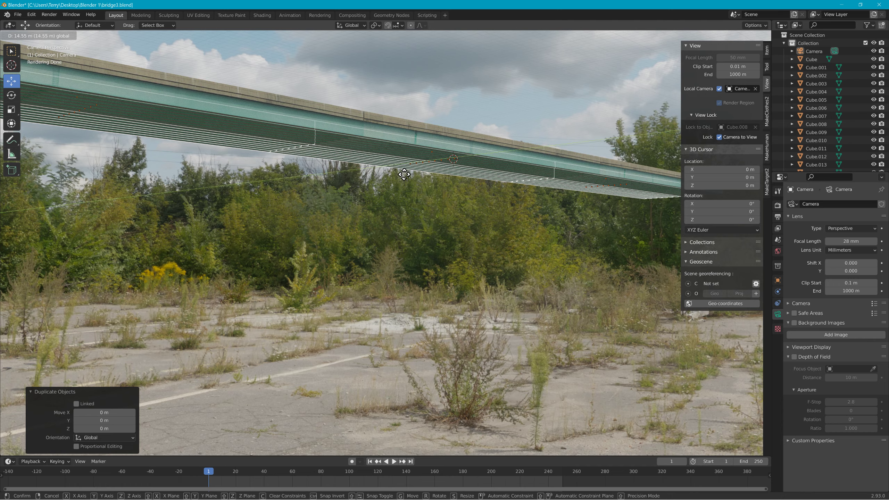
click(404, 174)
Step: Try duplicating the second row of spans and moving the copy about 270.75 m along X, and undo the move
click(110, 36)
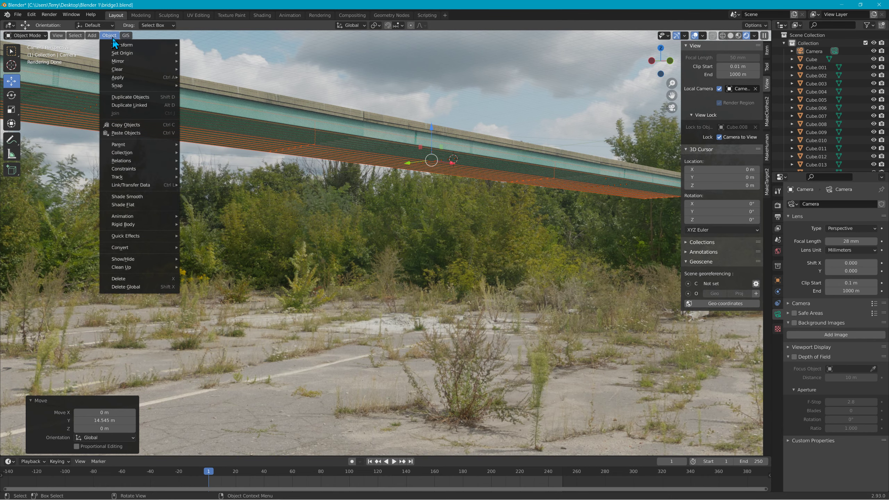
click(135, 97)
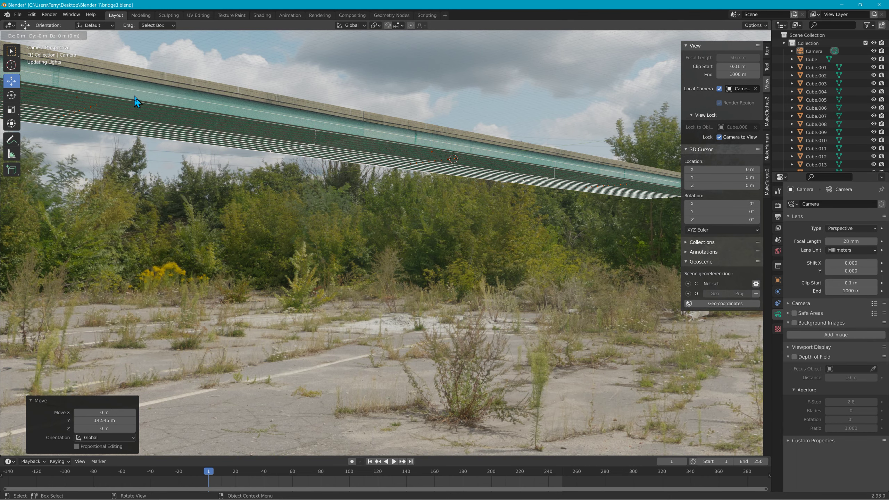
right_click(137, 101)
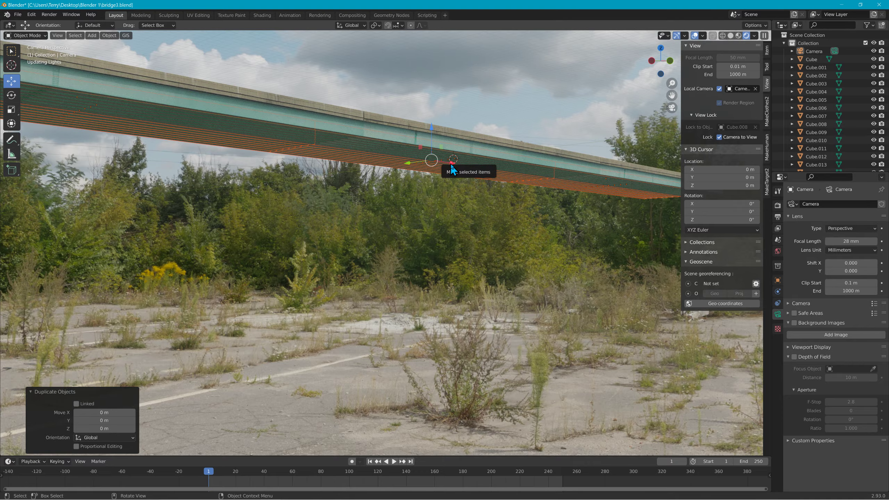
mouse_move(451, 163)
mouse_down()
mouse_move(768, 214)
mouse_move(22, 230)
mouse_up()
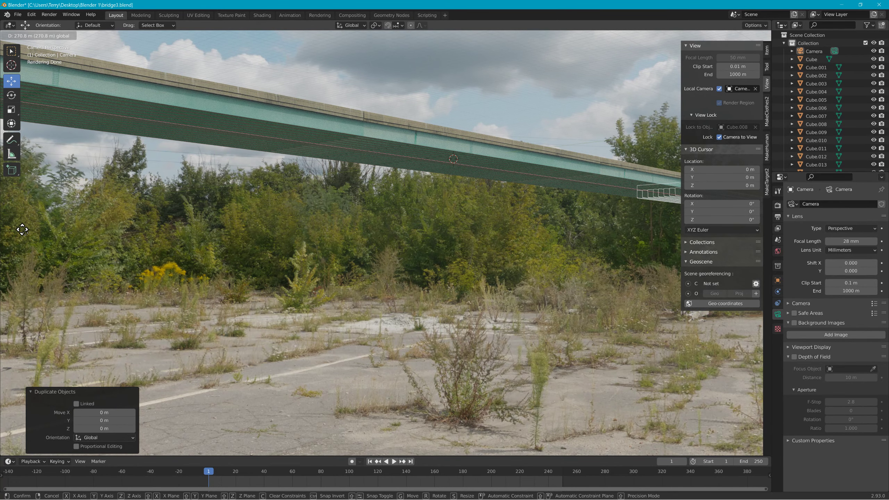
drag(22, 230, 21, 229)
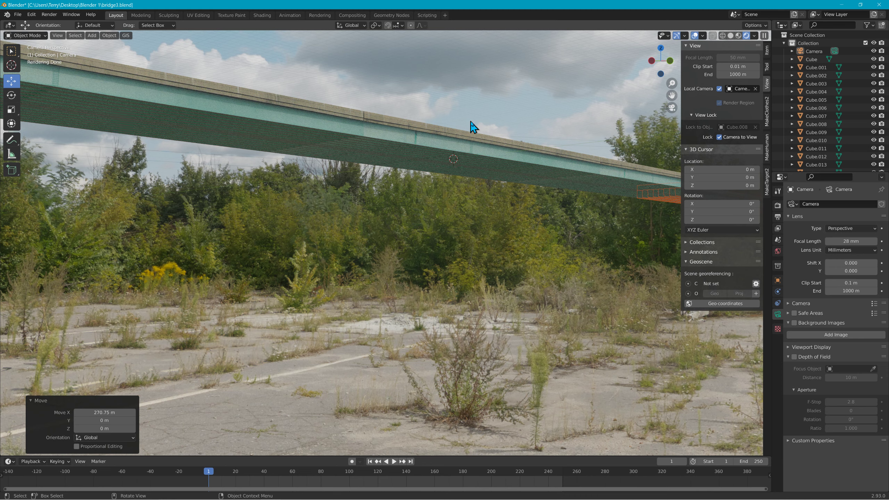
key(ctrl+z)
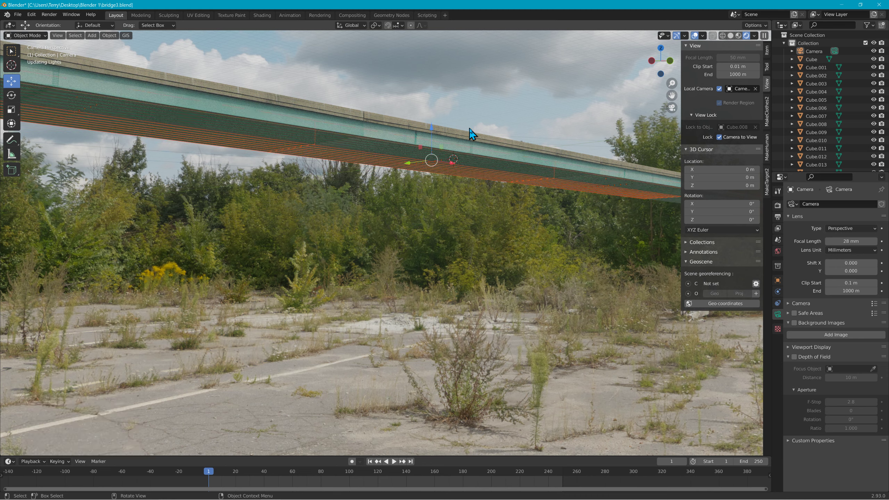
Step: Duplicate the far-end bridge span and move the copy along X, end to end with the original, to lengthen the bridge
drag(468, 113, 511, 215)
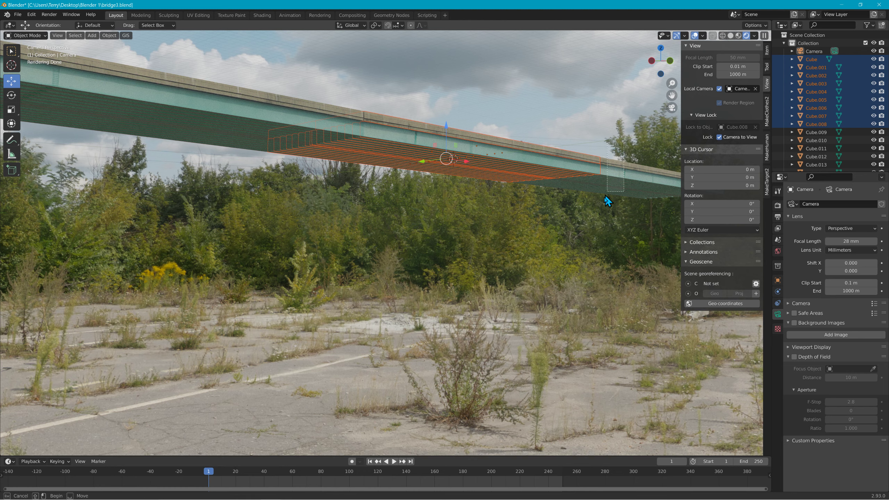
click(605, 178)
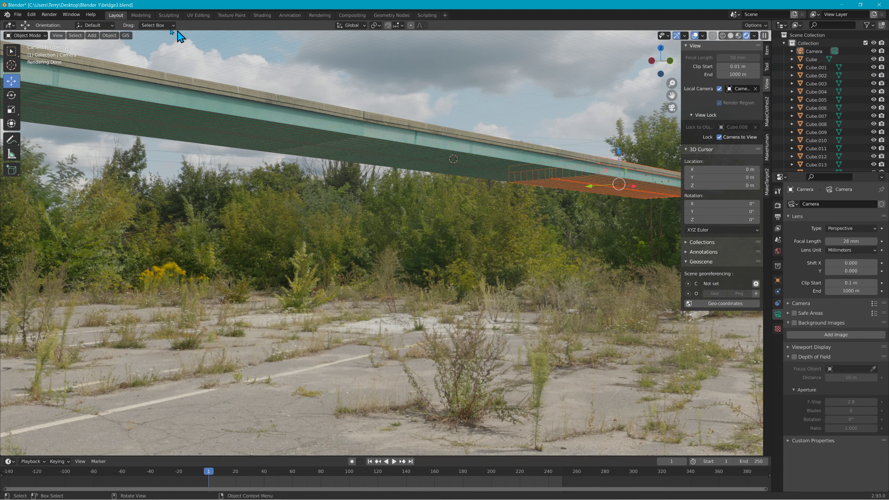
click(109, 35)
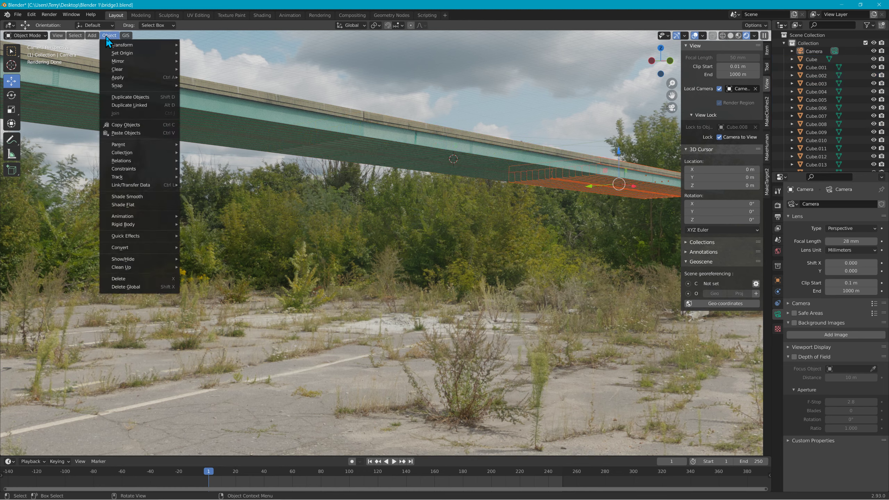
click(143, 97)
right_click(304, 124)
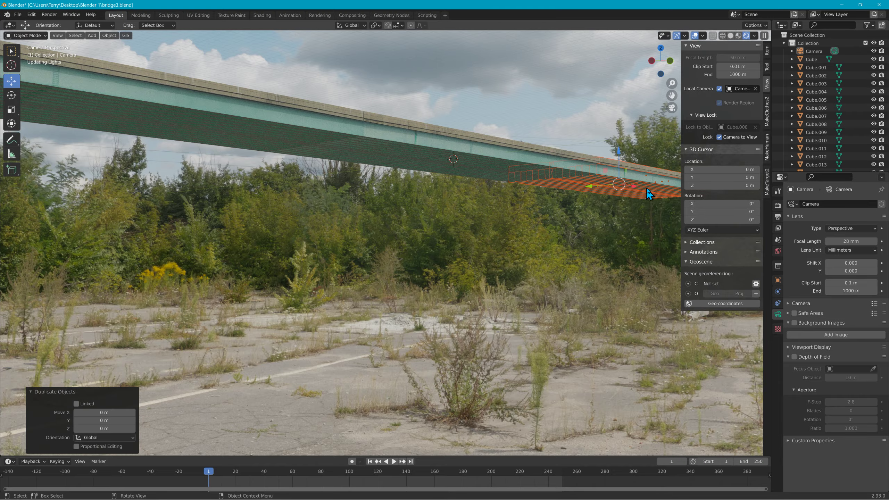
key(g)
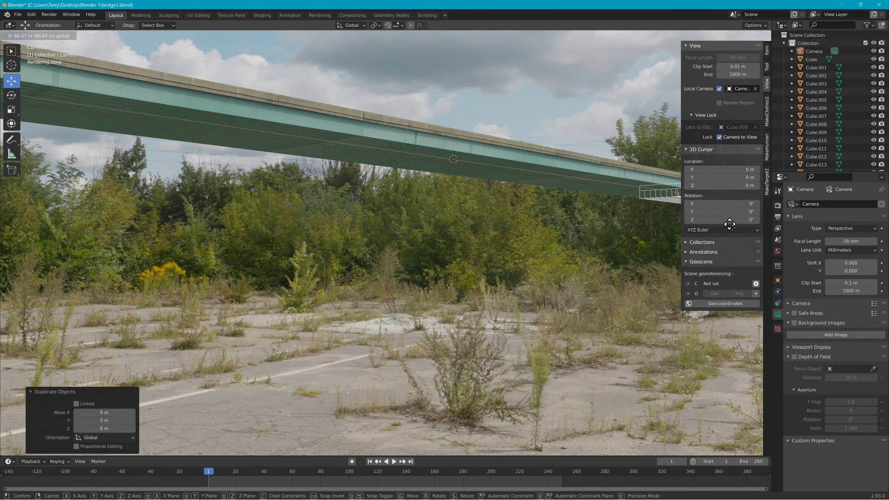
right_click(603, 225)
key(ctrl+z)
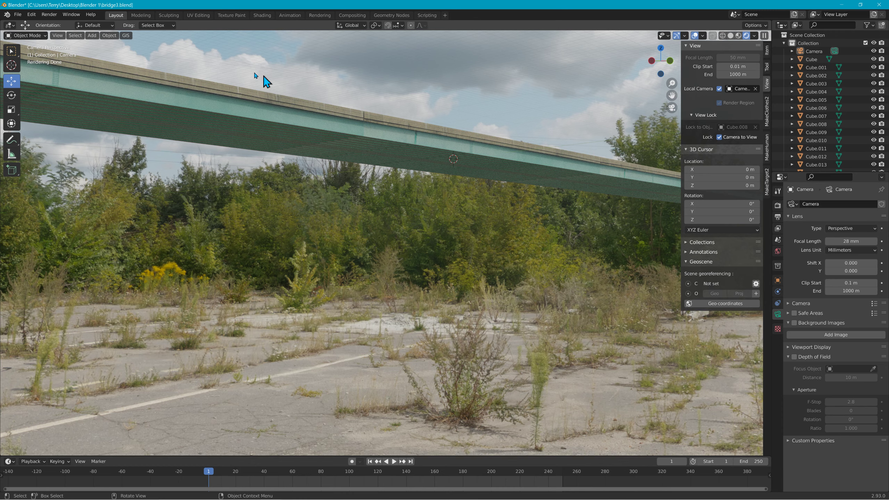
Step: Render a still image of the lengthened bridge and close the render window
click(57, 14)
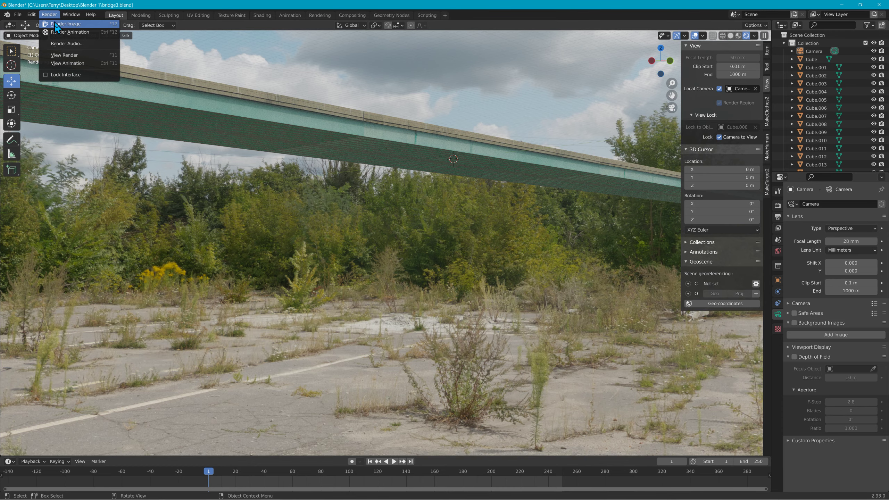
click(58, 22)
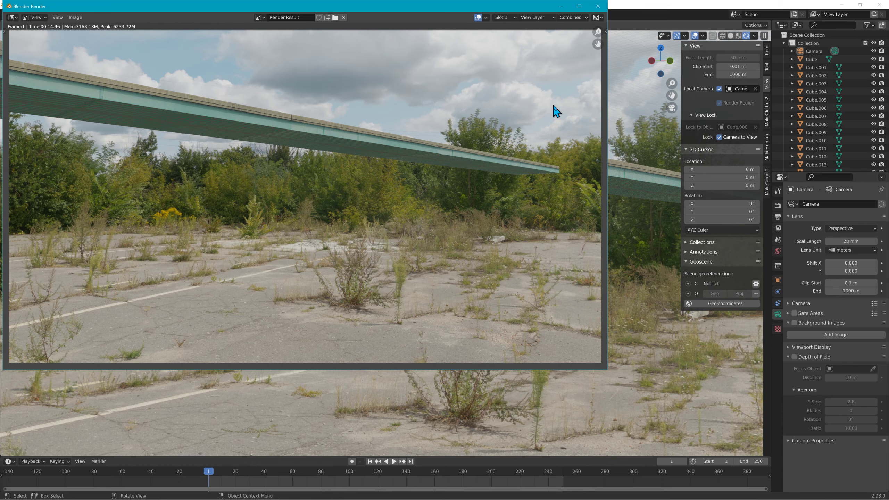
click(598, 6)
Step: Reframe the camera so the bridge crosses in front of the concrete wall and brick building
middle_drag(449, 174, 417, 190)
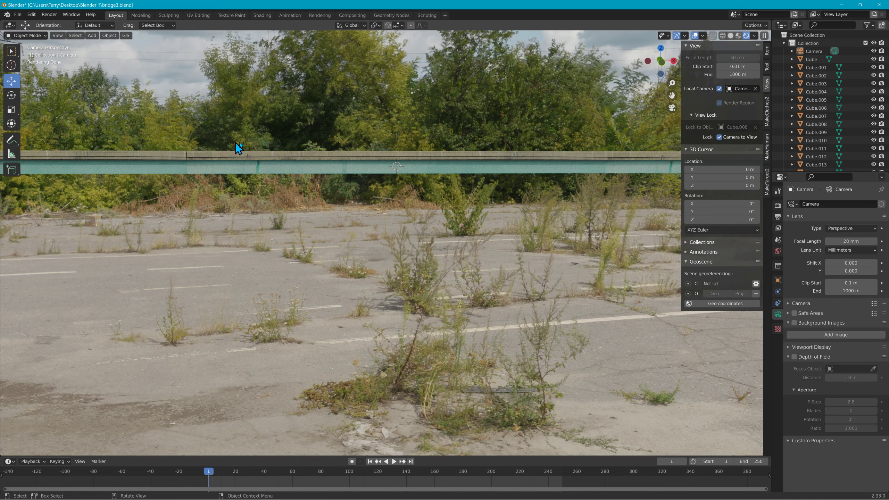
scroll(214, 119, down, 5)
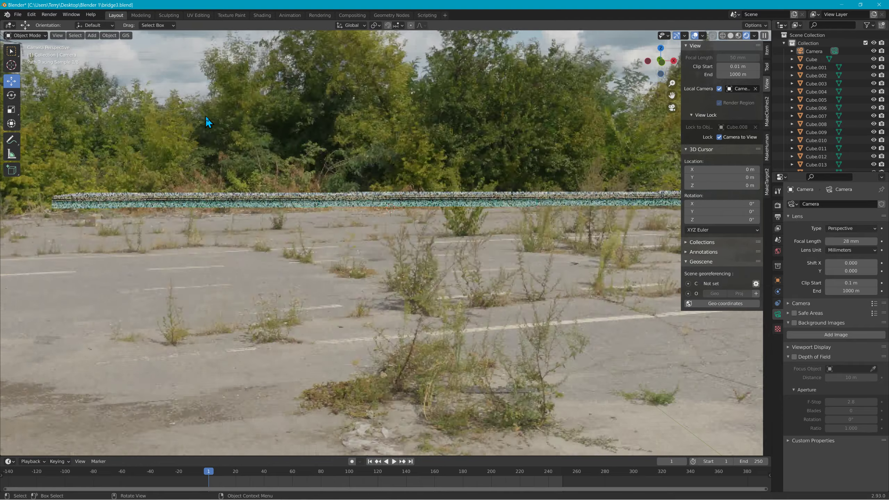
scroll(210, 121, down, 3)
middle_drag(319, 140, 130, 157)
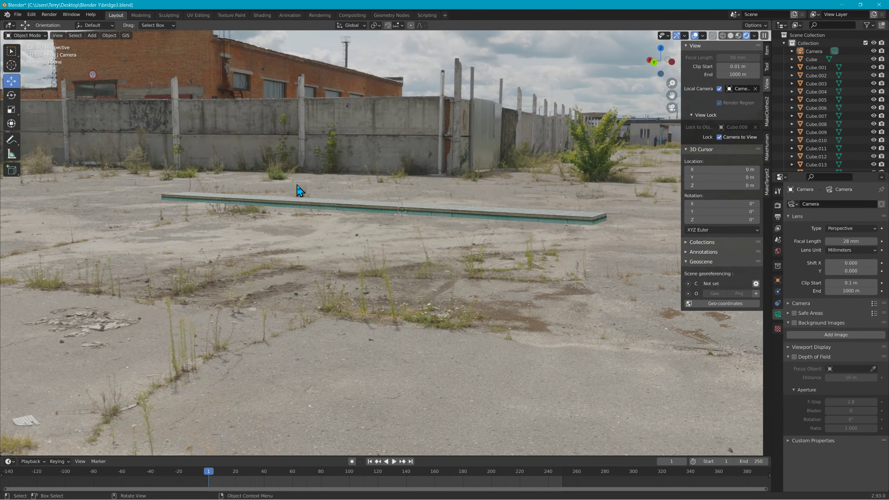
scroll(298, 190, up, 3)
scroll(299, 191, up, 4)
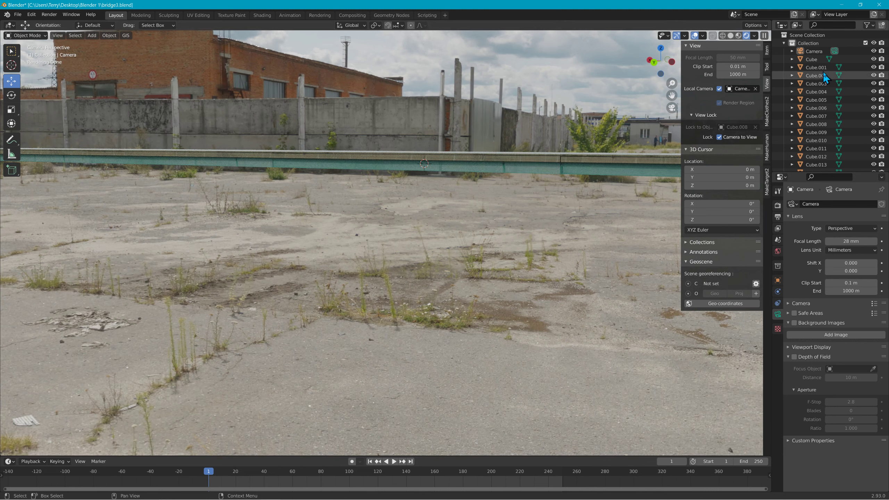
Step: Duplicate all bridge parts from Cube through Cube.107, leaving the copies in place
click(812, 59)
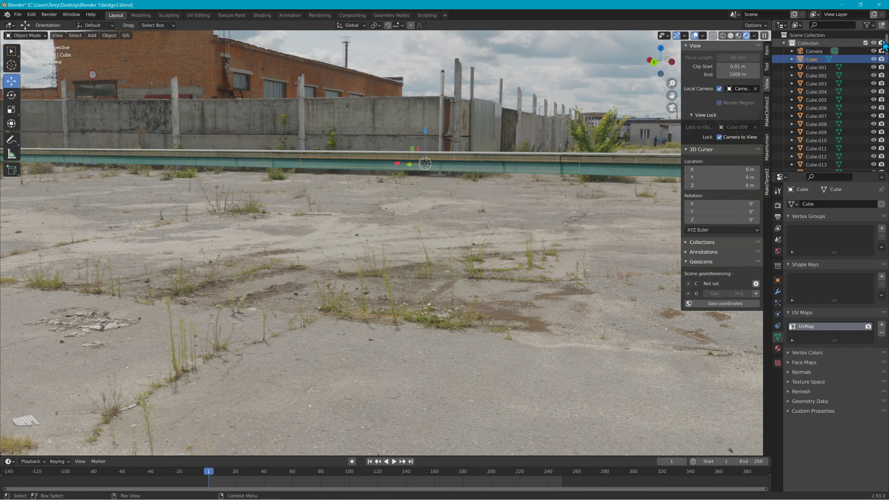
scroll(812, 106, down, 20)
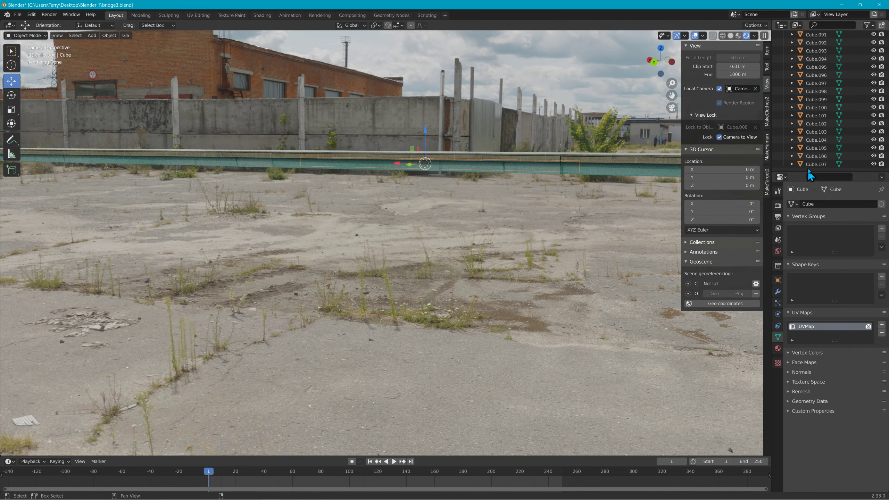
shift+click(812, 164)
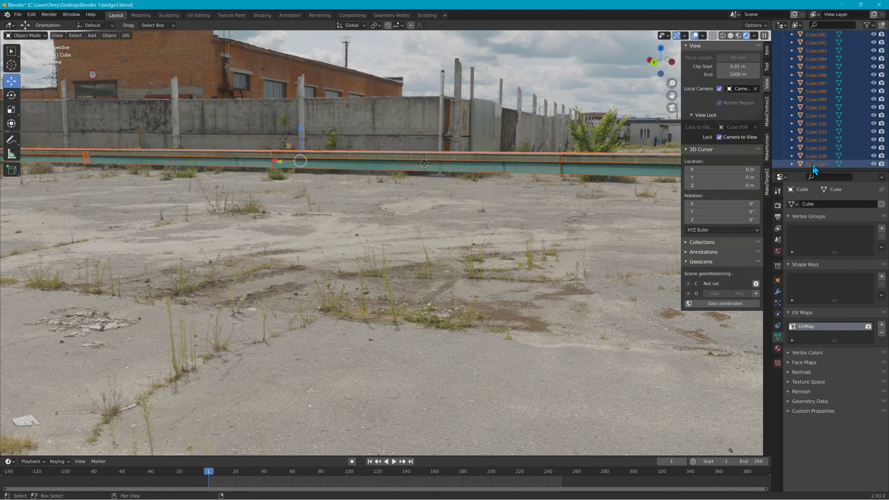
click(108, 35)
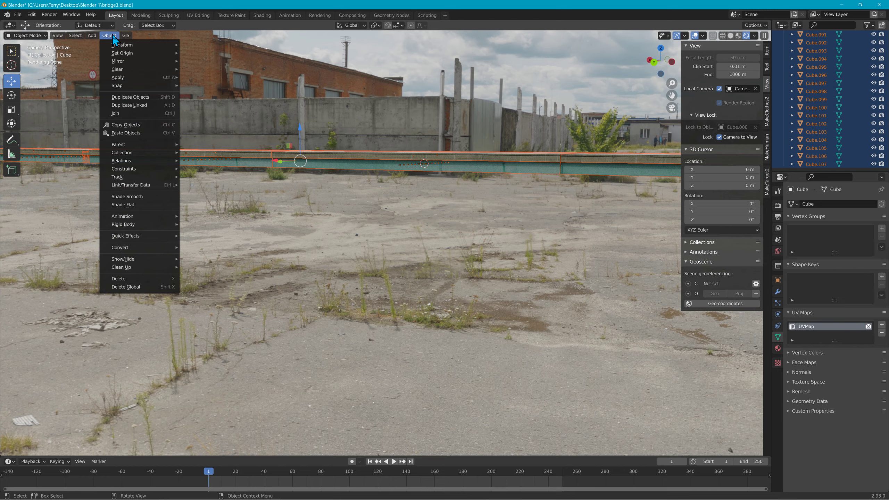
click(149, 98)
right_click(147, 96)
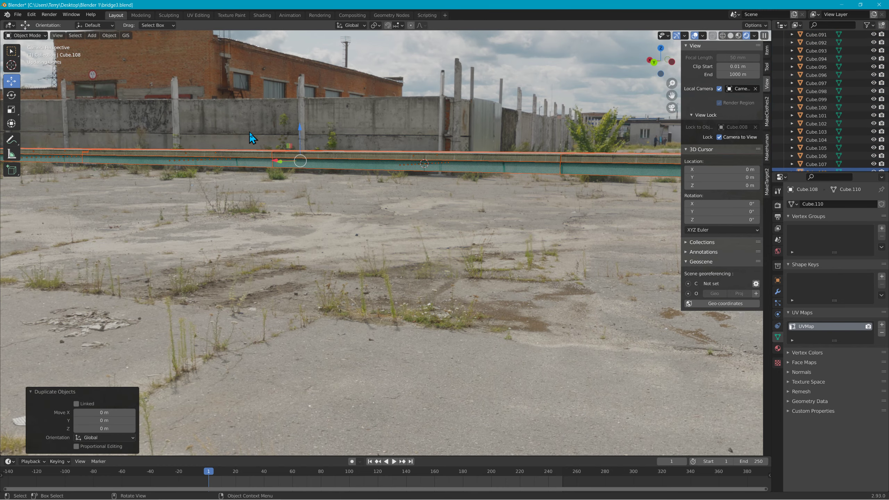
key(r)
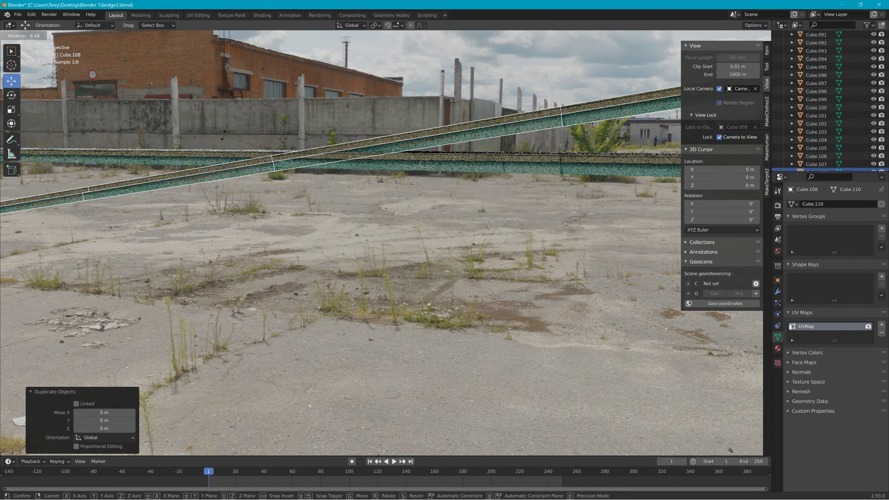
key(x)
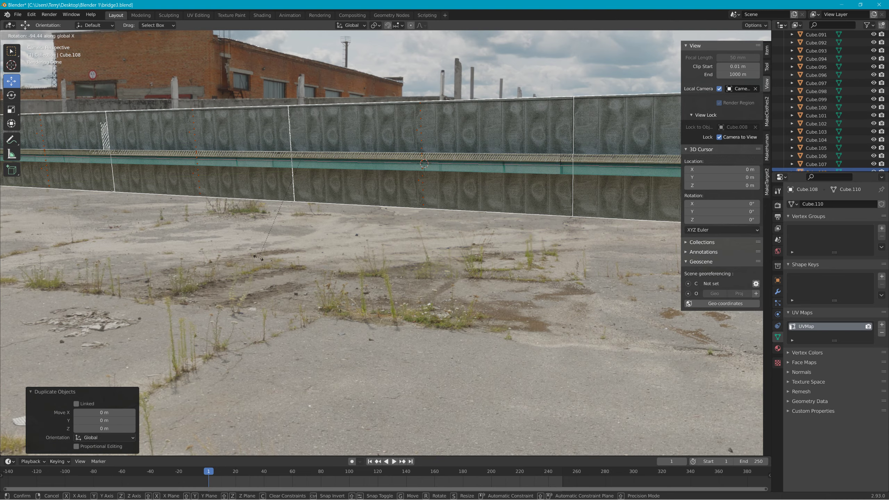
right_click(258, 258)
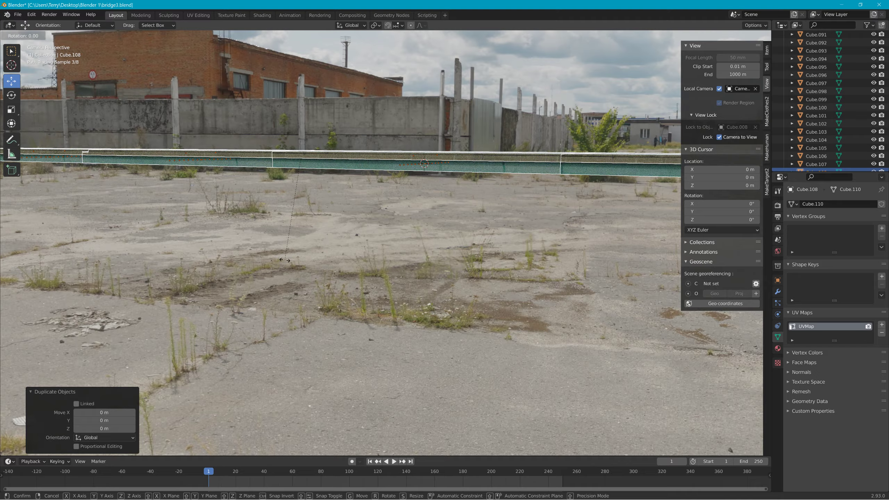
Step: Rotate the copied bridge about 101° around the global Z axis and lower it about 22.8 m
key(x)
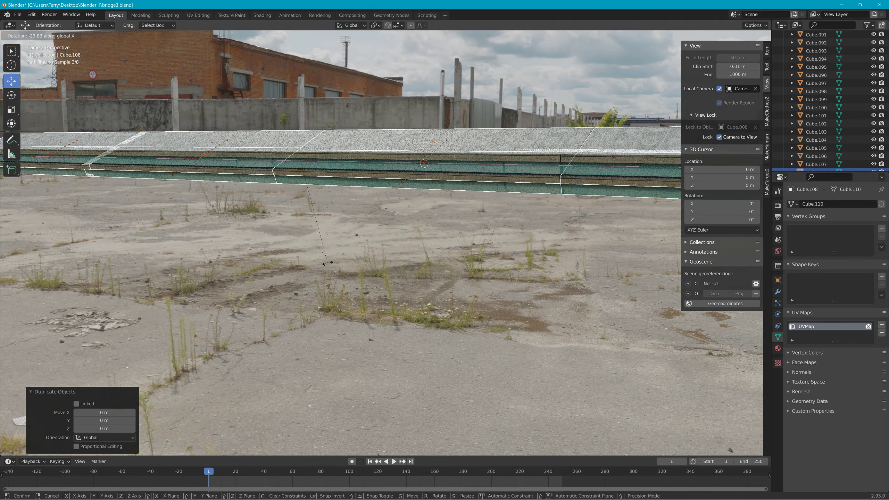
key(y)
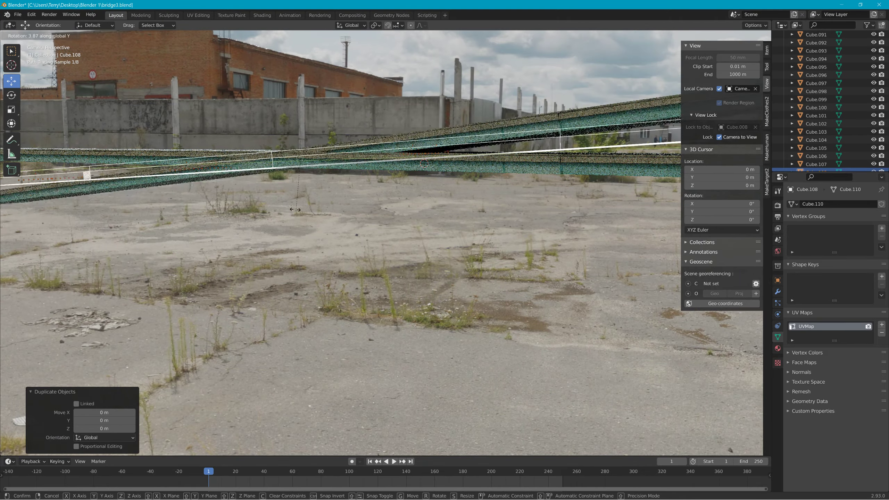
key(z)
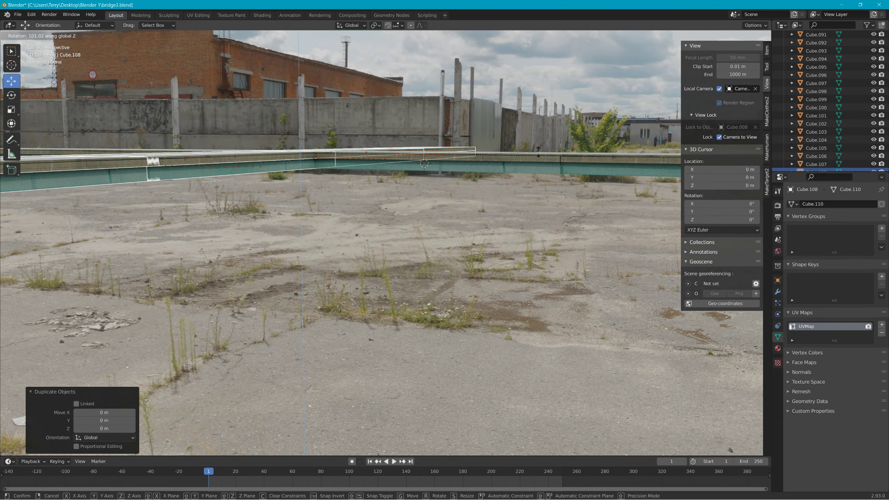
click(538, 151)
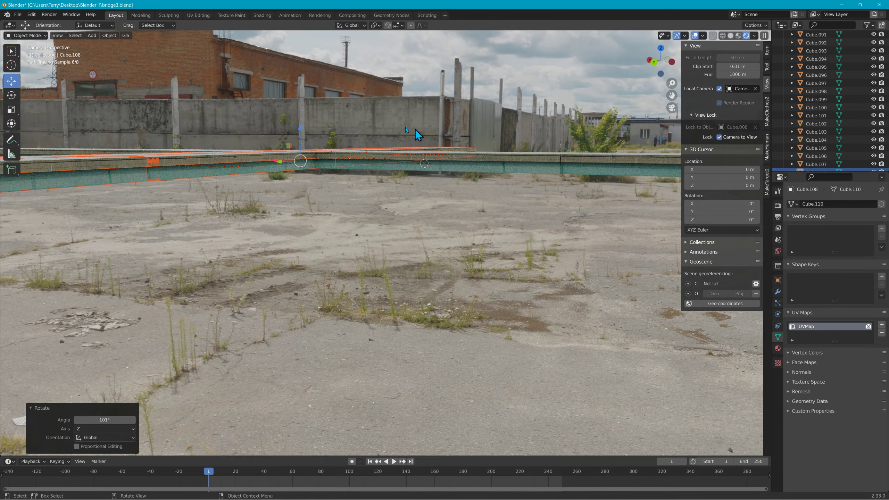
drag(300, 133, 307, 35)
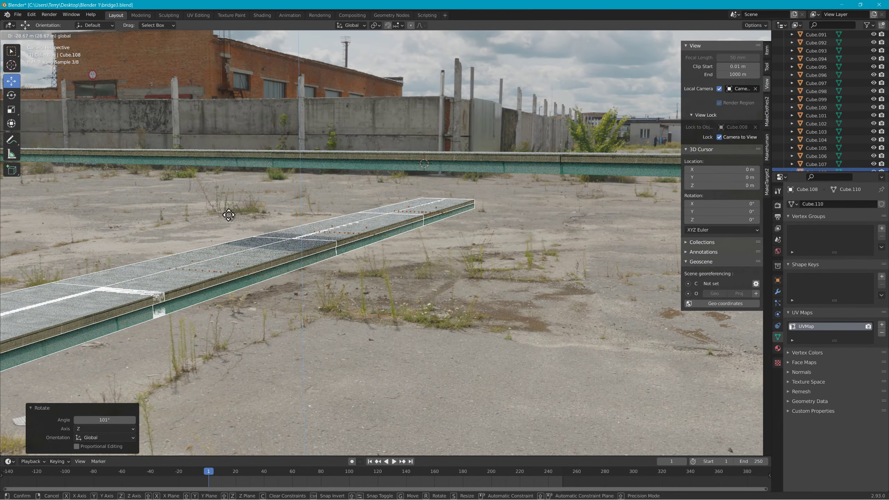
click(230, 197)
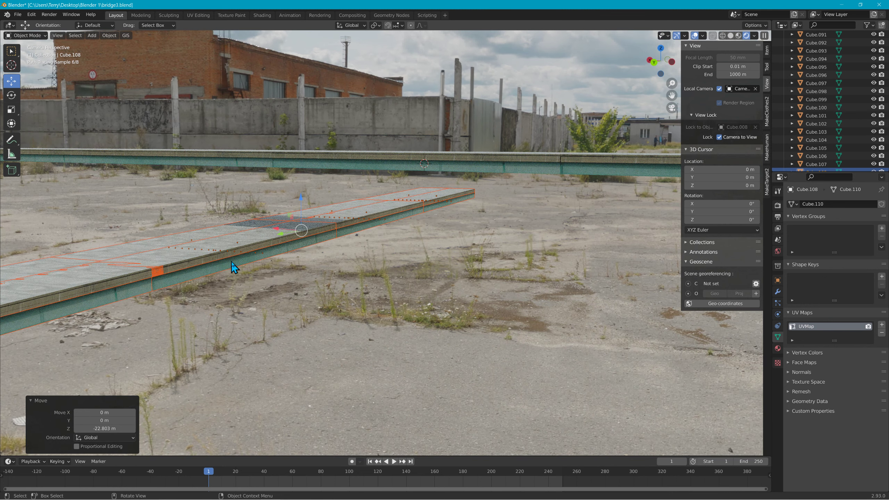
Step: Duplicate the lowered crossing bridge and move the copy about -327.35 m along Y, beyond its far end
click(108, 37)
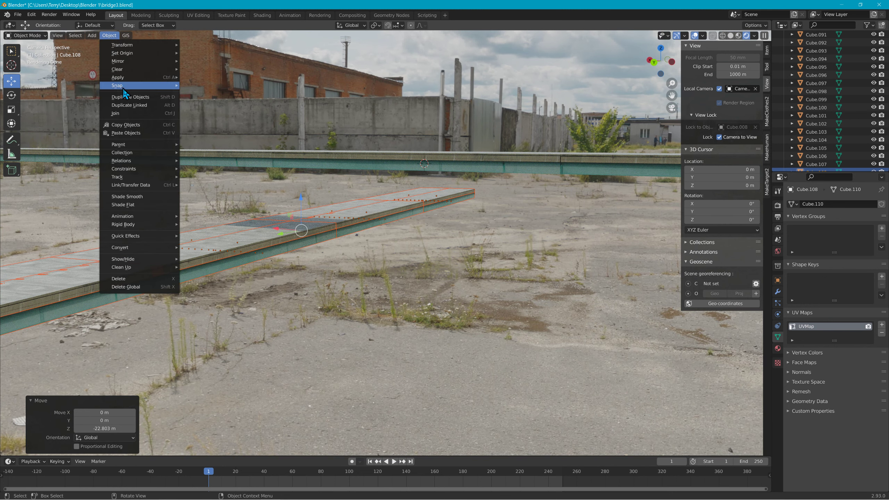
click(129, 97)
click(128, 96)
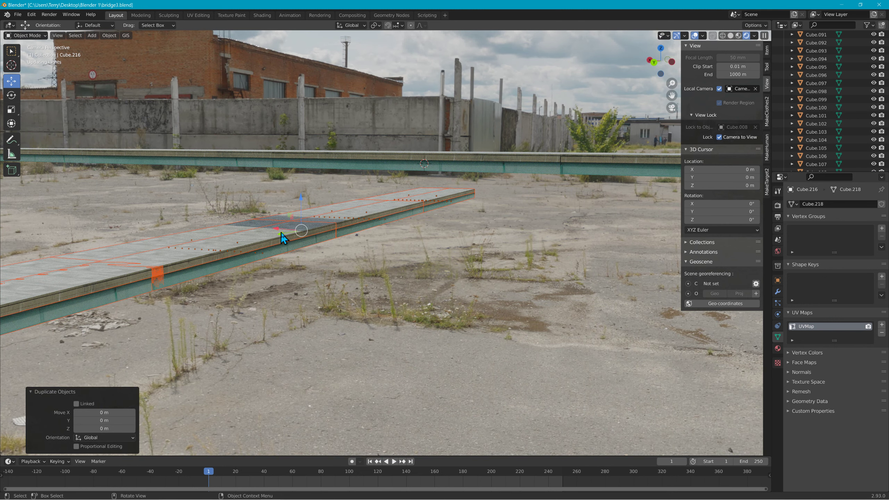
key(g)
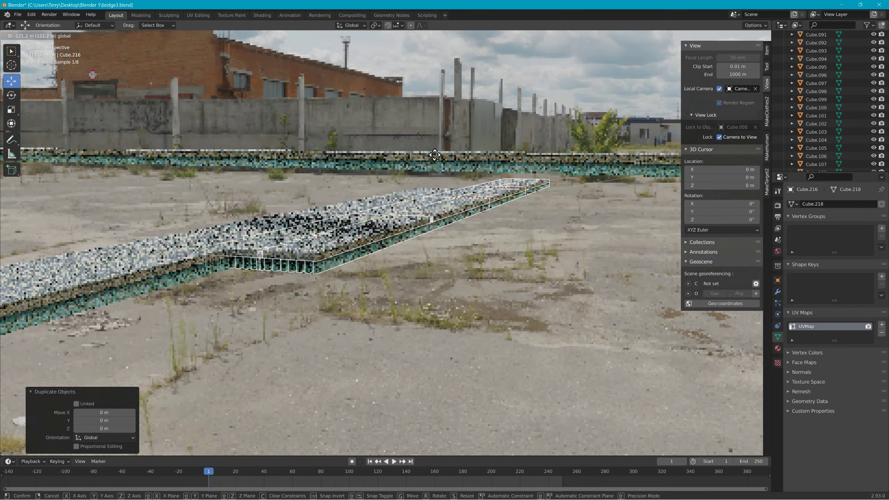
right_click(527, 78)
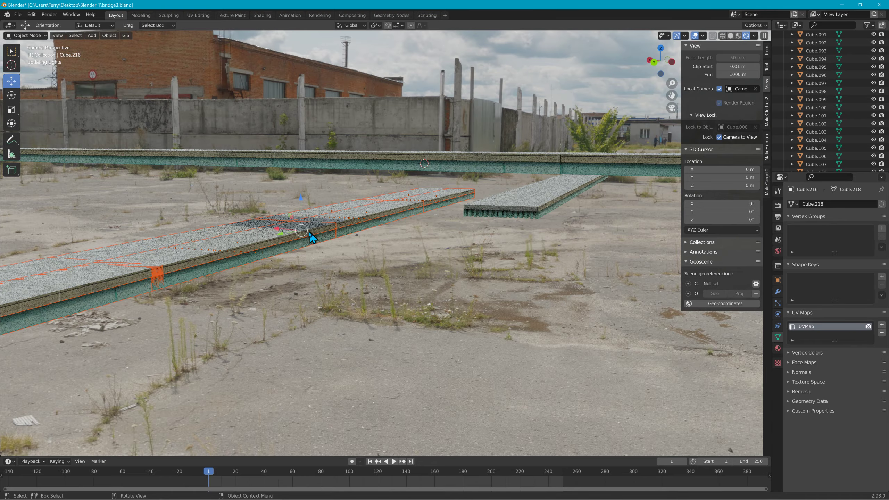
drag(287, 239, 556, 182)
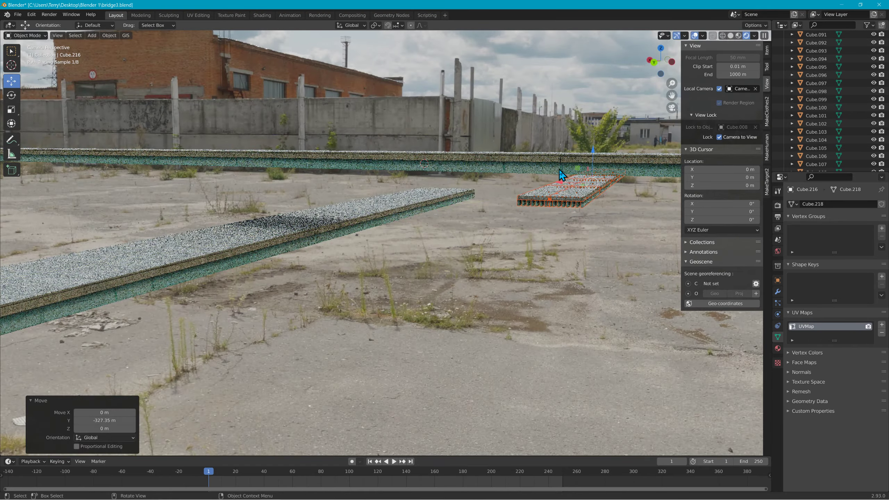
Step: Shift the new copy about 64.14 m along X, followed by about -22.26 m along X and 9.51 m along Z
key(g)
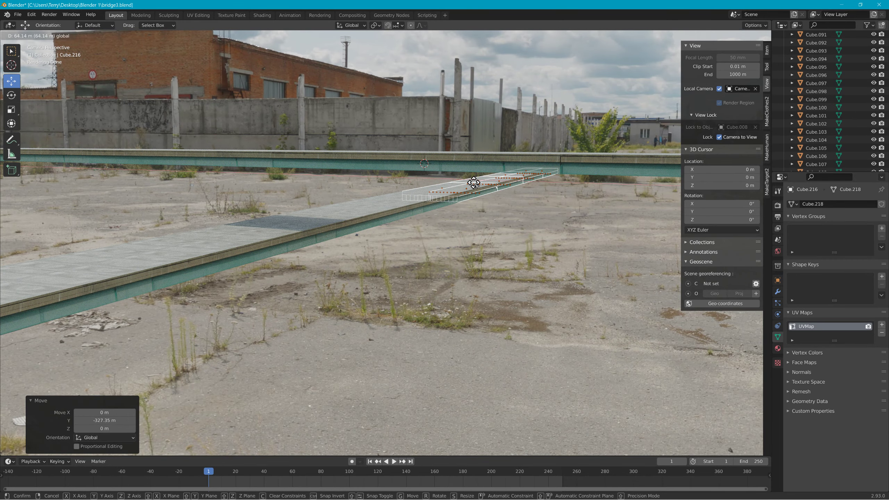
click(474, 182)
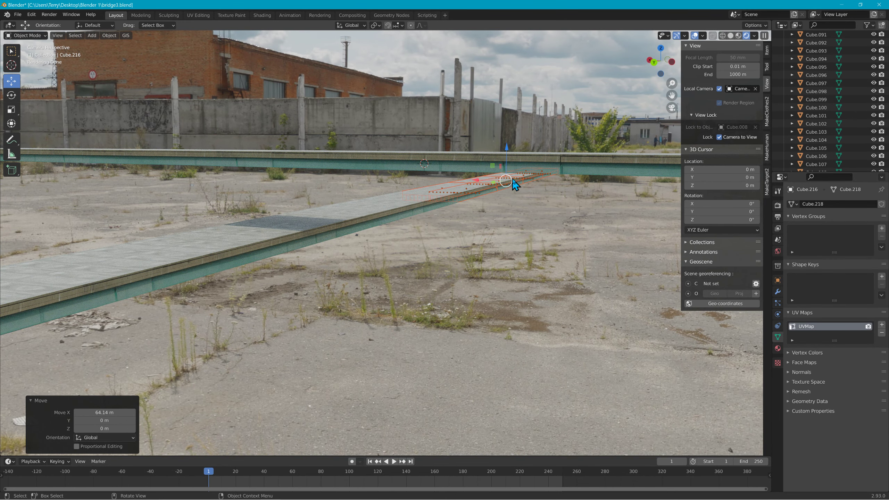
key(g)
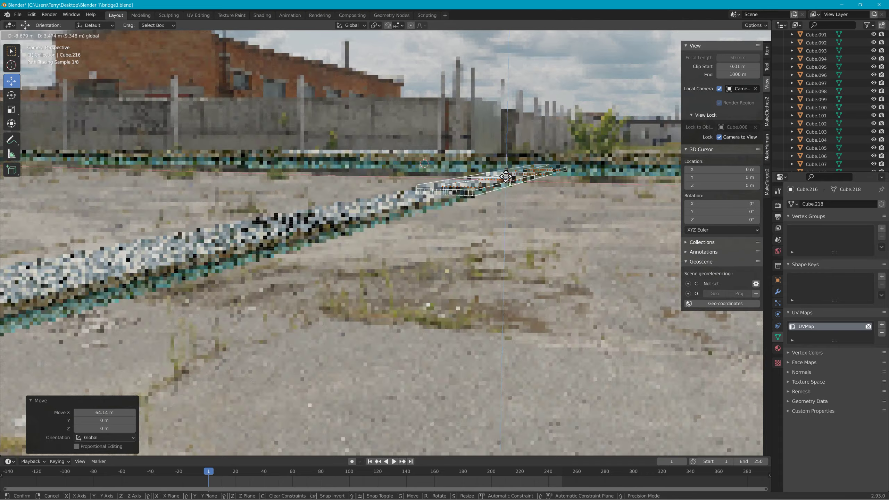
click(523, 169)
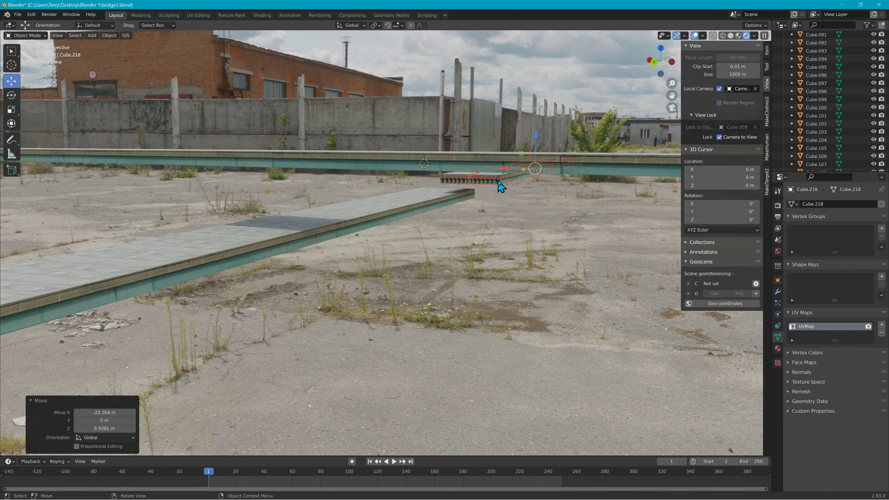
Step: Undo the last shifts of the crossing bridge copy and add a 2 m plane at the world origin
key(ctrl+z)
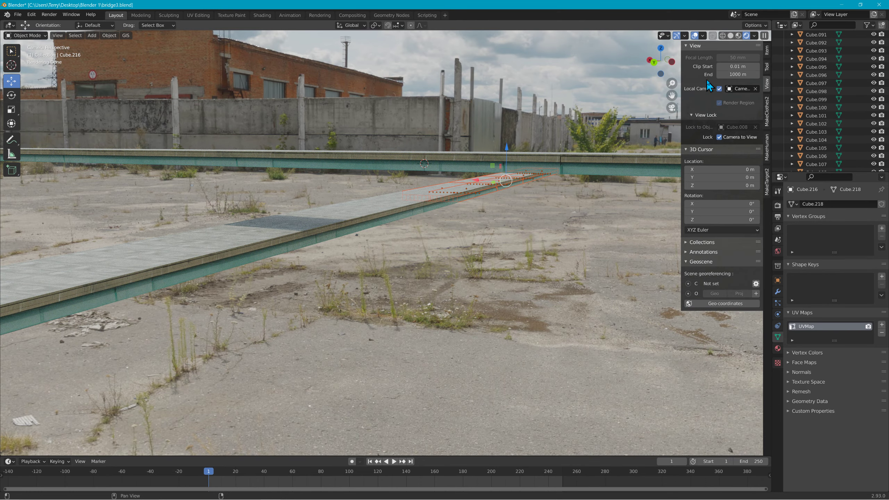
click(93, 36)
mouse_move(104, 47)
click(191, 51)
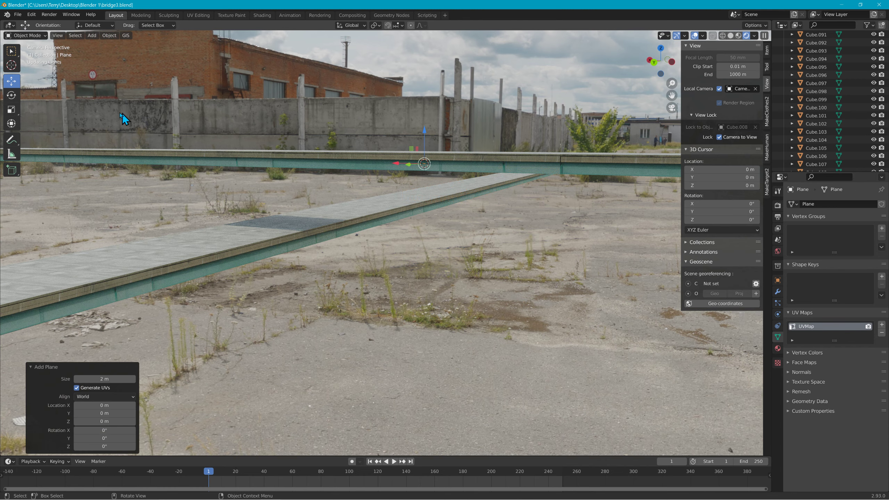
Step: Scale the plane uniformly by 76.159 and again by 2.523, and move it -62.224 m along Z
click(10, 113)
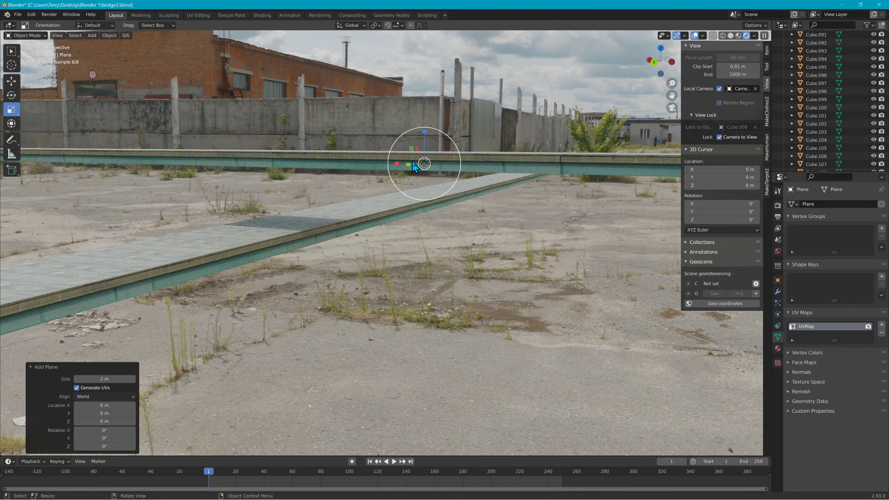
drag(424, 170, 350, 236)
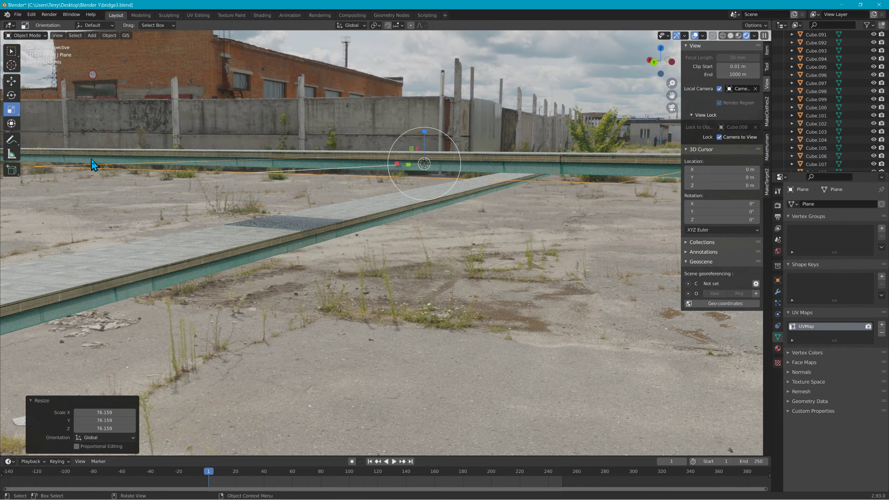
drag(451, 157, 523, 70)
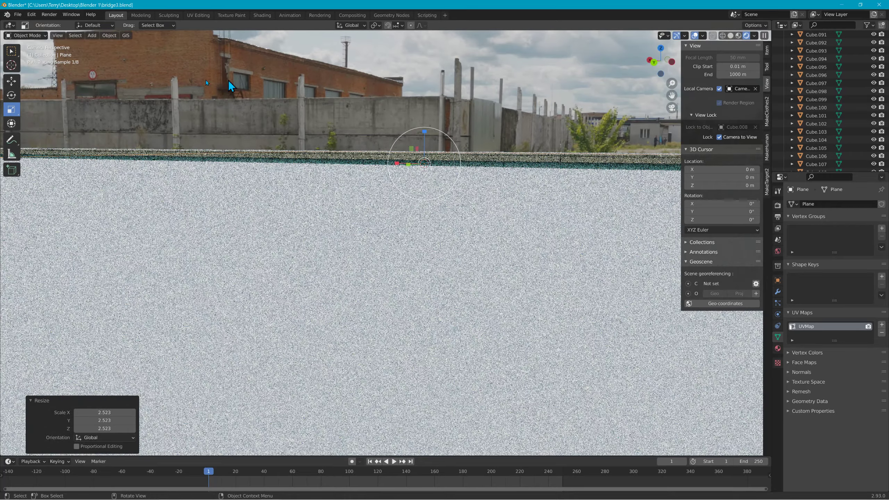
click(11, 83)
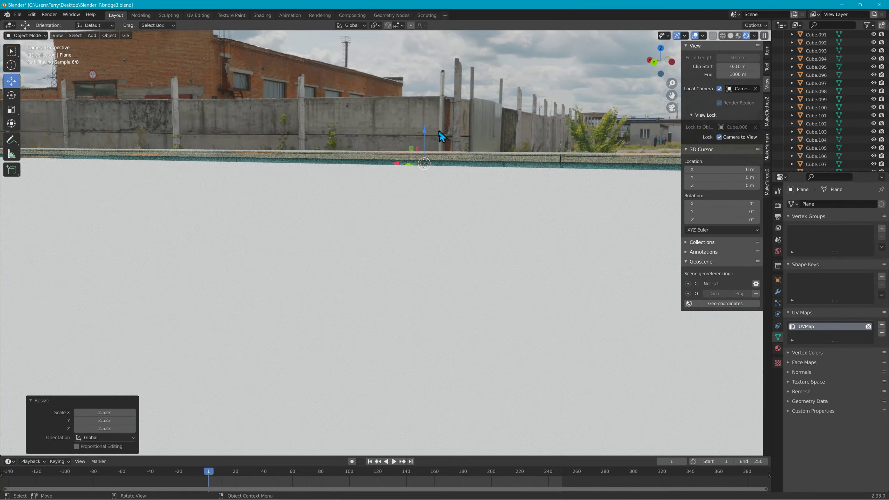
drag(426, 131, 425, 159)
drag(412, 232, 377, 341)
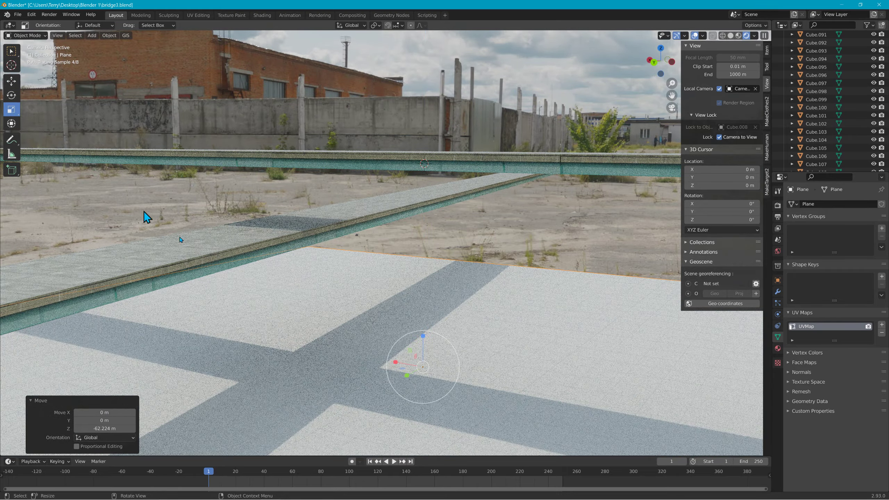
Step: Enlarge the plane uniformly by 18.088 and 10.599, and stretch it by 16.783 along Y
drag(452, 368, 604, 159)
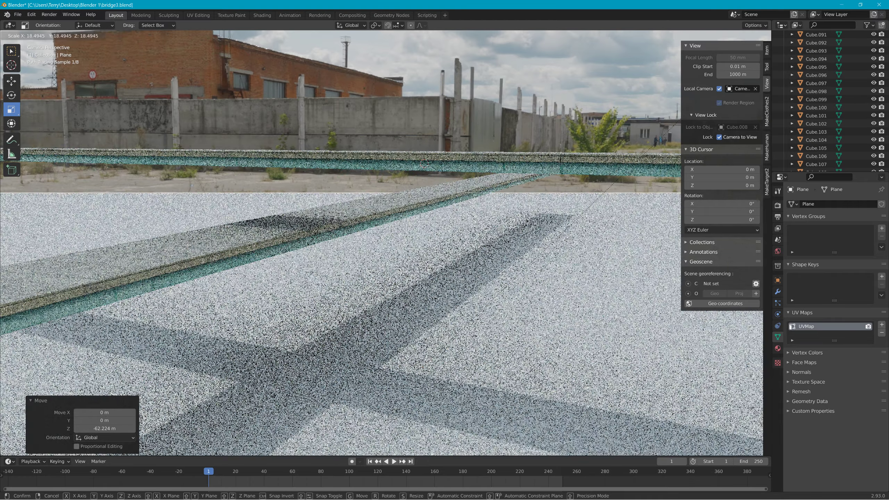
key(s)
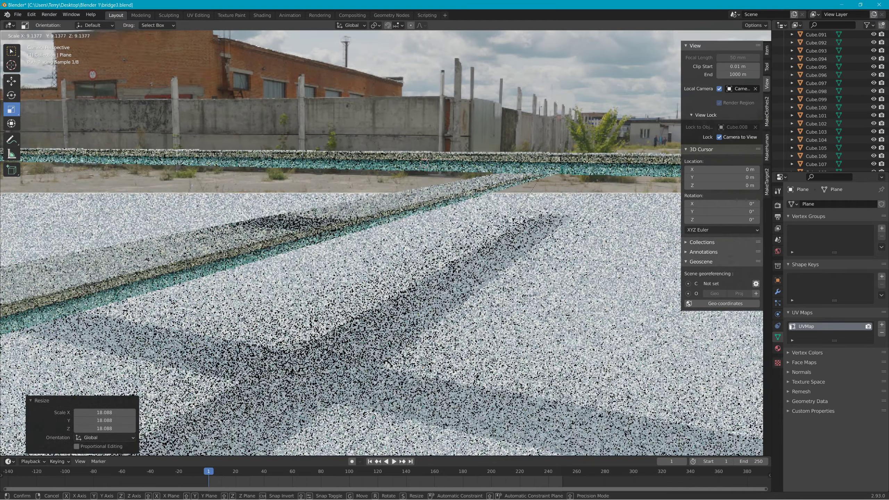
click(565, 136)
key(s)
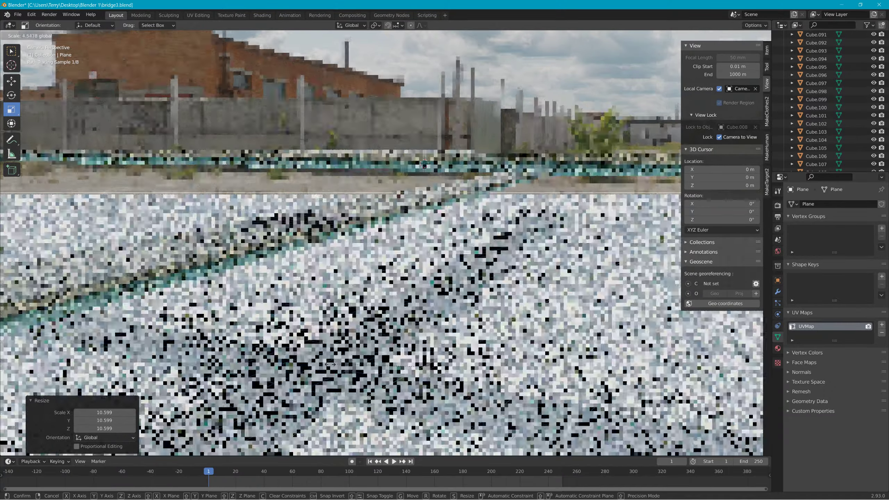
key(y)
click(139, 209)
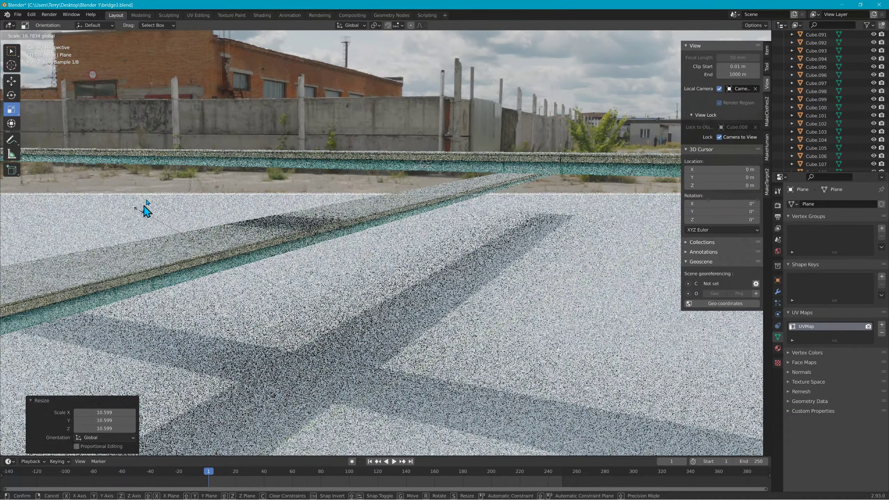
Step: Move the plane -320.33 m along Y and set the viewport's clip end distance to 10000 m
click(11, 81)
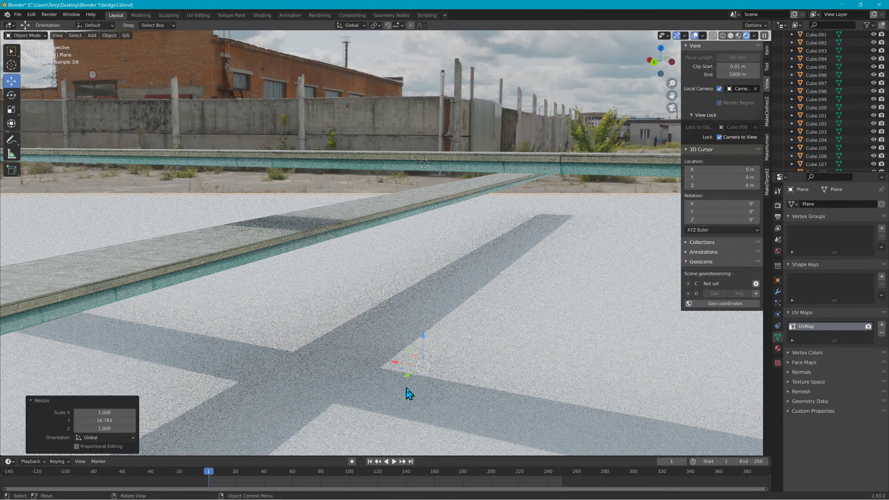
drag(408, 378, 529, 268)
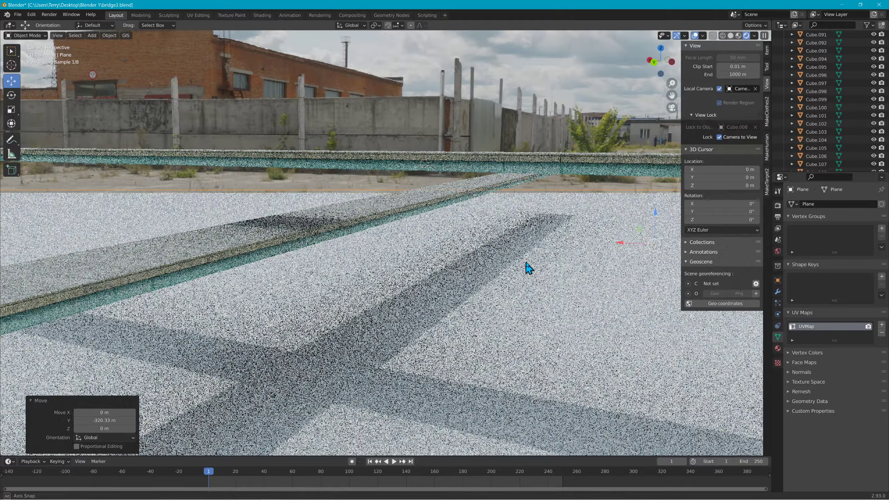
scroll(531, 261, down, 5)
scroll(529, 261, up, 3)
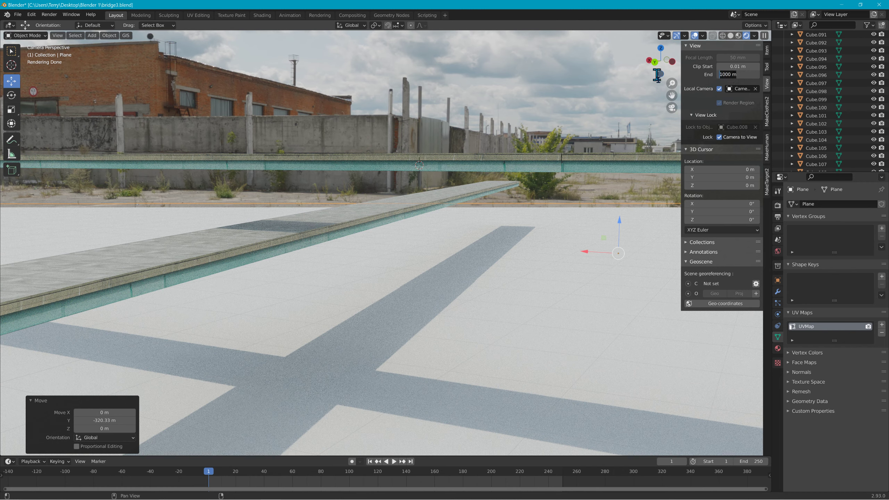
text(0)
key(Return)
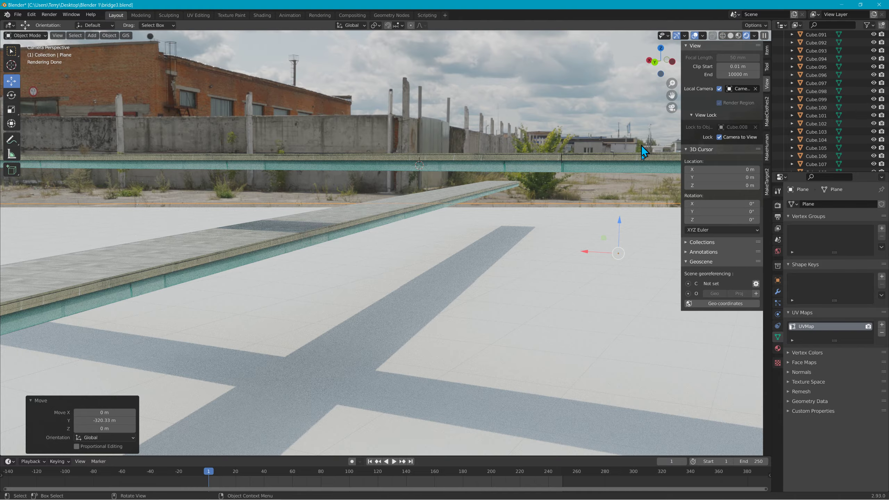
Step: Raise the ground plane 7.8058 m and a further 14.266 m along Z, and make it a shadow catcher
mouse_move(619, 221)
mouse_down()
mouse_move(619, 199)
mouse_move(613, 223)
mouse_up()
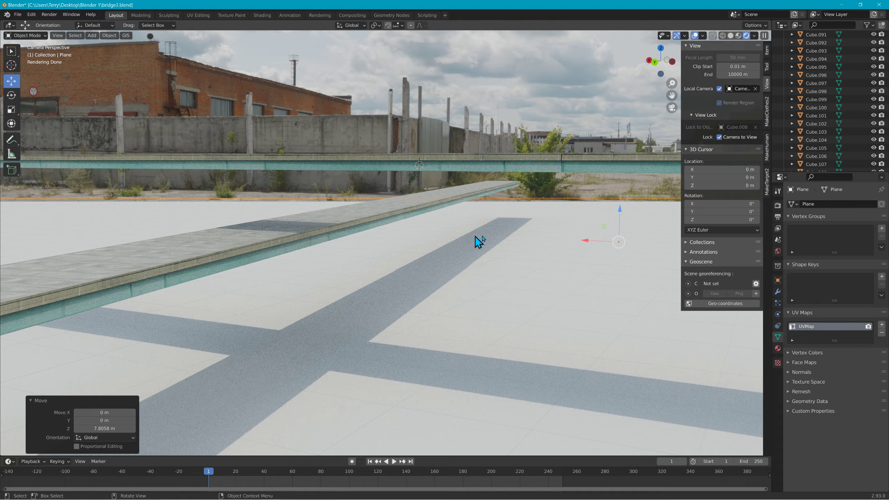
drag(620, 214, 622, 154)
right_click(623, 153)
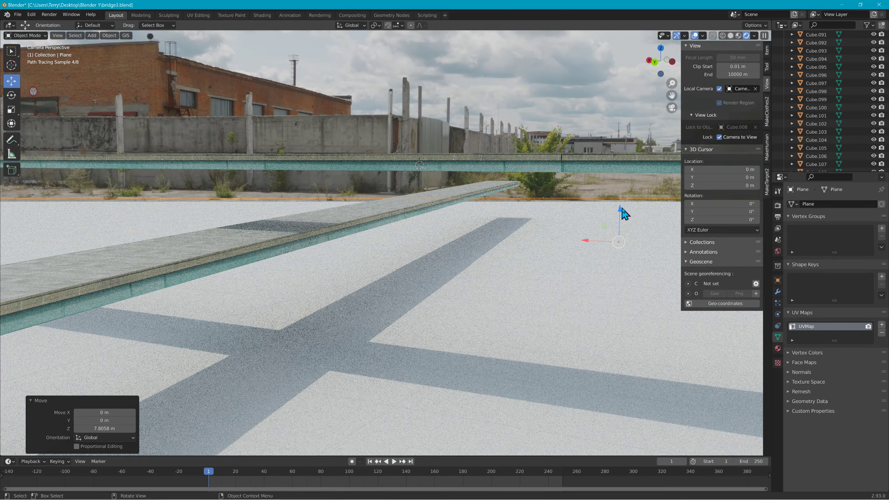
drag(622, 212, 612, 184)
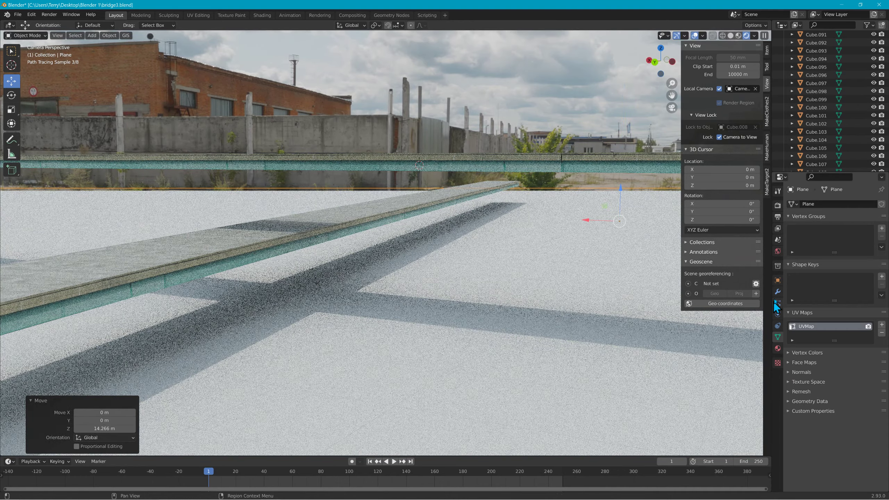
click(775, 281)
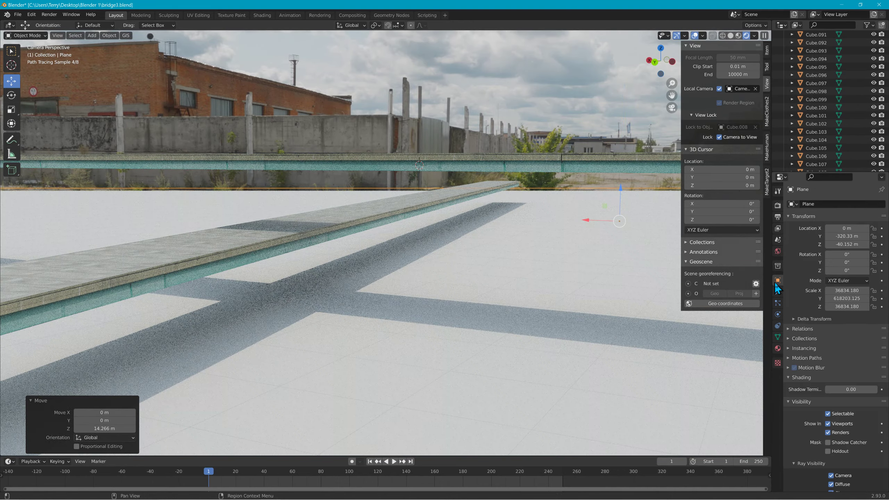
click(829, 443)
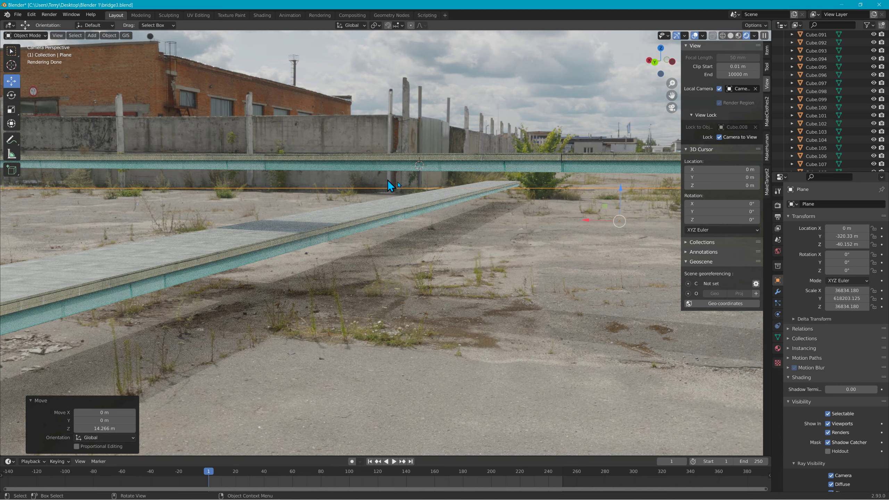
Step: Duplicate all bridge parts from Cube.001 through Cube.323, leaving the copies in place
scroll(849, 129, down, 3)
scroll(841, 152, down, 14)
scroll(830, 168, down, 16)
scroll(831, 164, down, 20)
scroll(802, 149, down, 17)
scroll(806, 142, down, 20)
scroll(832, 160, down, 2)
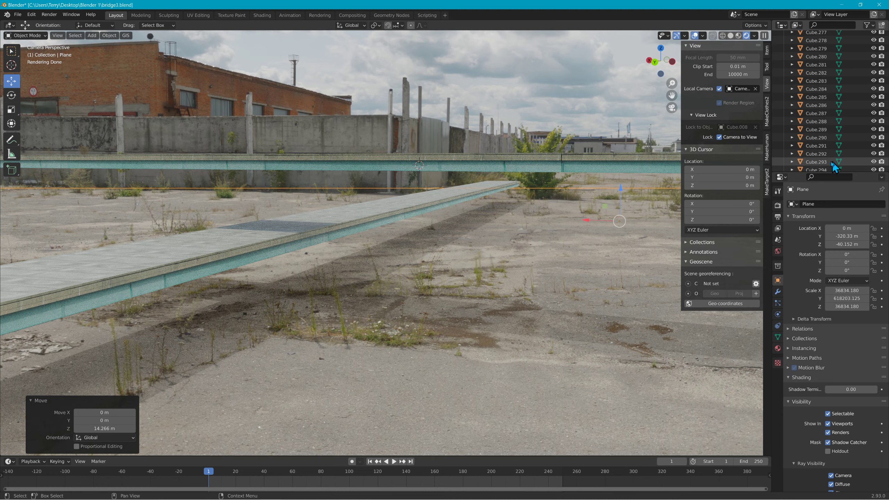
right_click(670, 192)
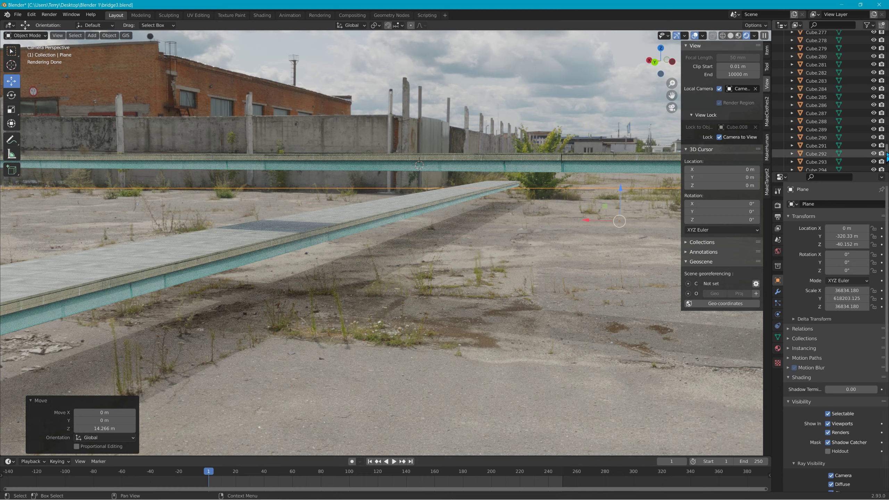
scroll(815, 154, down, 10)
click(816, 156)
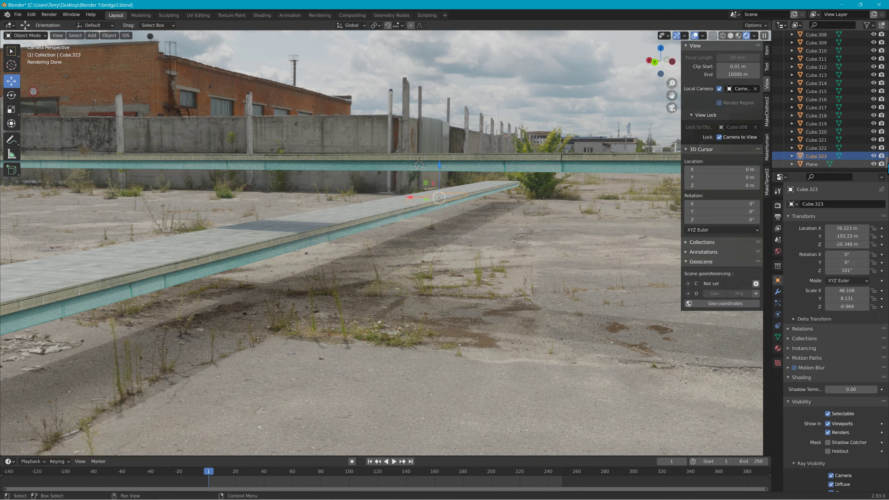
drag(888, 164, 888, 35)
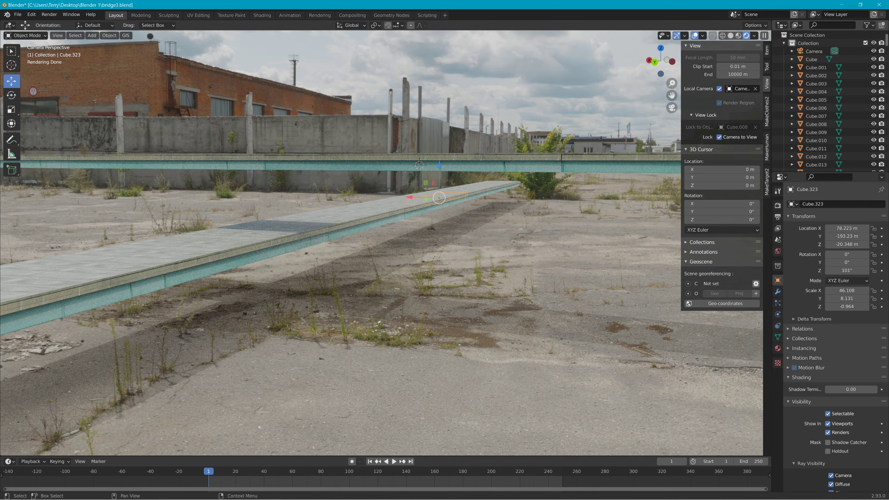
shift+click(819, 68)
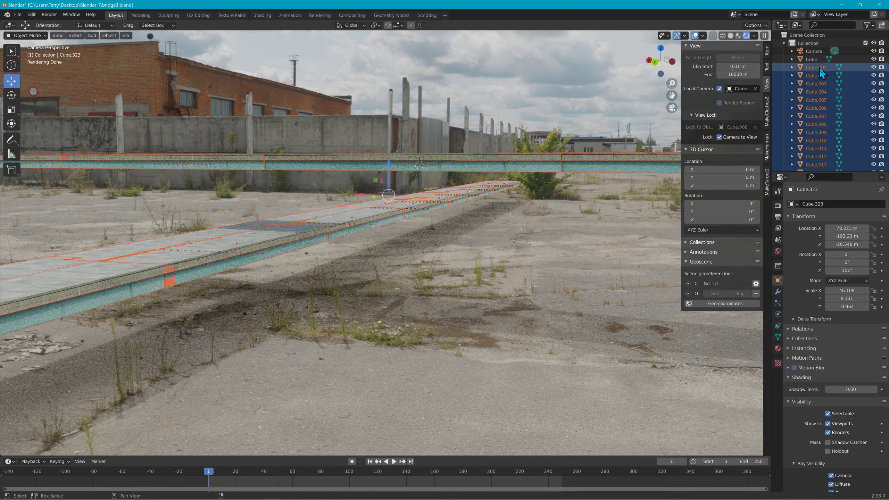
click(109, 36)
click(131, 94)
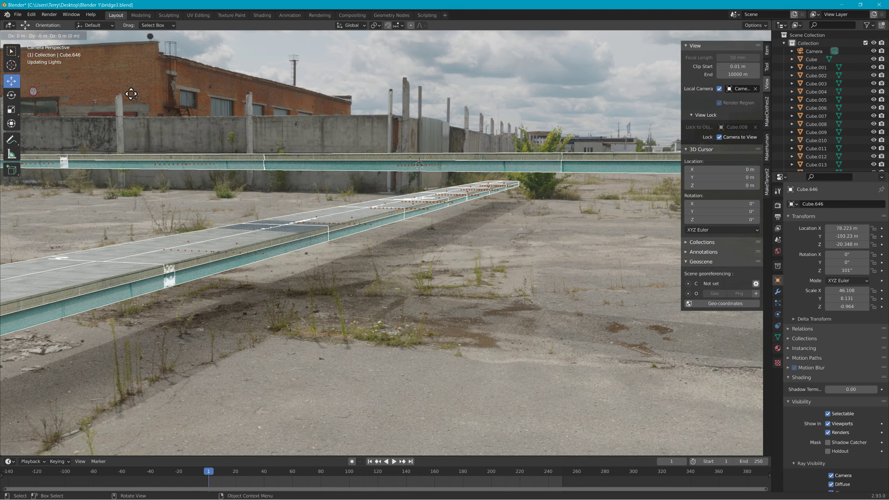
key(XF86AudioLowerVolume)
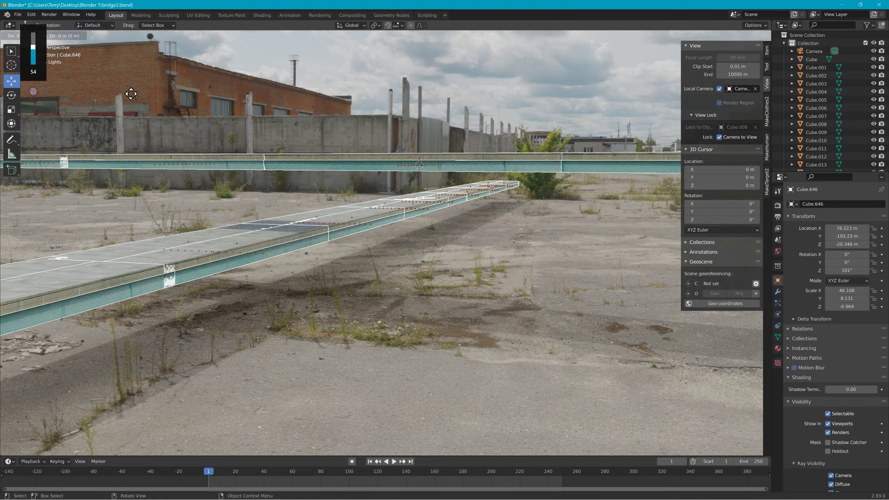
key(XF86AudioLowerVolume)
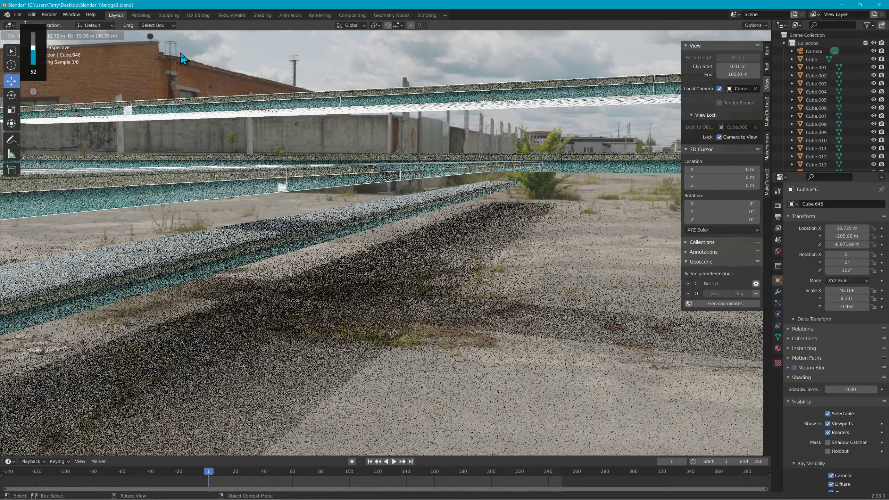
click(204, 72)
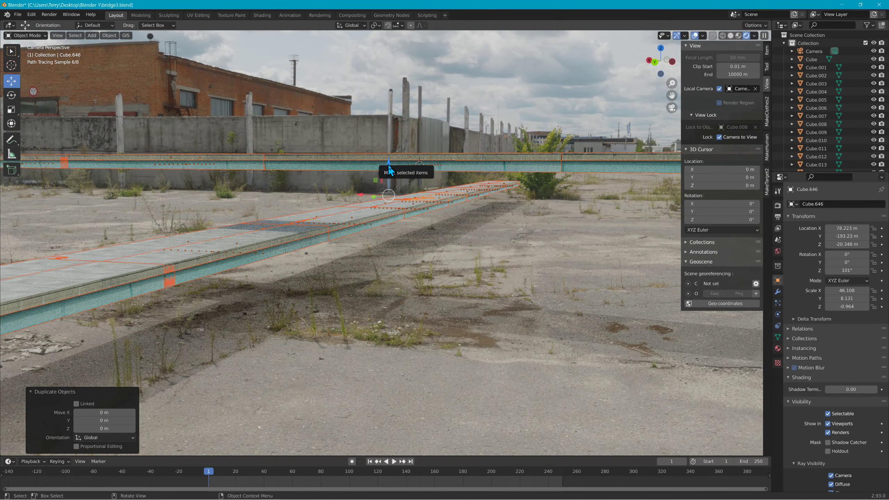
Step: Raise the duplicated bridges 33.086 m along Z and rotate them -23.9° around the global Z axis
drag(387, 164, 407, 90)
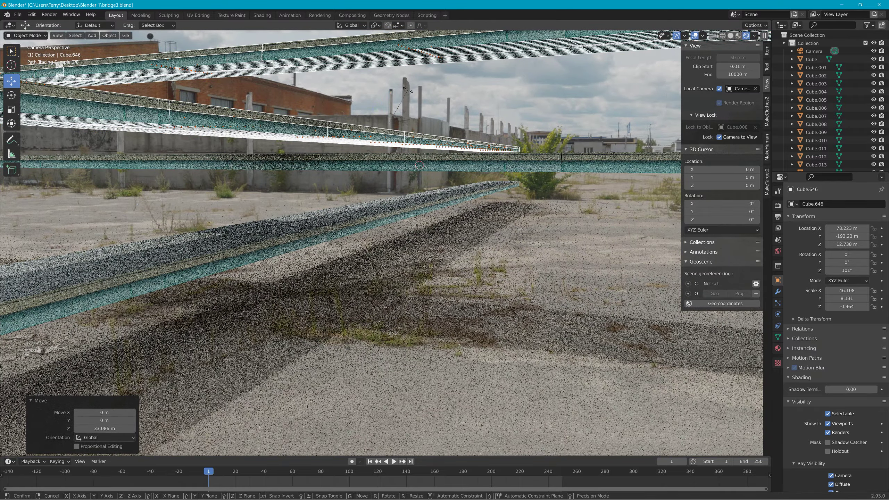
key(r)
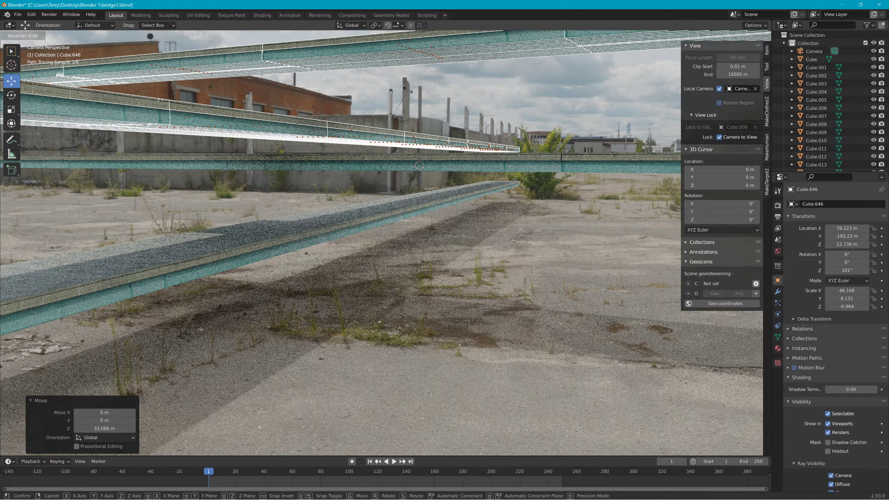
key(z)
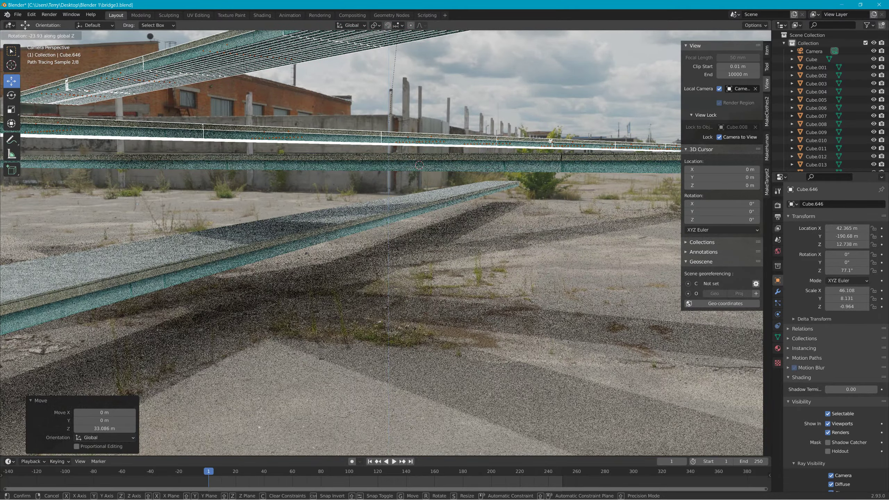
click(390, 340)
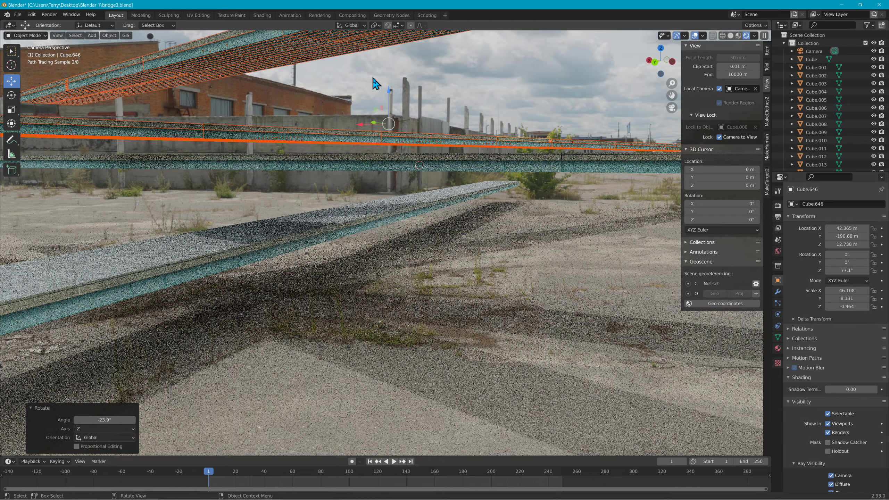
Step: Raise the duplicated bridges 10.136 m along Z and move them -129.96 m along X
drag(390, 99, 398, 68)
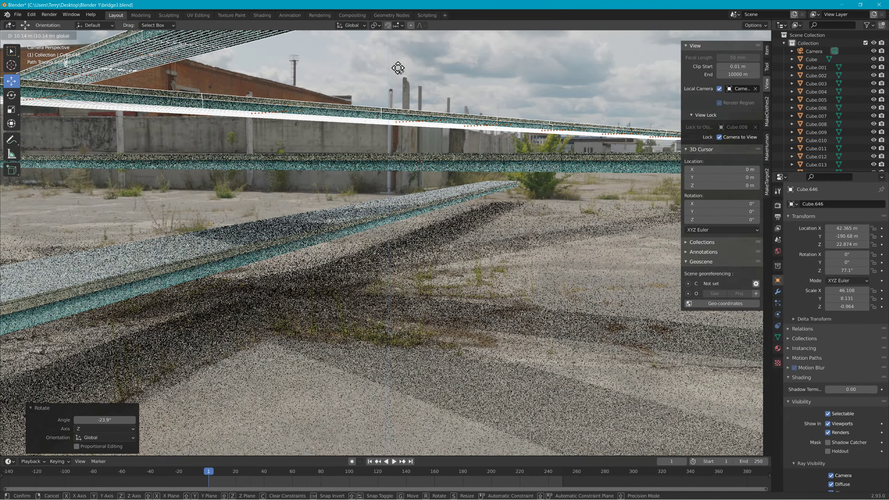
drag(398, 101, 667, 123)
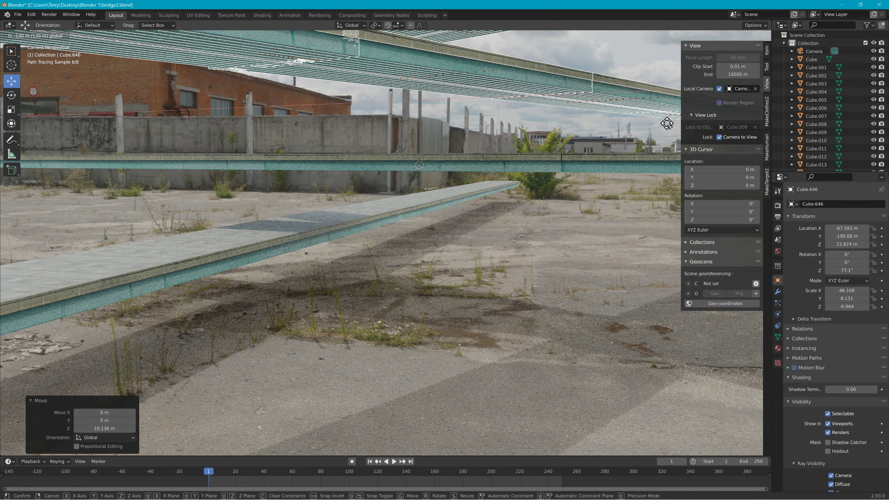
click(667, 123)
Step: Examine the raised bridges' position over the lower bridges and the ground shadows from several angles
middle_drag(591, 130, 545, 125)
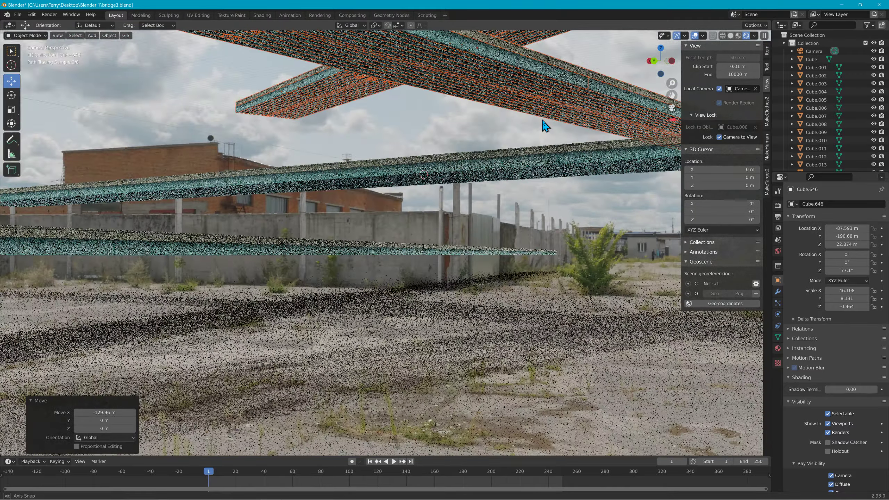
scroll(543, 128, up, 3)
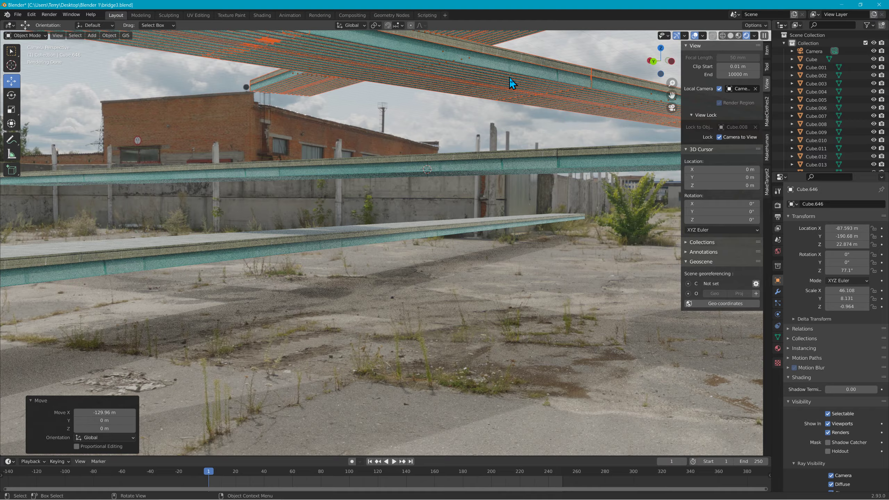
scroll(512, 82, up, 4)
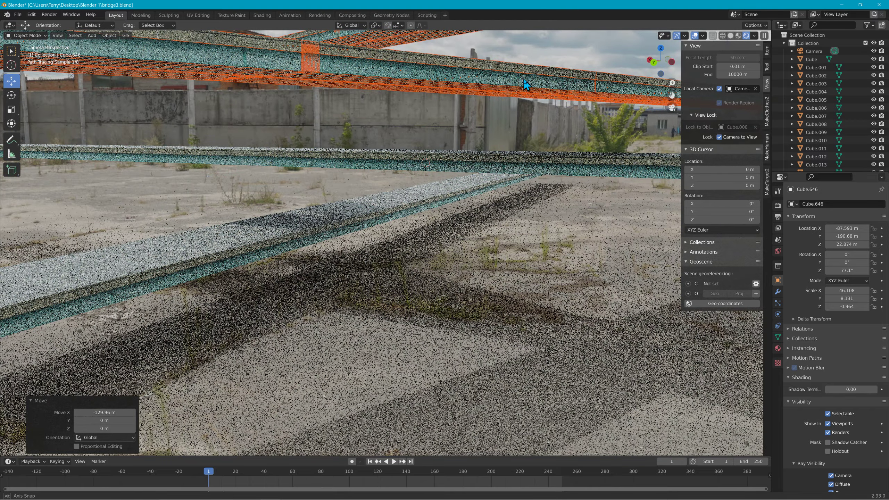
scroll(518, 98, up, 5)
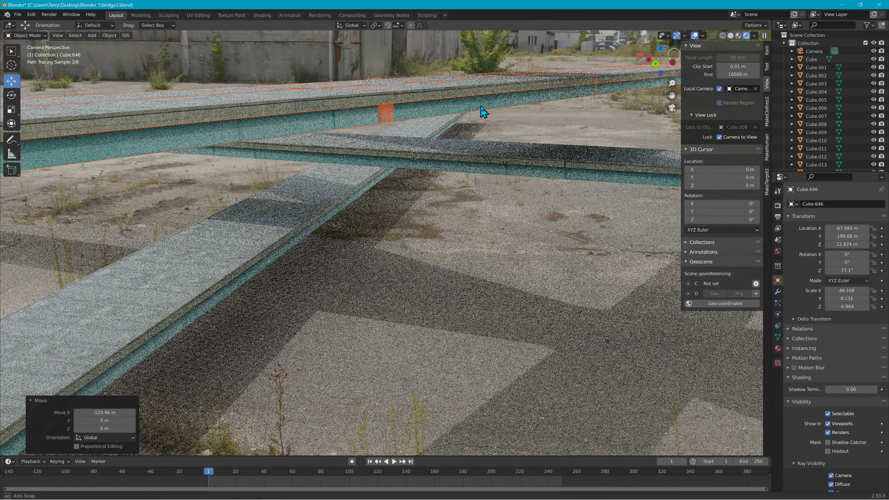
scroll(496, 105, down, 5)
scroll(502, 101, down, 4)
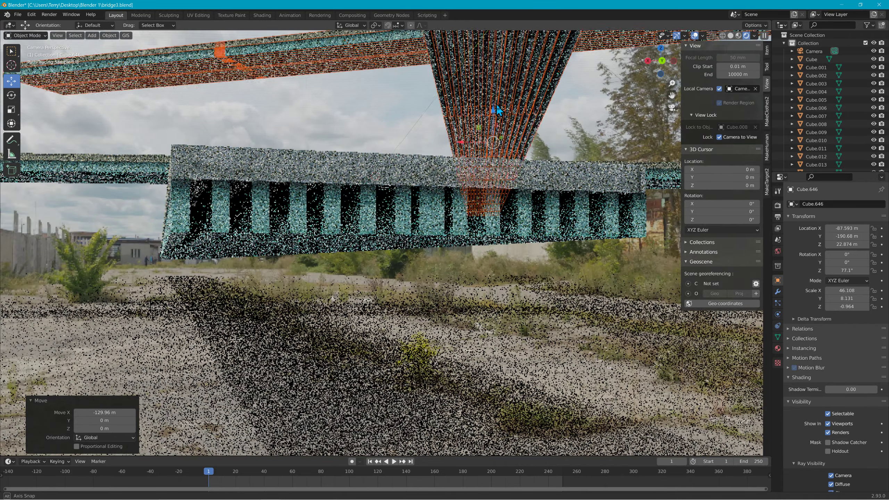
scroll(499, 111, up, 2)
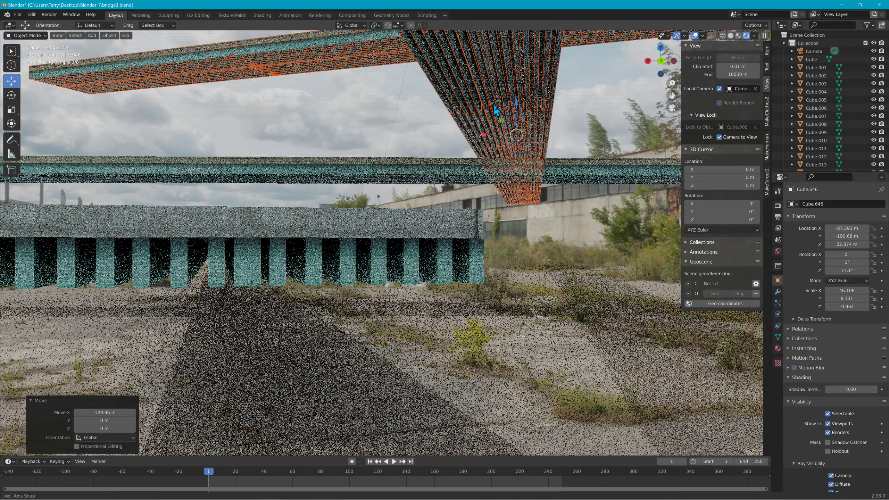
middle_drag(496, 111, 464, 111)
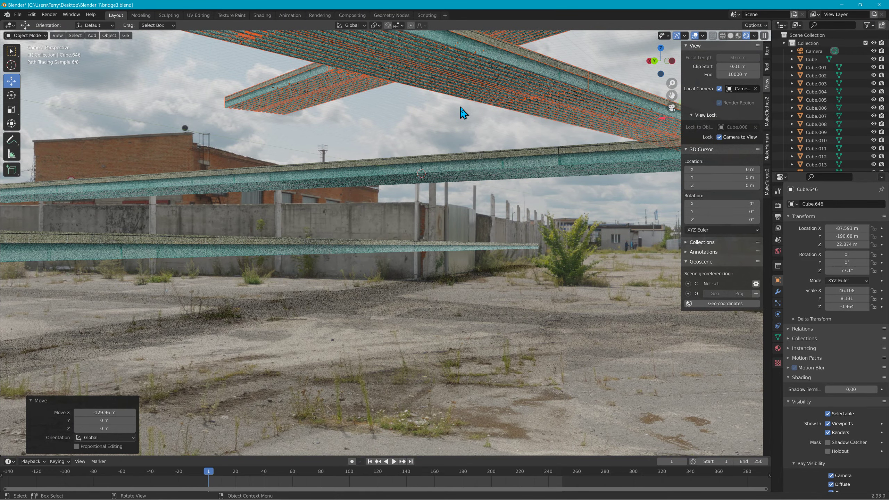
Step: Undo the last two moves of the duplicated bridges
key(ctrl+z)
key(ctrl+z)
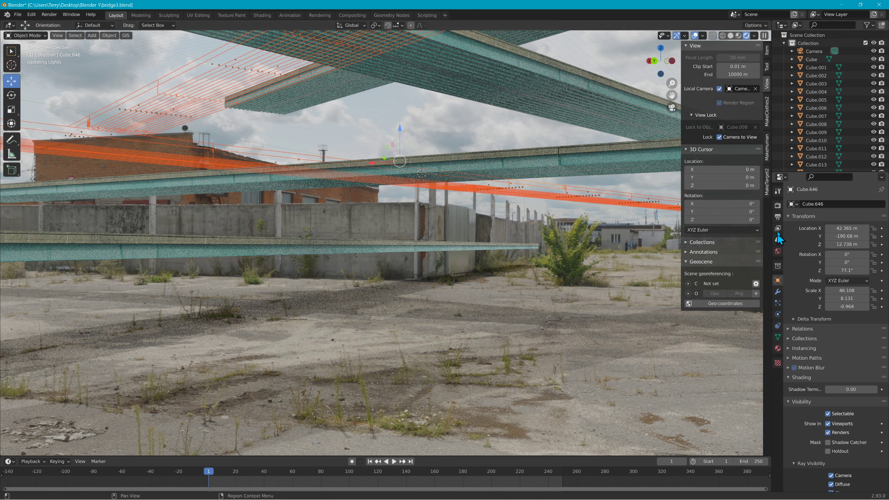
Step: Switch the render engine from Cycles to Eevee and check the scene
click(777, 191)
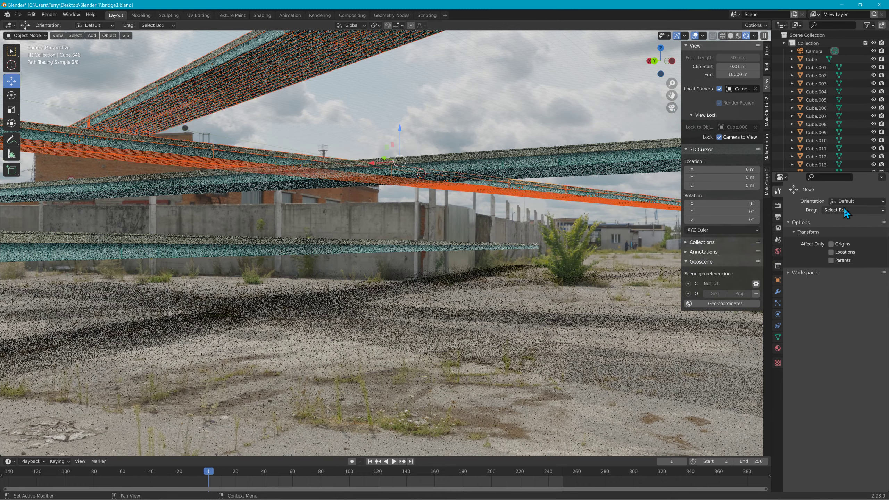
click(778, 205)
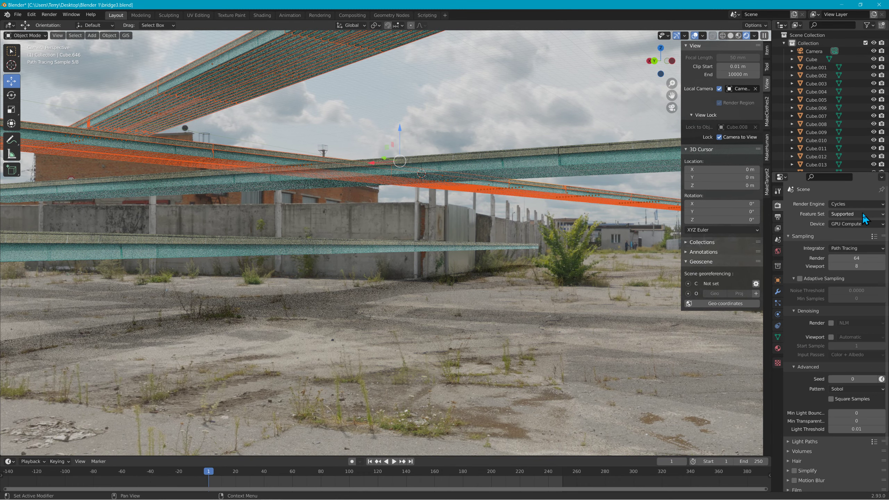
click(861, 205)
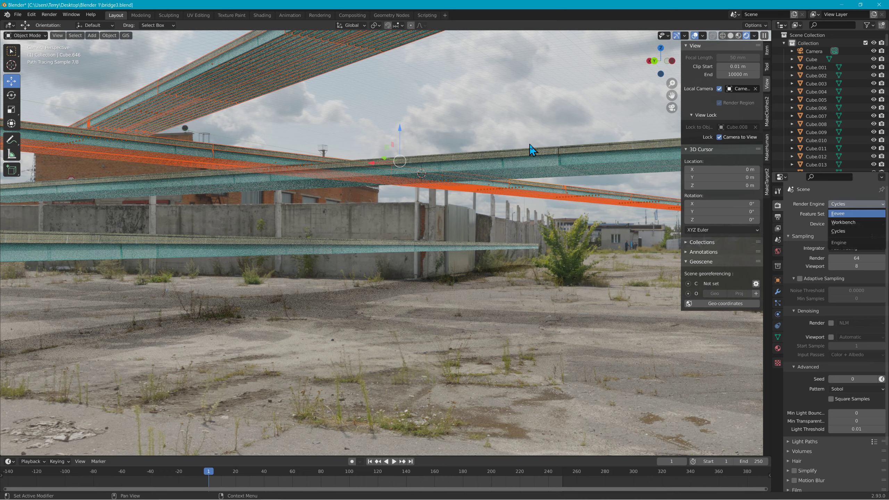
key(Return)
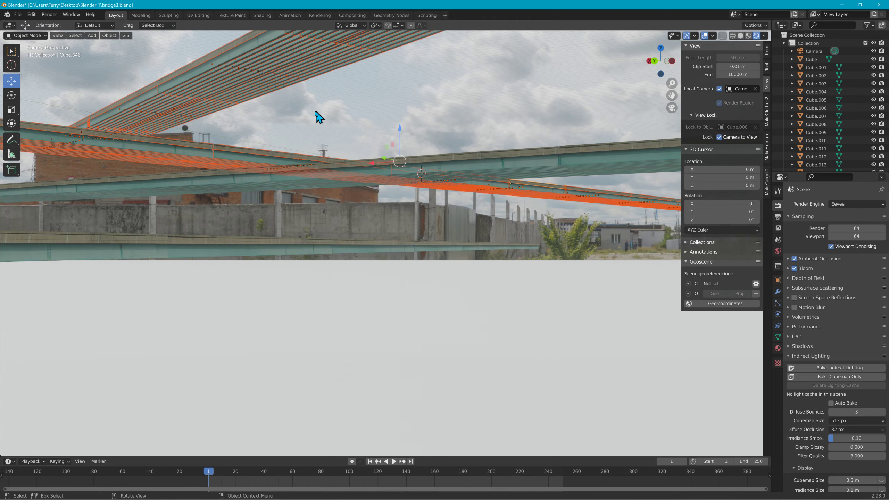
middle_drag(357, 135, 429, 151)
Step: Undo the render engine change and the duplicated bridges' rotation and raise, and restore rendered viewport shading
key(ctrl+z)
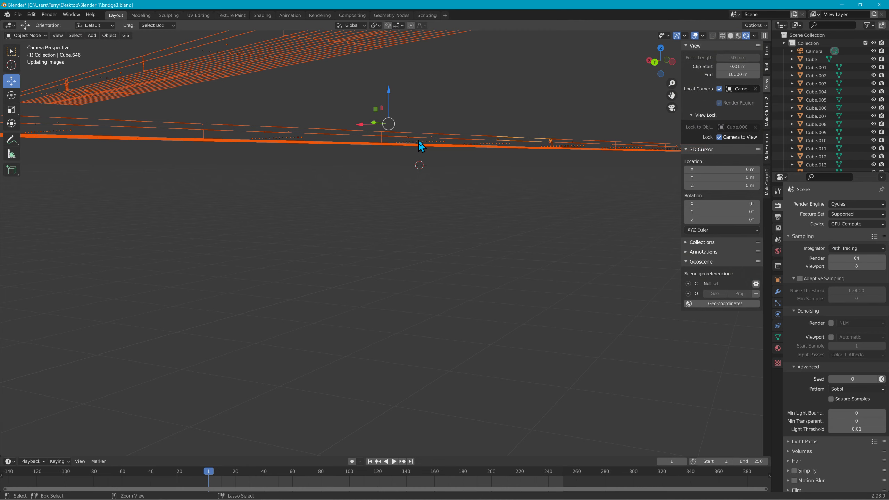
key(ctrl+z)
key(ctrl+z)
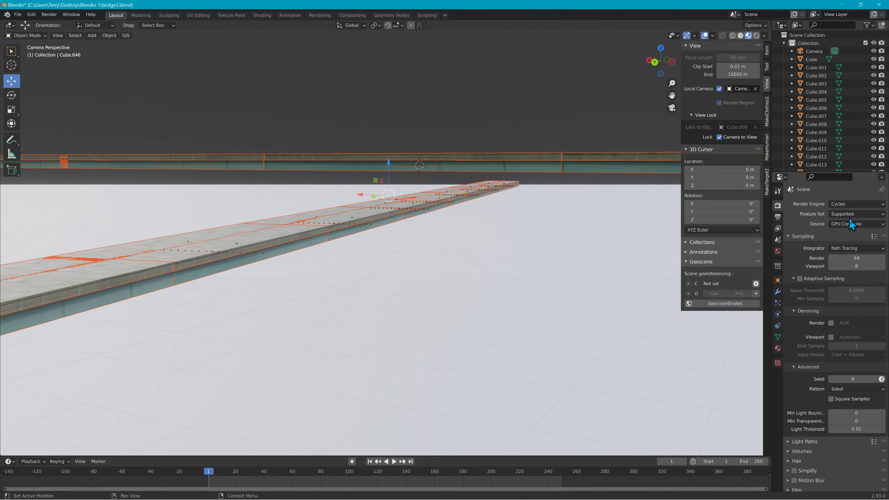
click(757, 36)
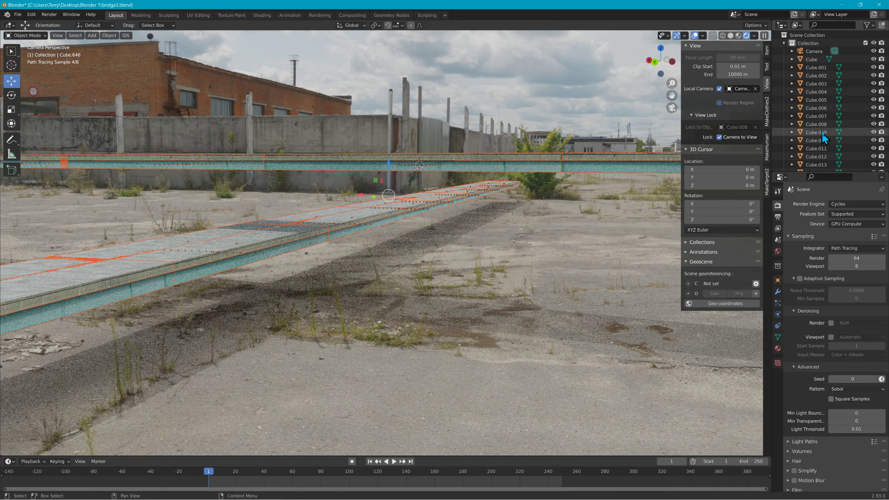
Step: Set the camera's focal length to 23 mm
click(814, 51)
click(778, 314)
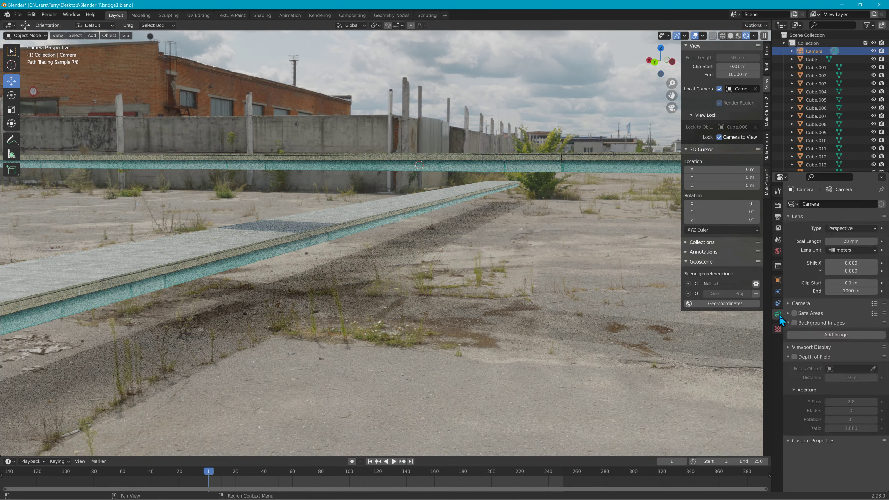
mouse_move(850, 241)
mouse_down()
mouse_move(815, 241)
mouse_move(858, 241)
mouse_up()
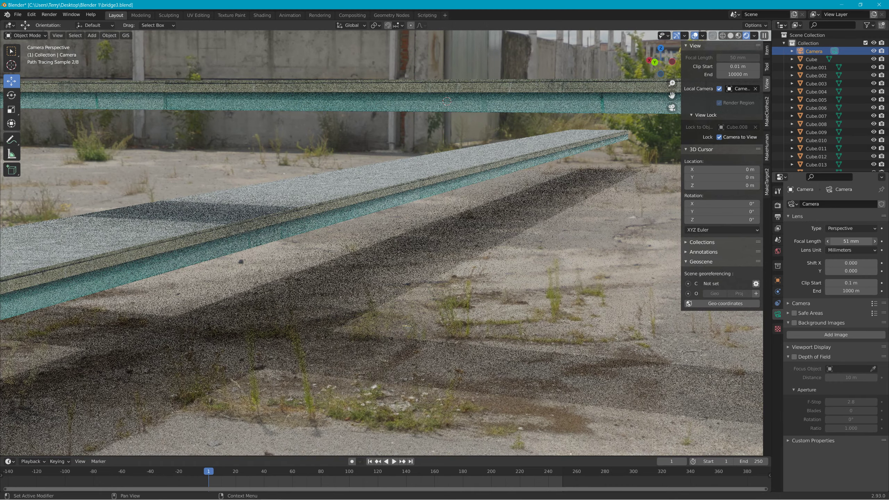
drag(850, 241, 821, 241)
Step: Examine the two crossing bridges and their shadows on the ground from all sides through the wider lens
mouse_move(517, 214)
middle_down()
mouse_move(496, 207)
mouse_move(498, 217)
mouse_move(546, 224)
mouse_move(593, 218)
middle_up()
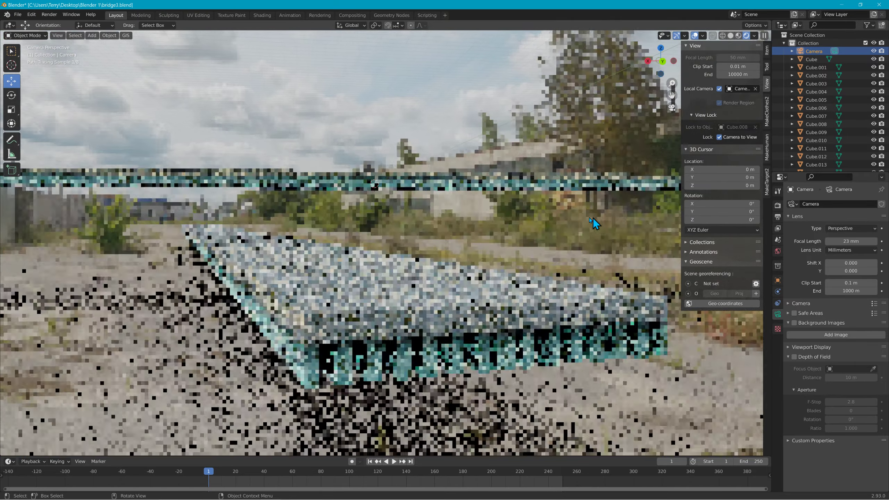
middle_drag(366, 219, 342, 229)
middle_drag(397, 215, 400, 212)
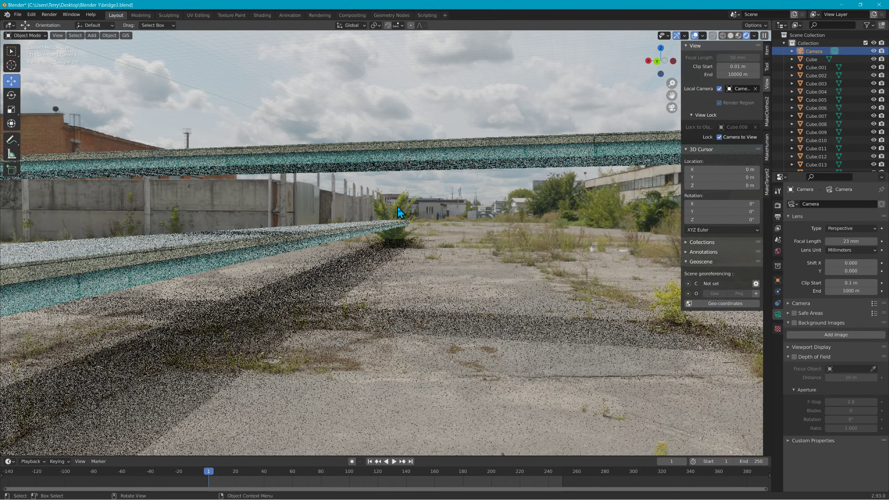
scroll(335, 204, up, 3)
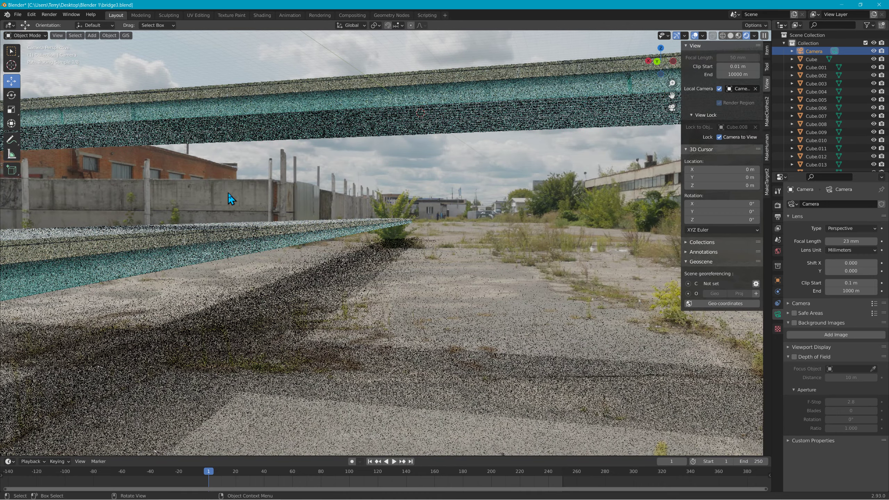
middle_drag(231, 198, 307, 201)
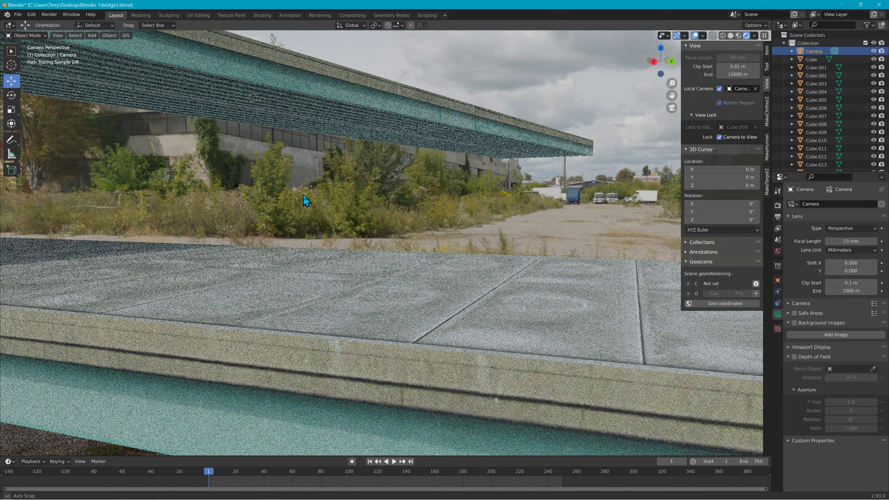
middle_drag(306, 200, 306, 201)
scroll(304, 195, down, 4)
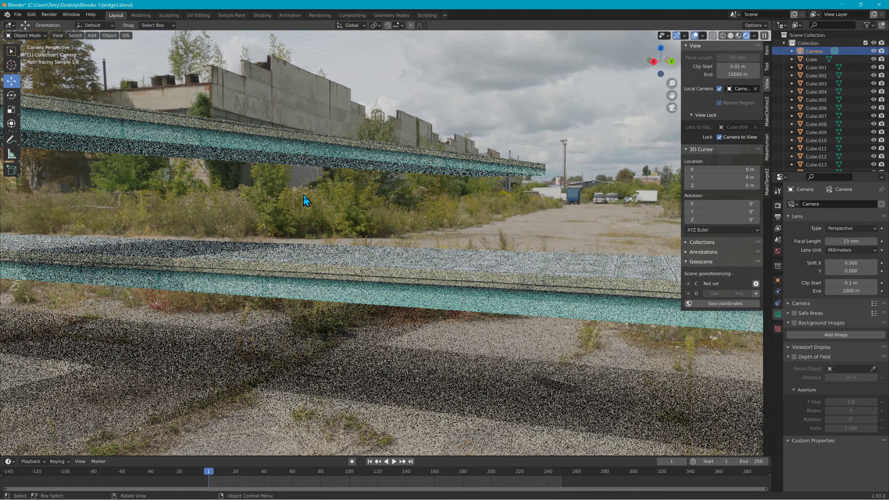
middle_drag(277, 198, 353, 202)
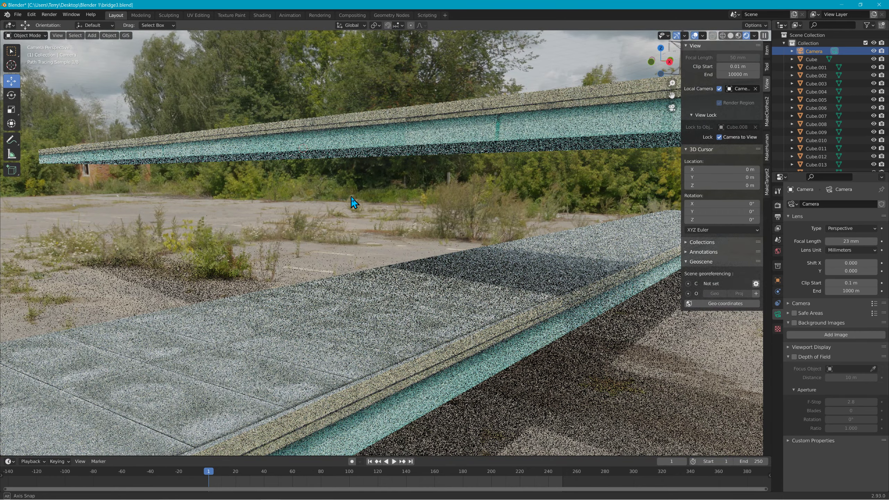
middle_drag(385, 197, 547, 193)
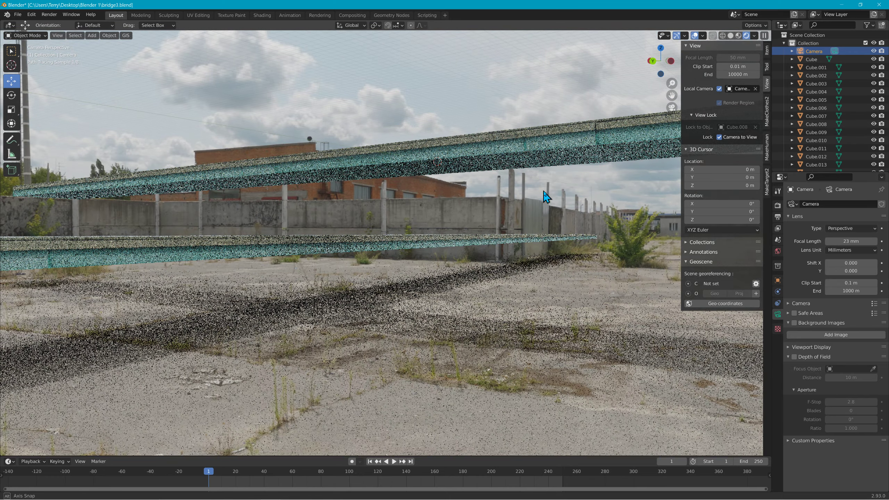
Step: Frame the locked camera low beneath the two crossing bridges, with the concrete wall and cloudy sky behind them
middle_drag(508, 166, 556, 174)
mouse_move(640, 174)
middle_down()
mouse_move(758, 171)
mouse_move(31, 174)
middle_up()
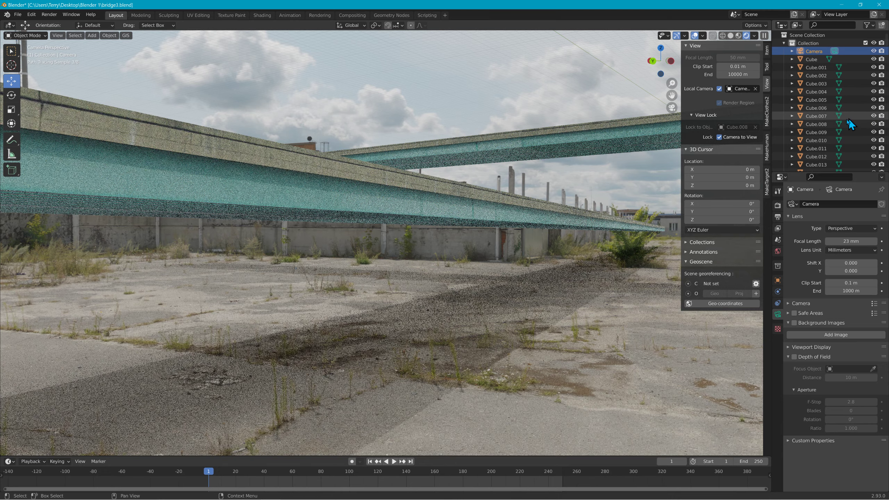
mouse_move(433, 165)
middle_down()
mouse_move(437, 155)
mouse_move(441, 173)
middle_up()
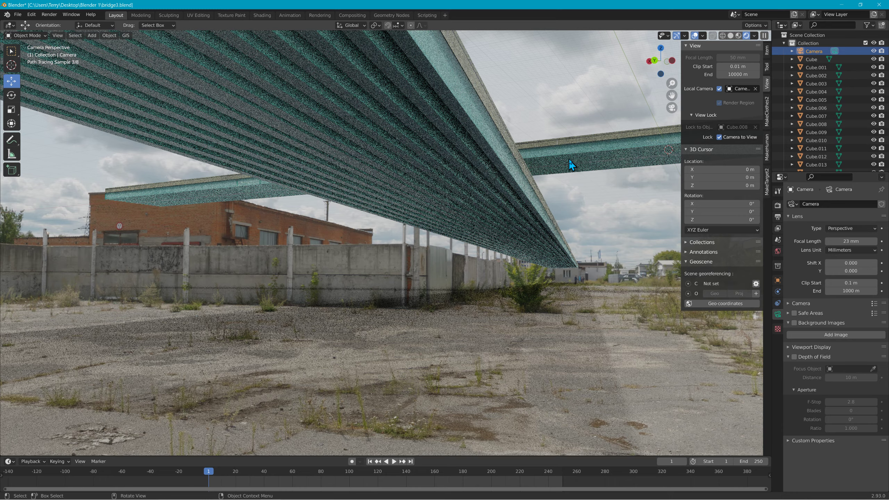
middle_drag(592, 186, 520, 194)
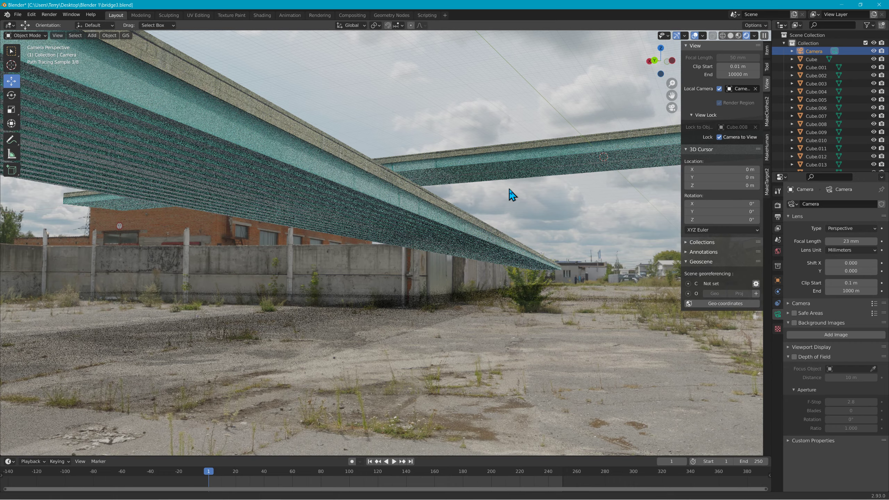
middle_drag(492, 195, 442, 194)
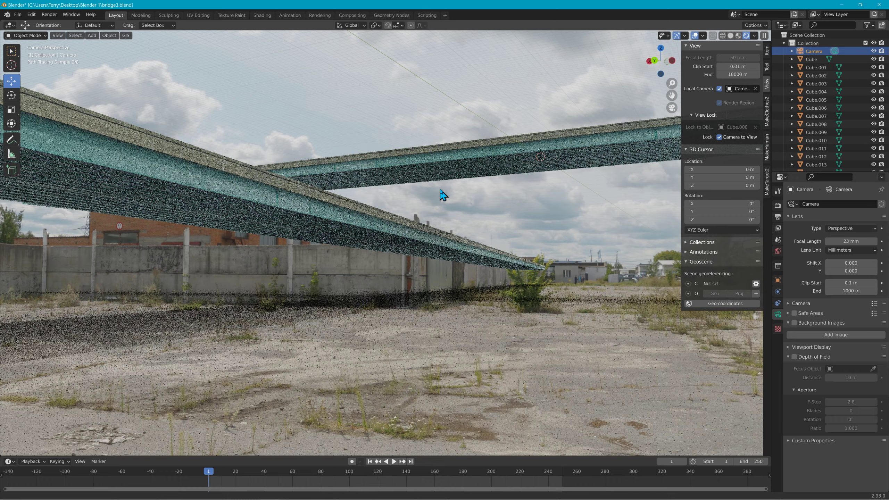
mouse_move(441, 190)
middle_down()
mouse_move(440, 210)
mouse_move(576, 211)
mouse_move(759, 171)
middle_up()
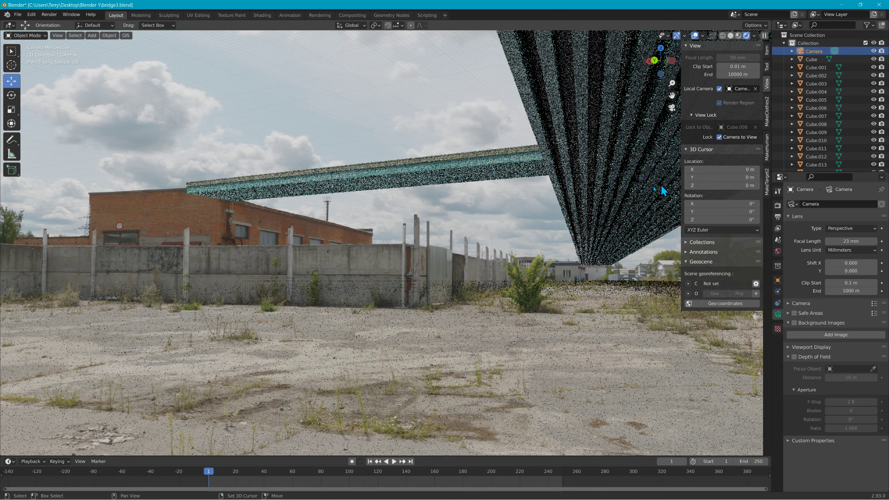
middle_drag(465, 214, 472, 213)
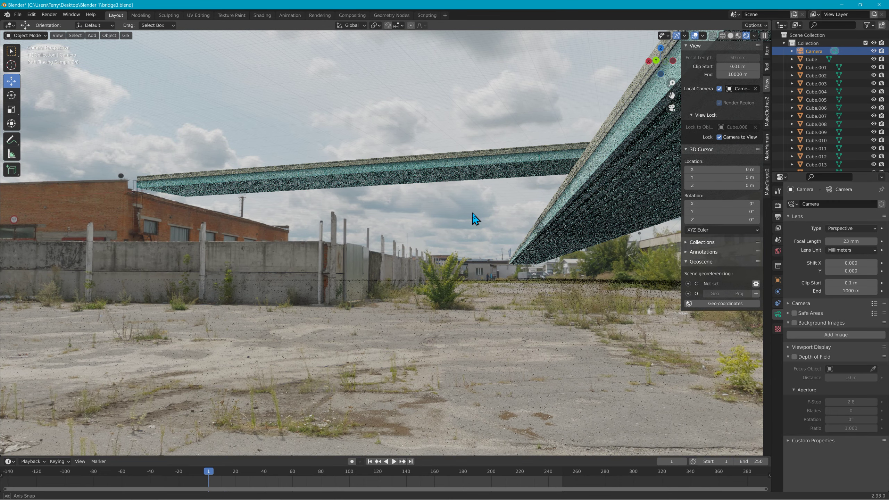
mouse_move(484, 197)
middle_down()
mouse_move(487, 214)
mouse_move(498, 199)
middle_up()
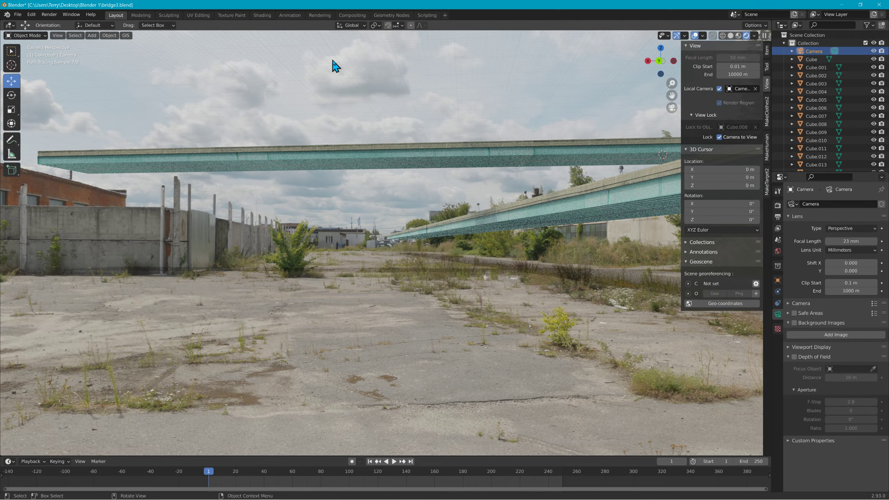
middle_drag(514, 178, 416, 177)
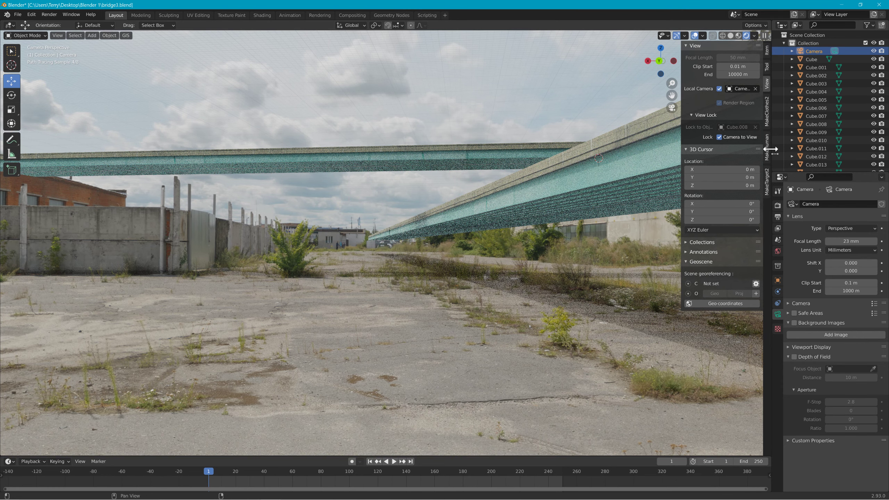
Step: Set the render output resolution to 3810 px wide by 2160 px high
click(776, 195)
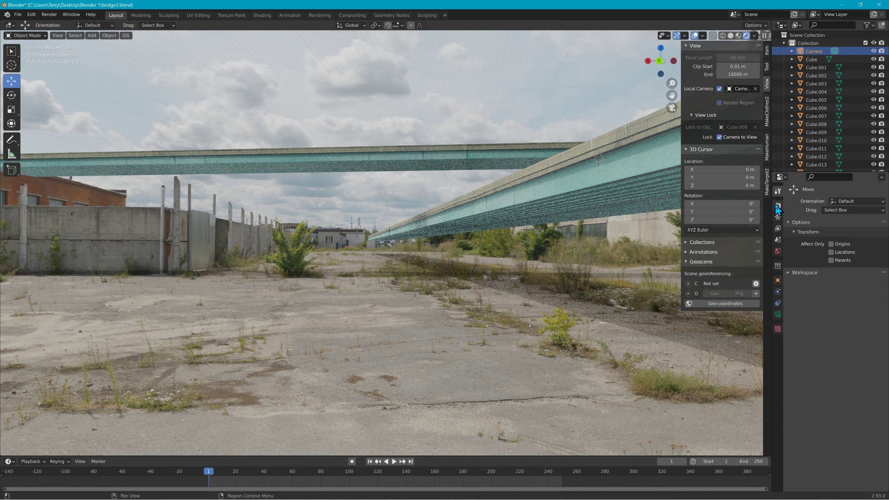
click(777, 206)
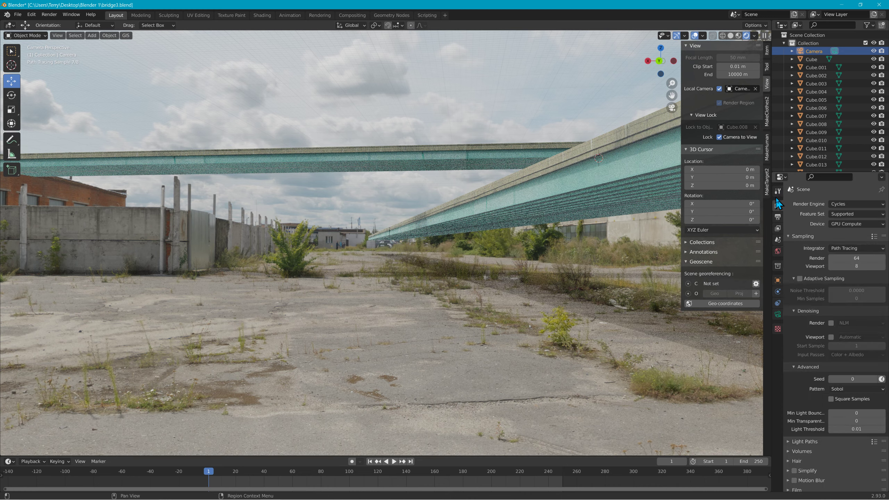
click(777, 216)
click(863, 214)
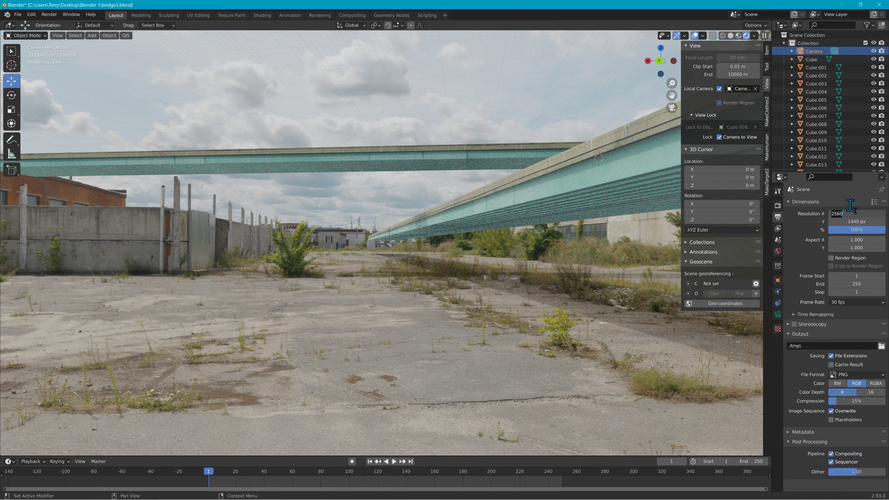
text(3810)
key(Tab)
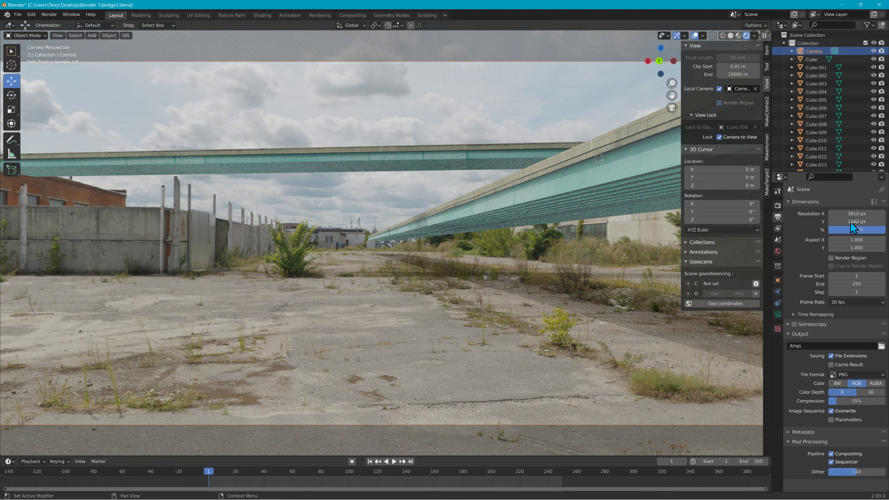
text(21)
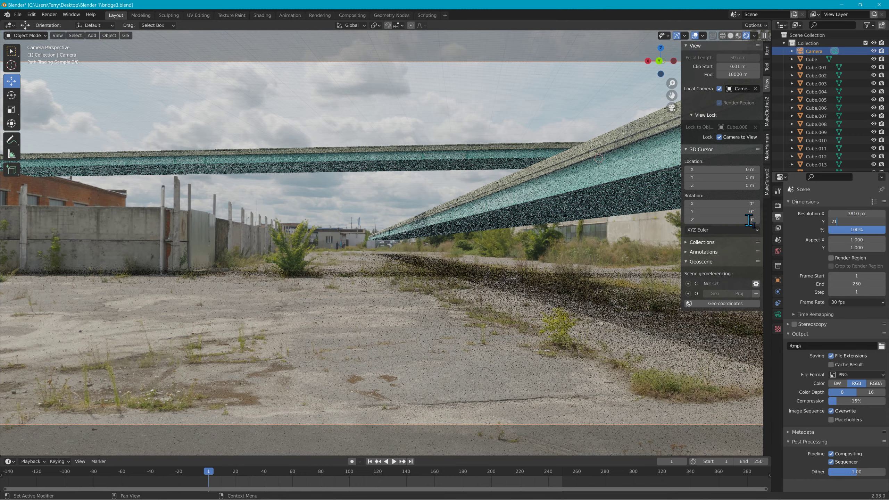
key(Return)
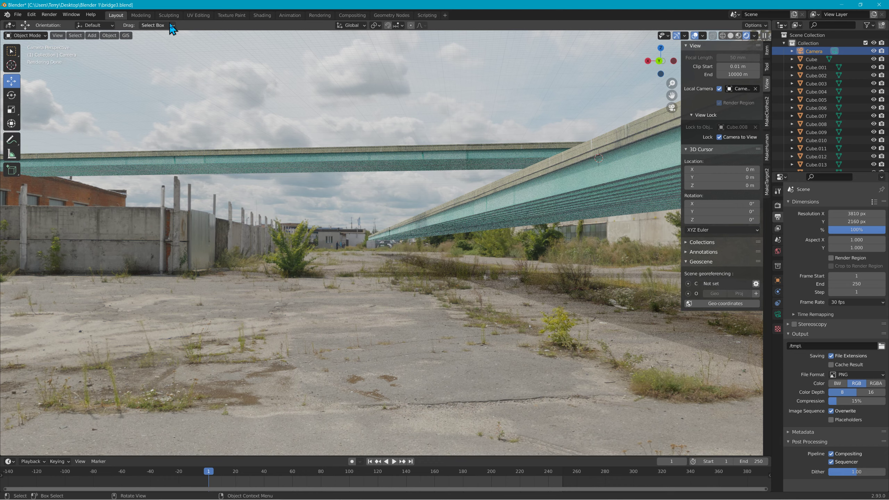
Step: Render a still image of the crossing bridges from the camera view
click(49, 14)
click(57, 23)
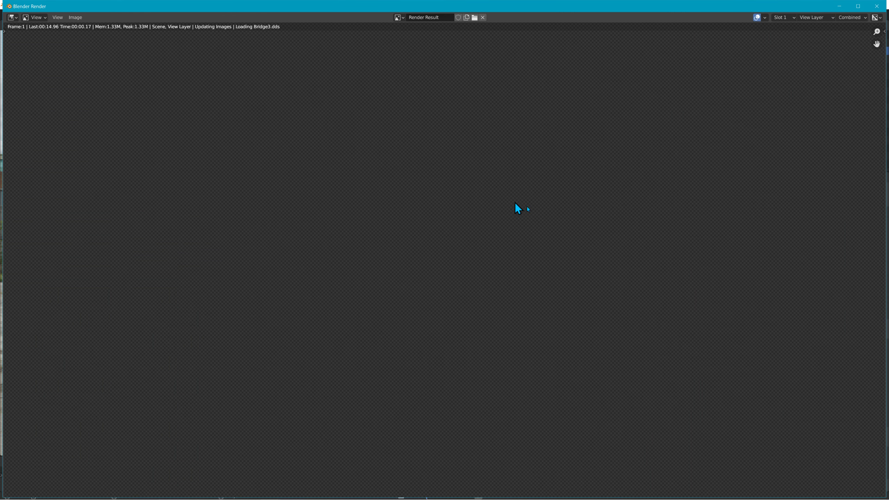